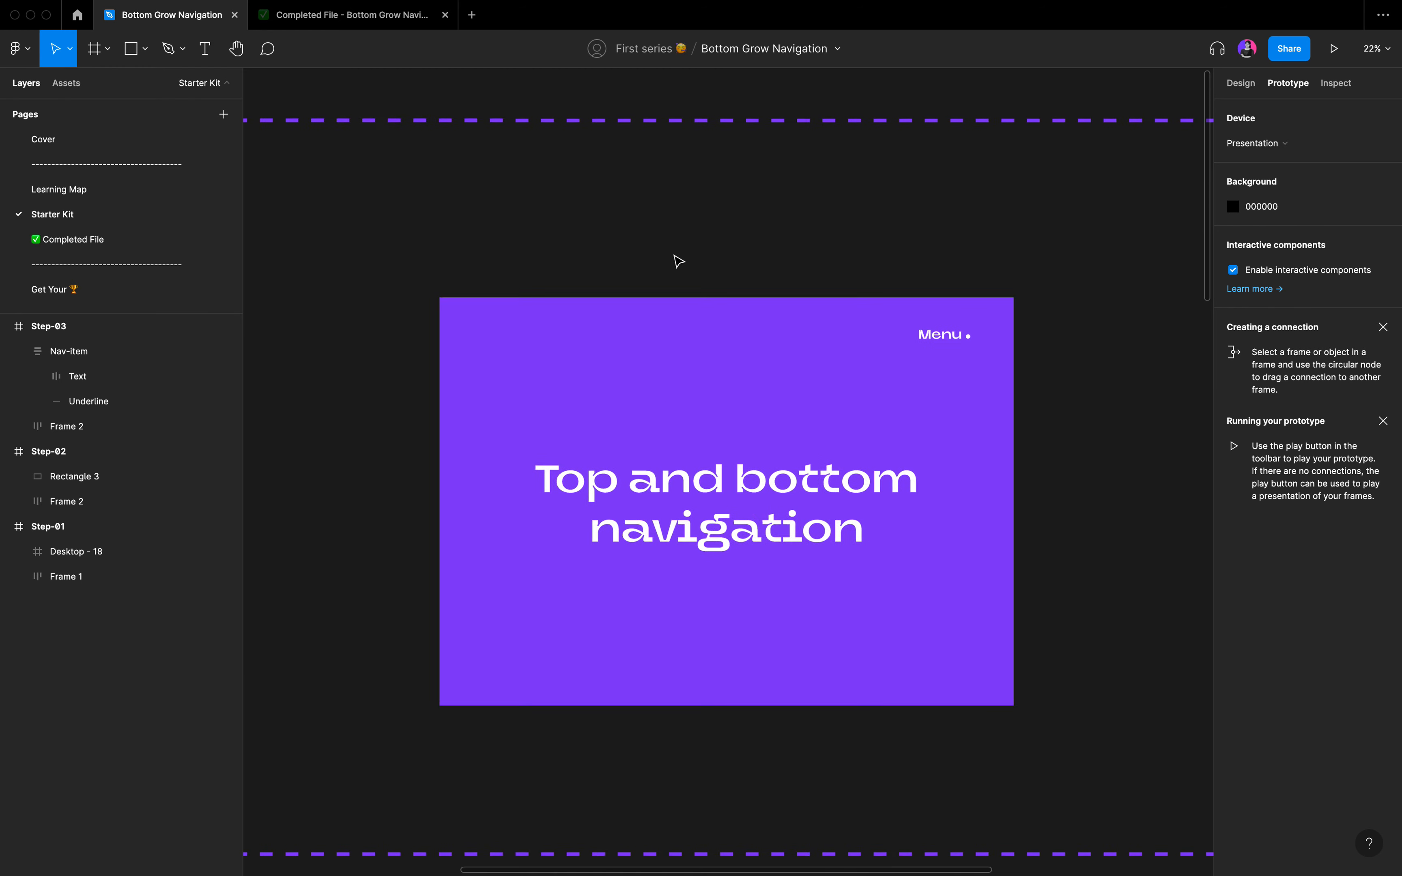
Copy the Desktop - 18 frame out of Step-01 and paste it on the empty canvas beside the step sections.
scroll(678, 261, down, 3)
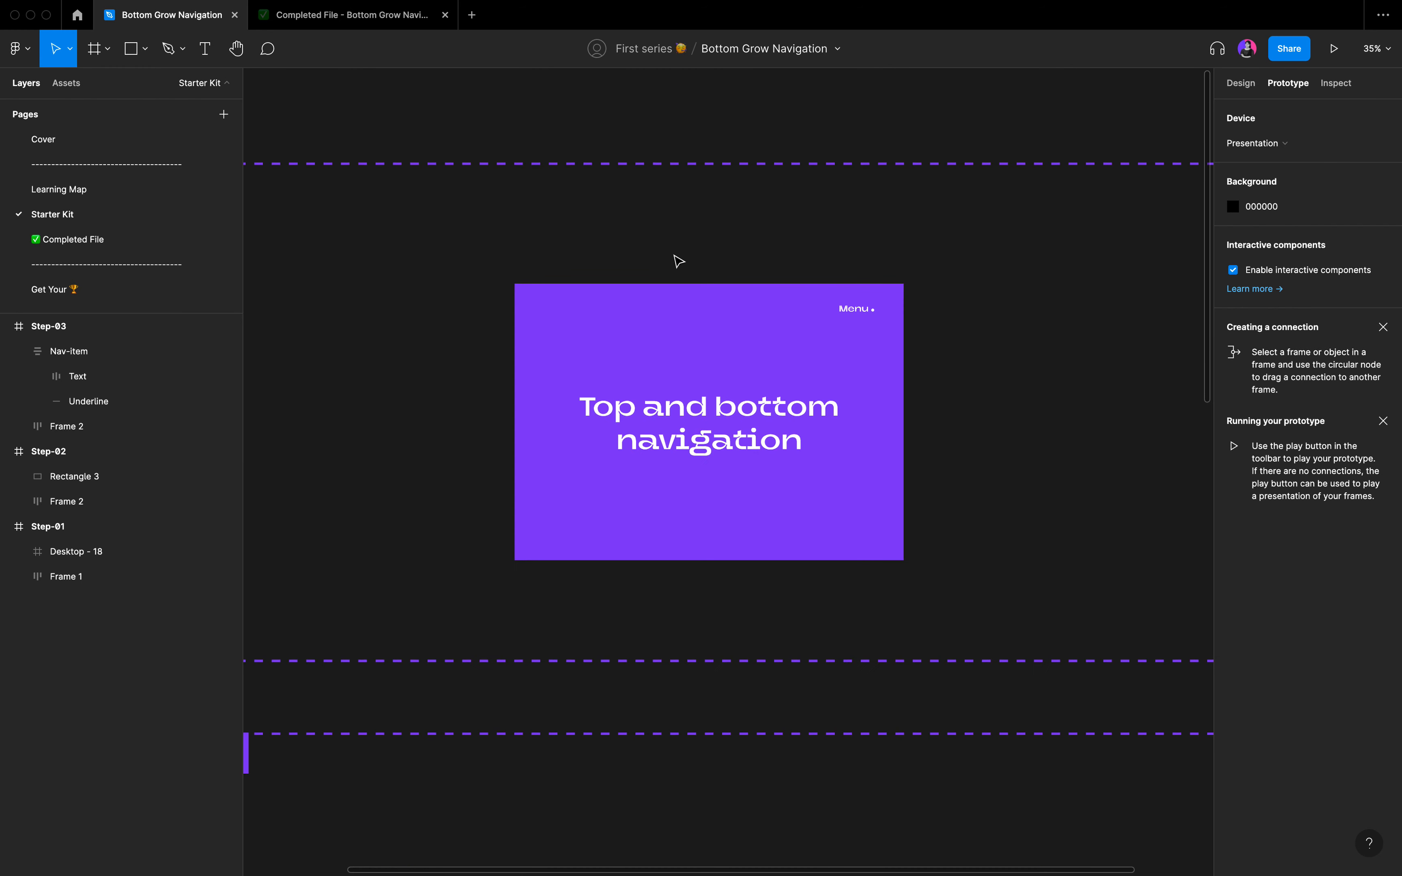
scroll(678, 260, down, 4)
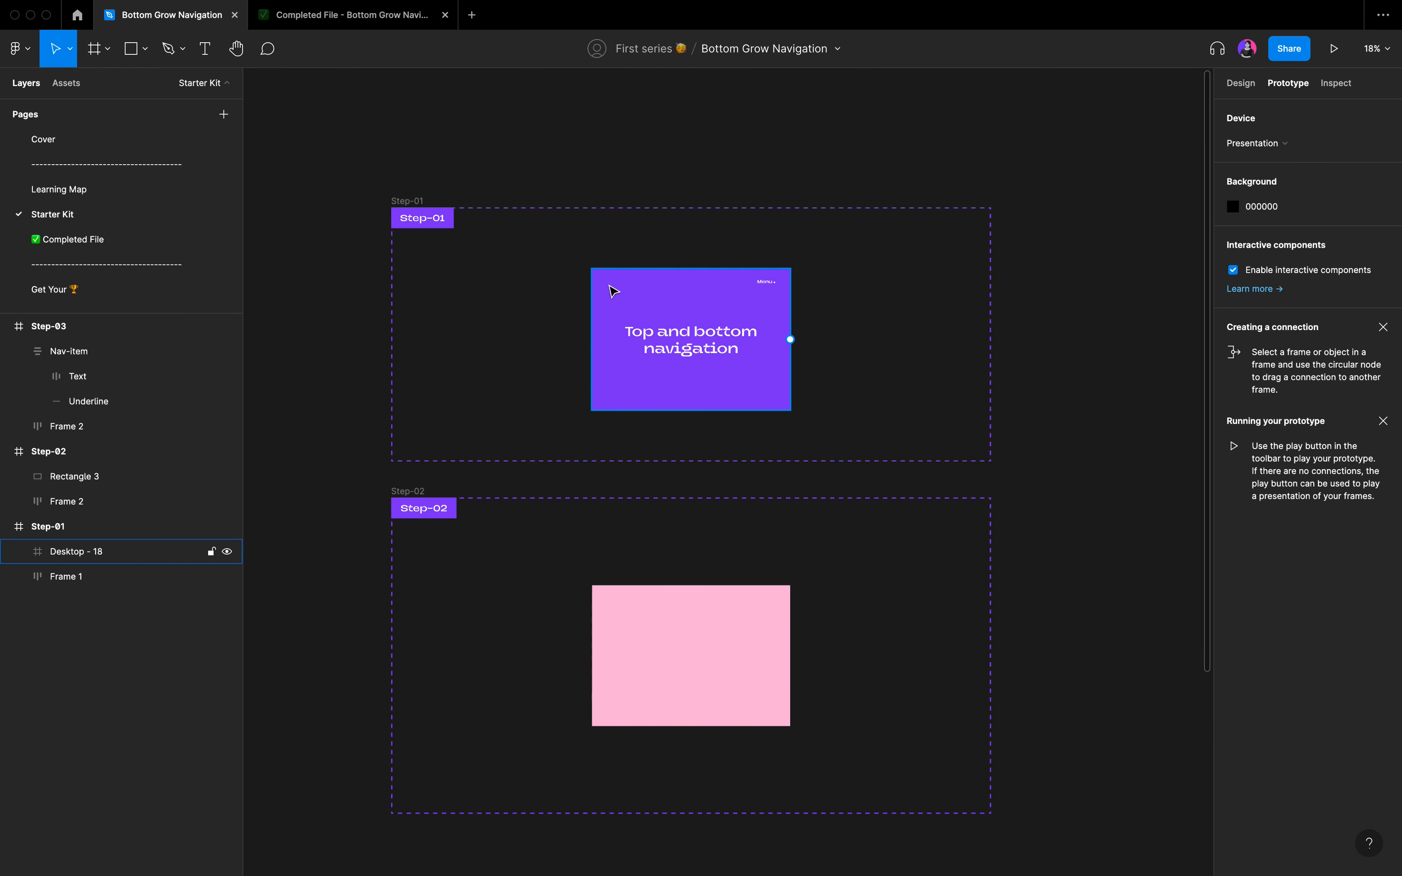
click(613, 291)
scroll(613, 292, right, 10)
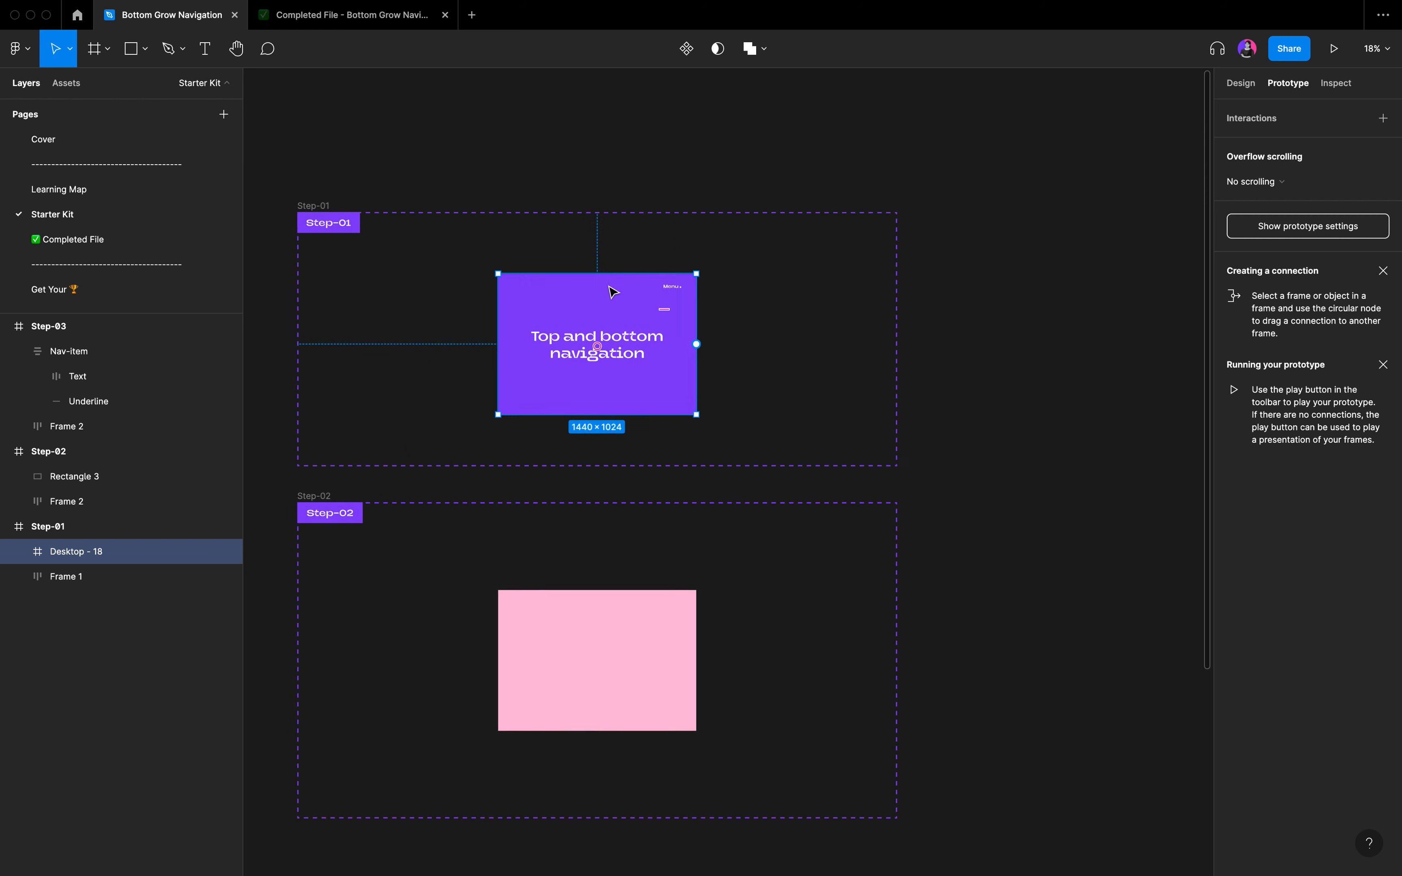
scroll(763, 280, up, 5)
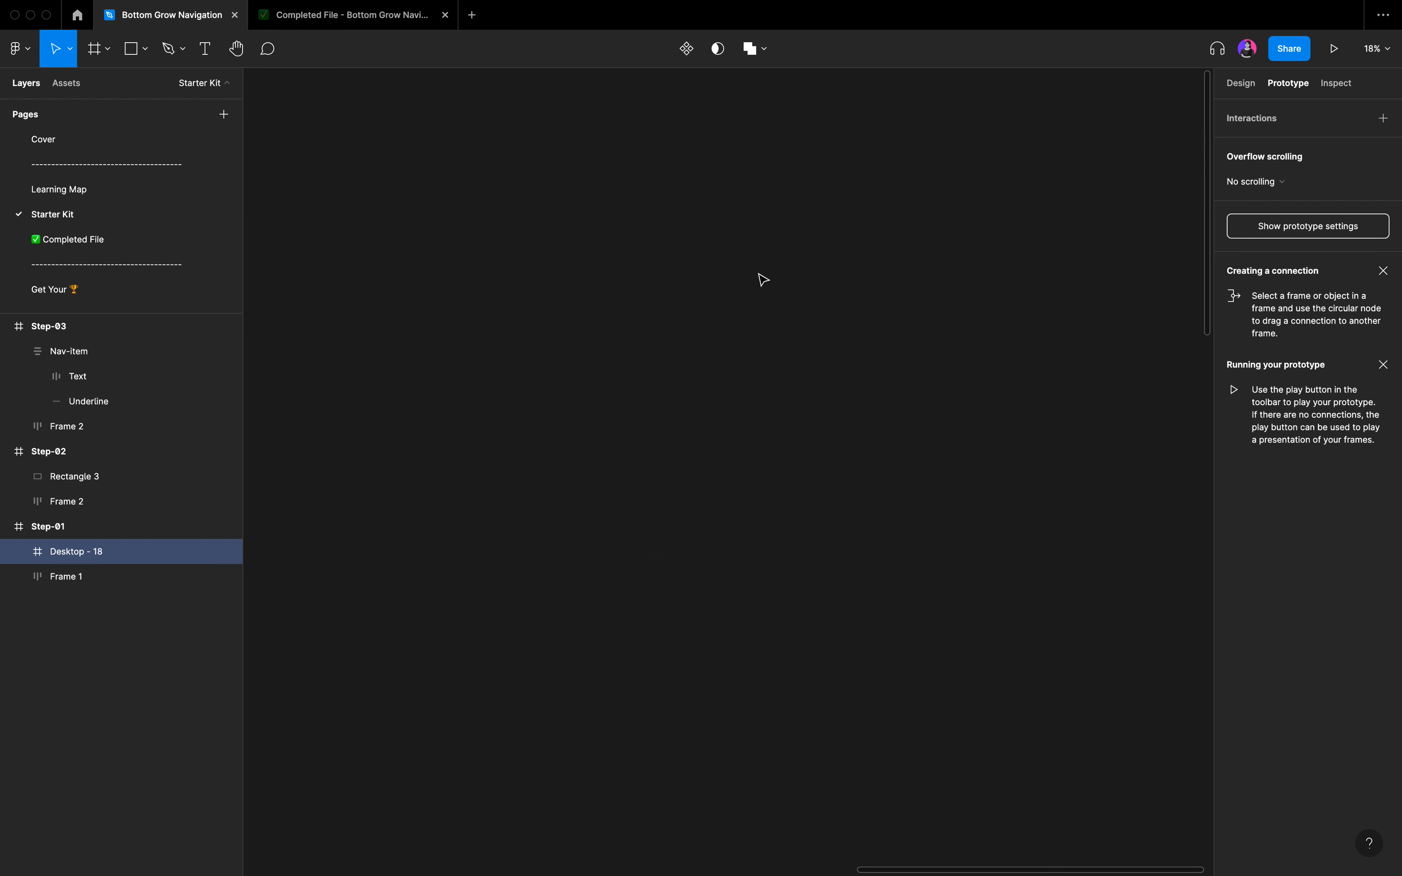
key(alt+8)
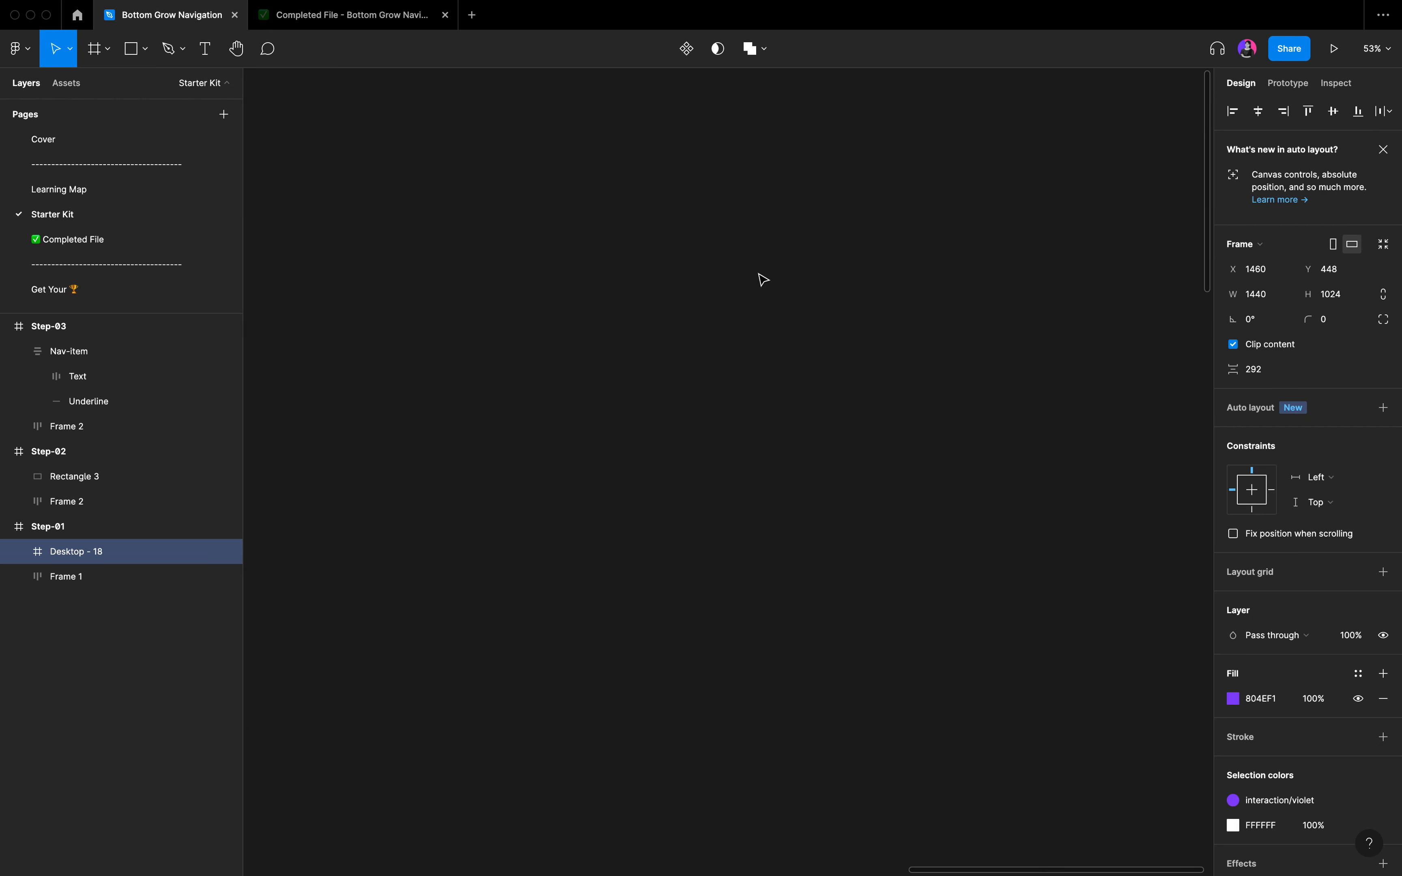
key(ctrl+v)
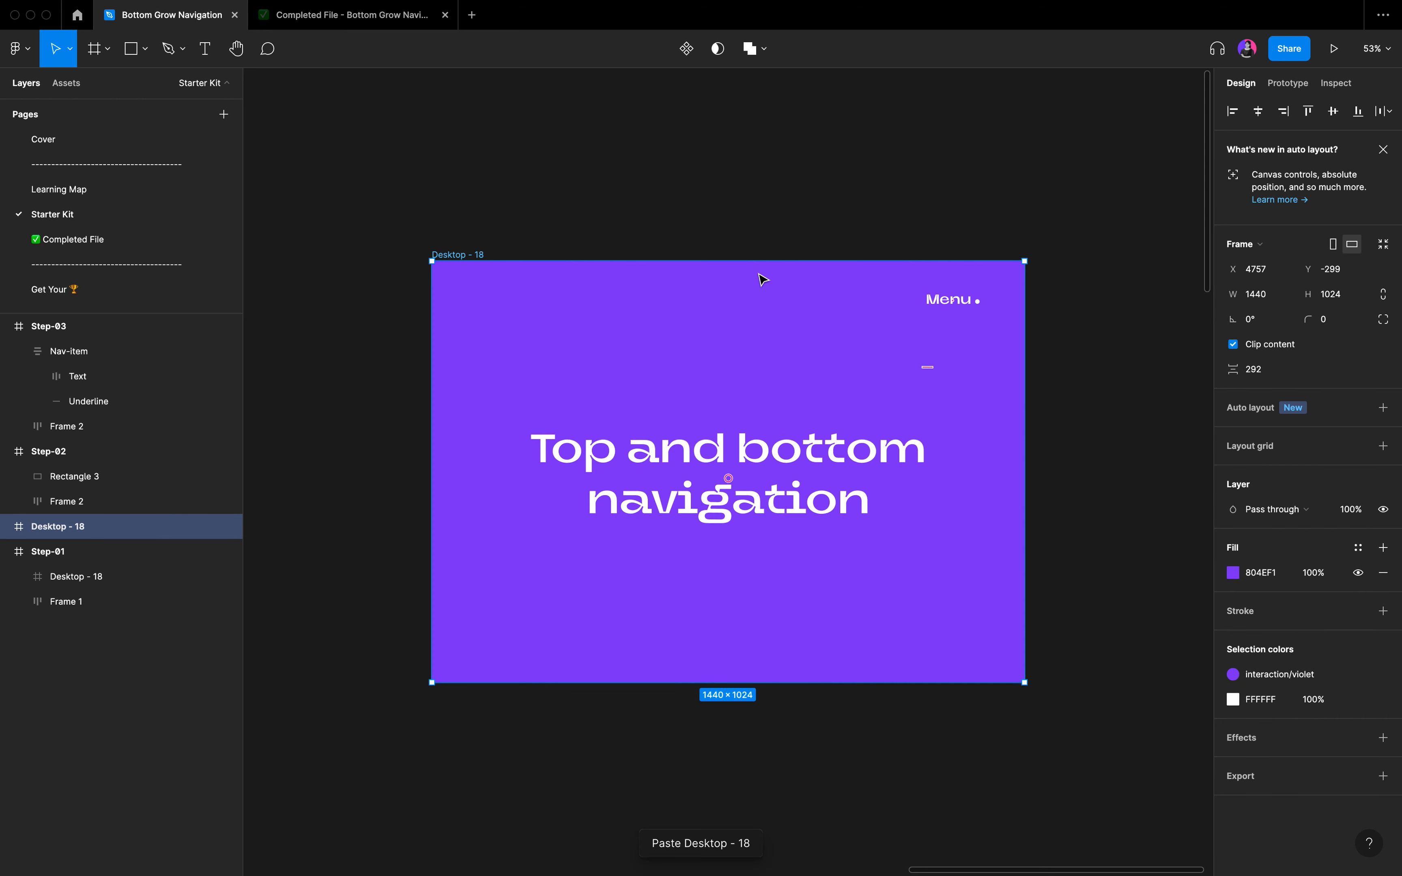
click(742, 222)
scroll(742, 222, right, 2)
scroll(742, 222, down, 1)
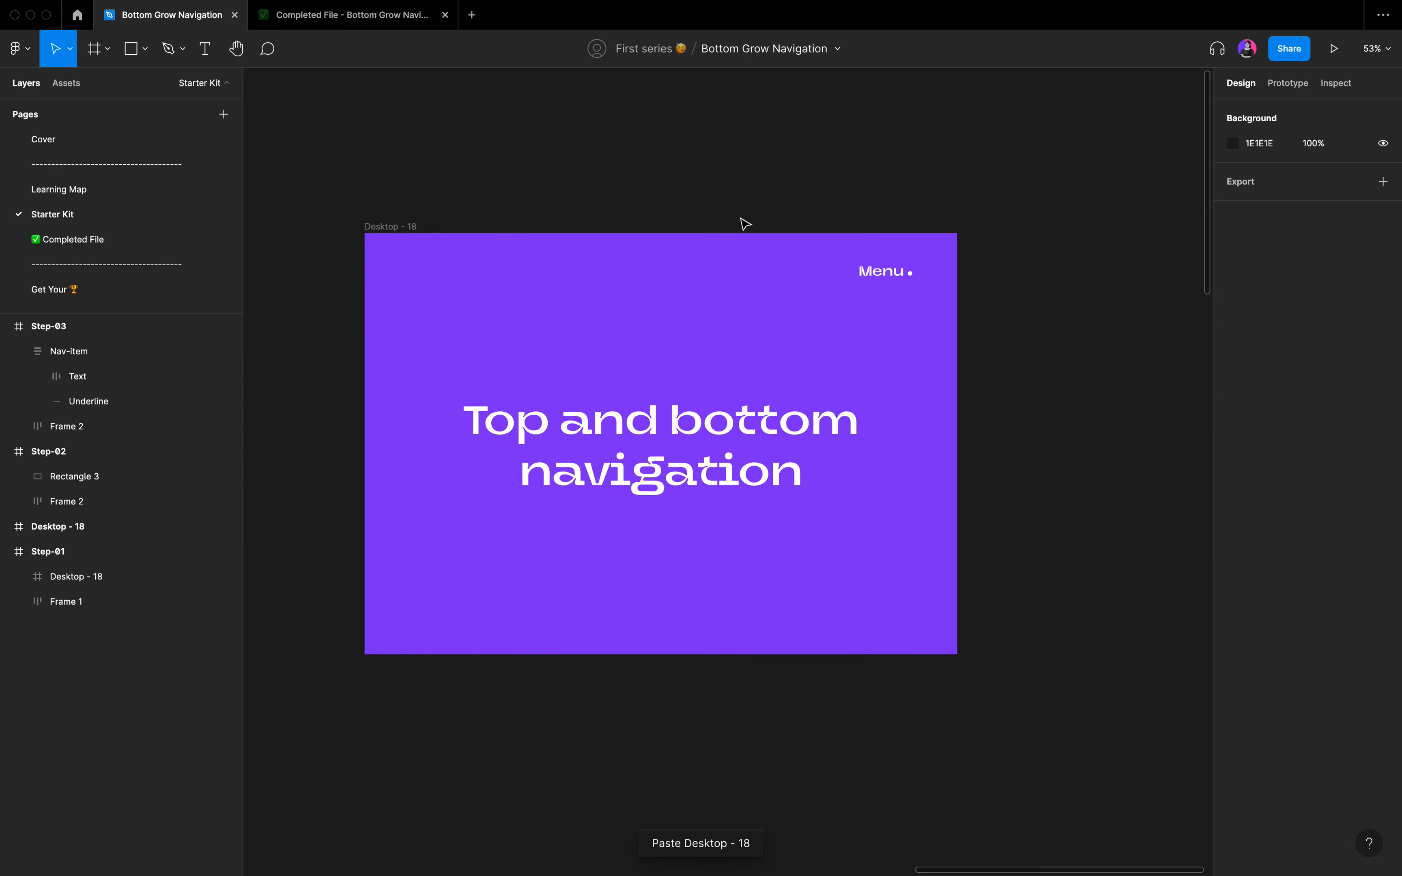
scroll(724, 225, down, 5)
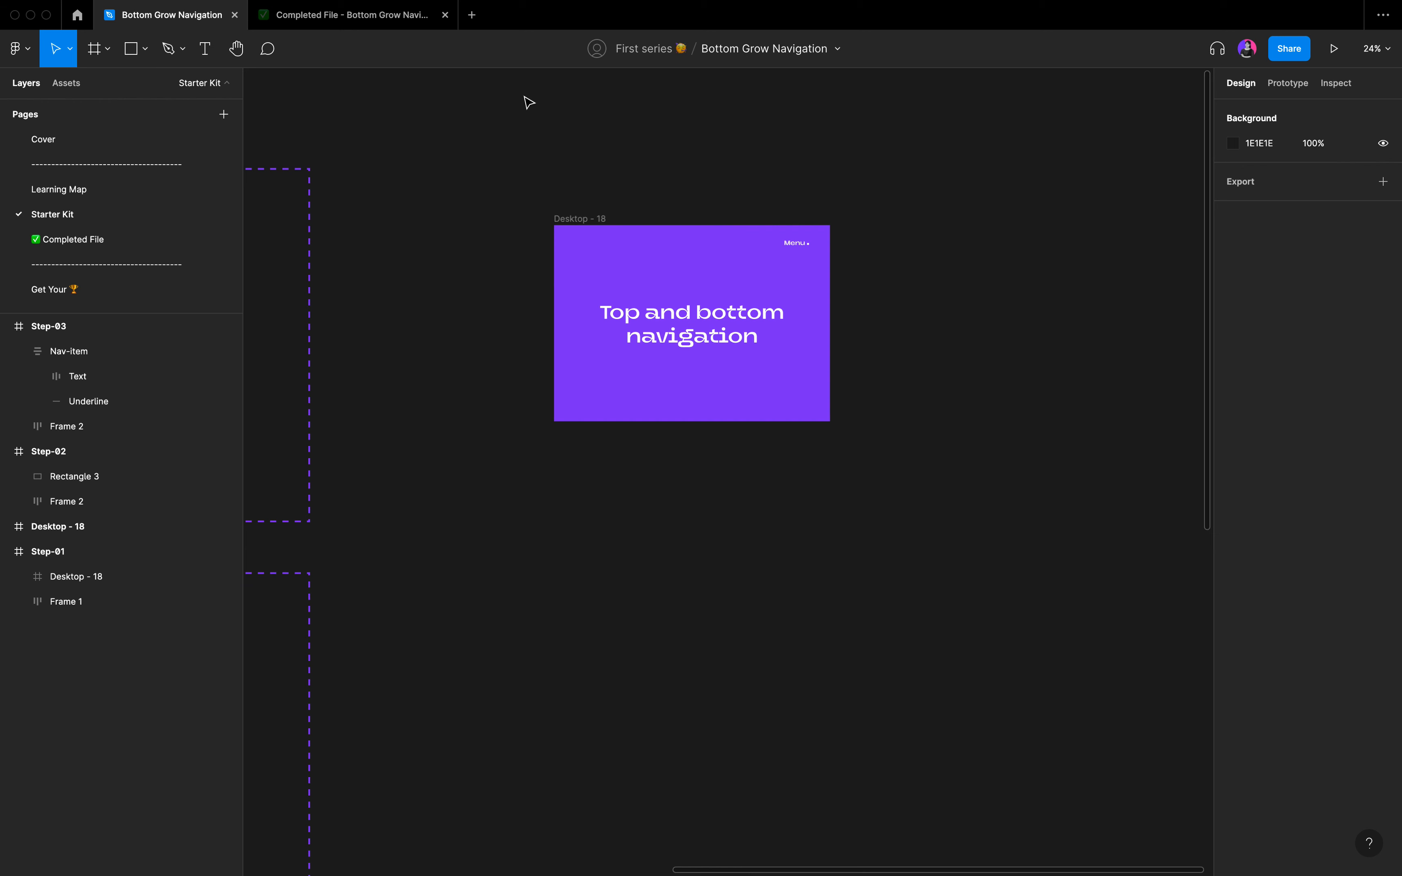
Preview the completed prototype by opening and closing its menu to examine how the navigation overlay animates.
click(353, 15)
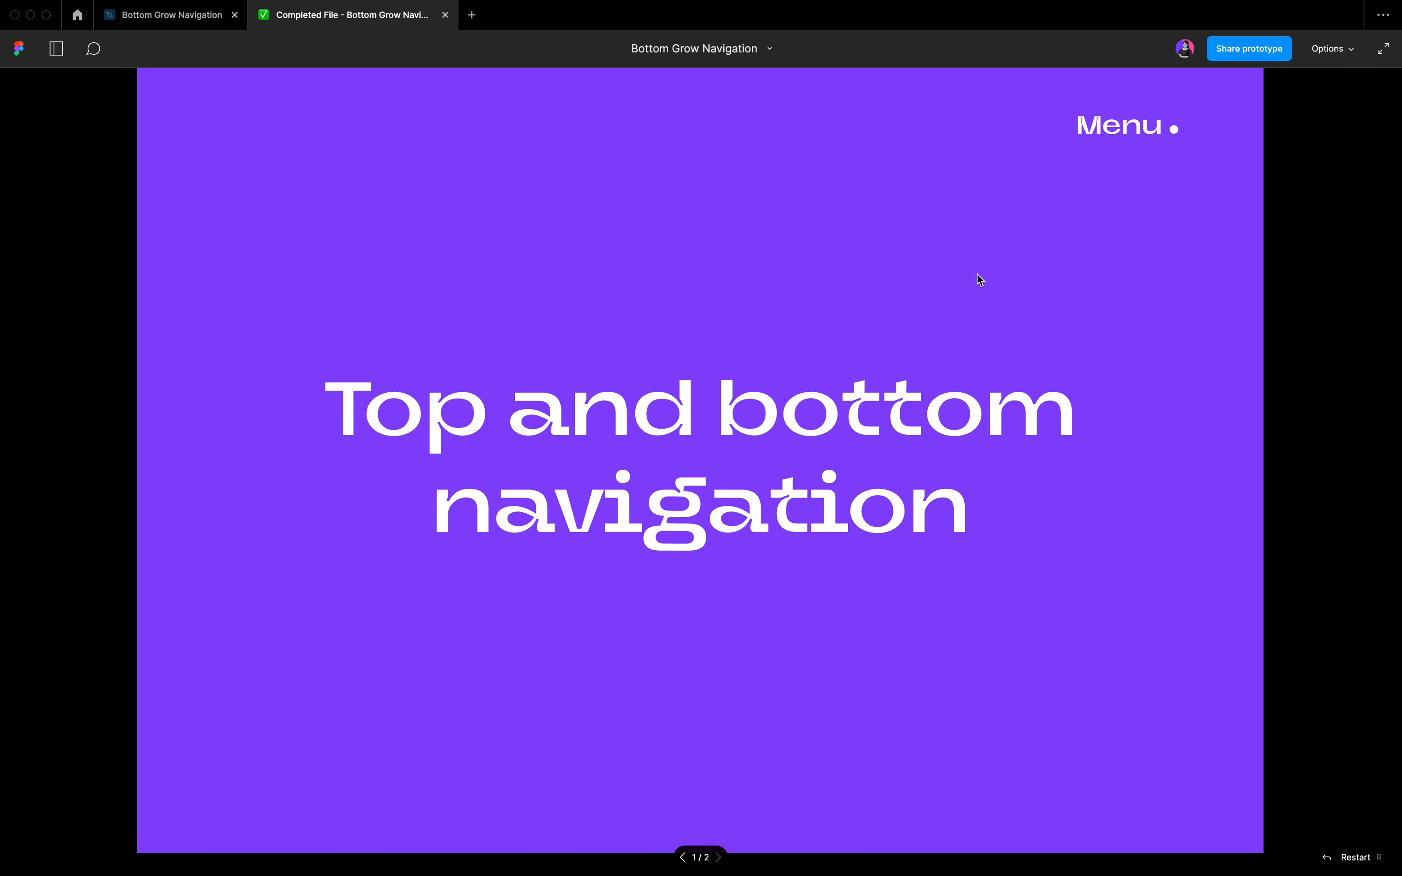
click(1115, 135)
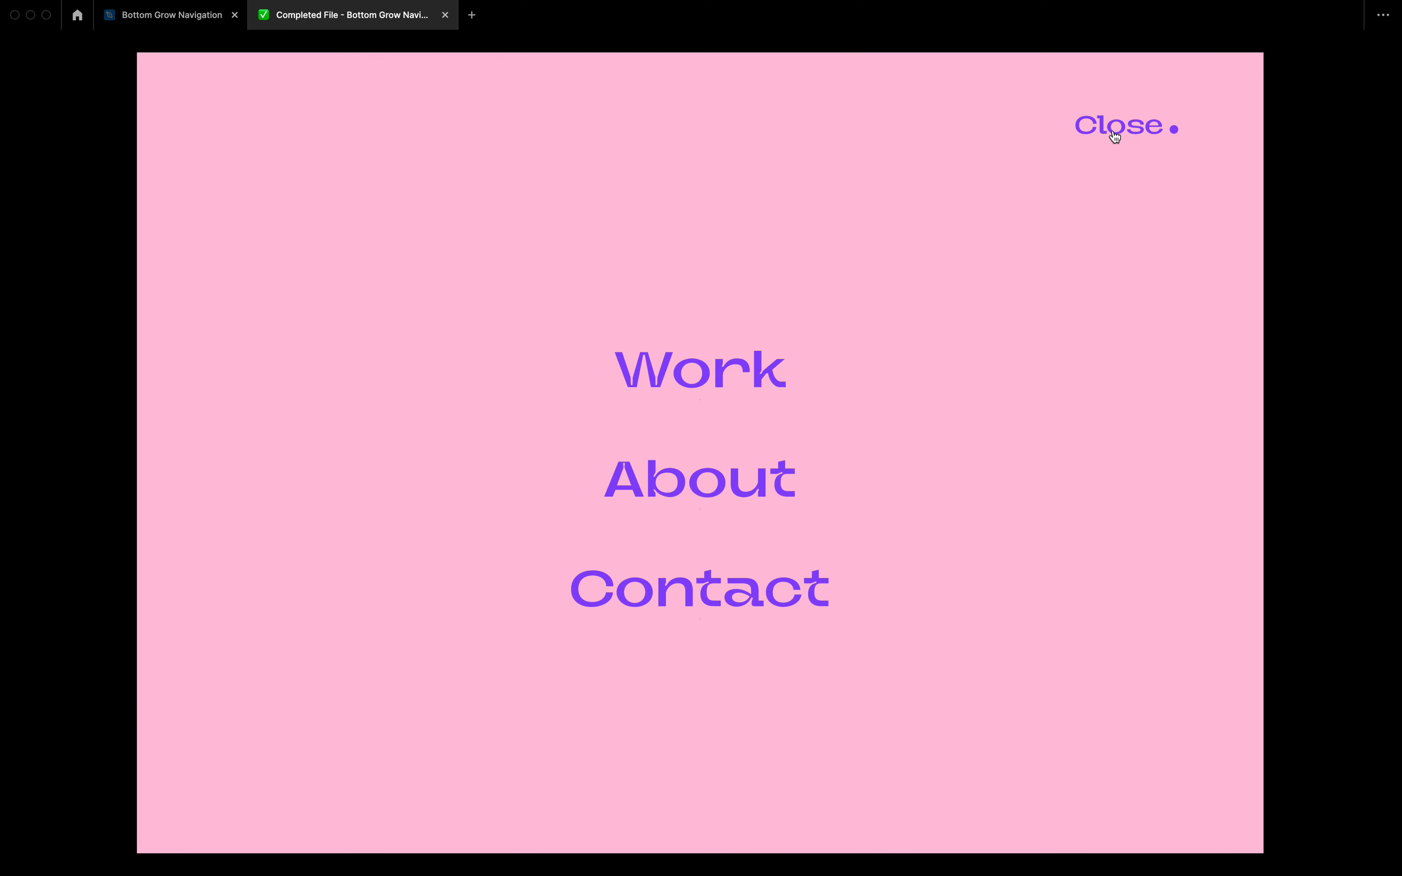
click(1115, 135)
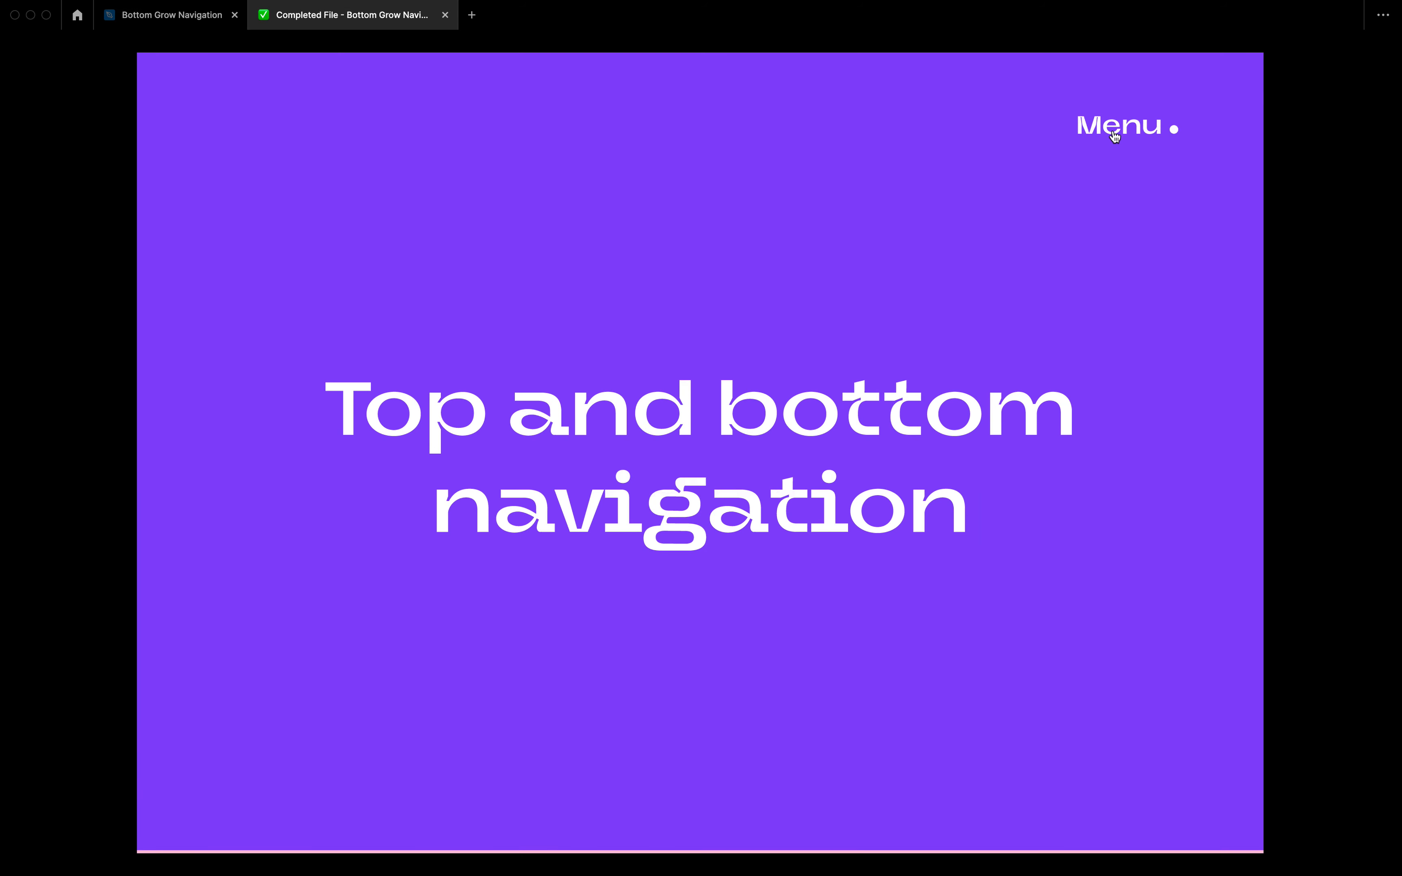
click(1115, 136)
click(1115, 136)
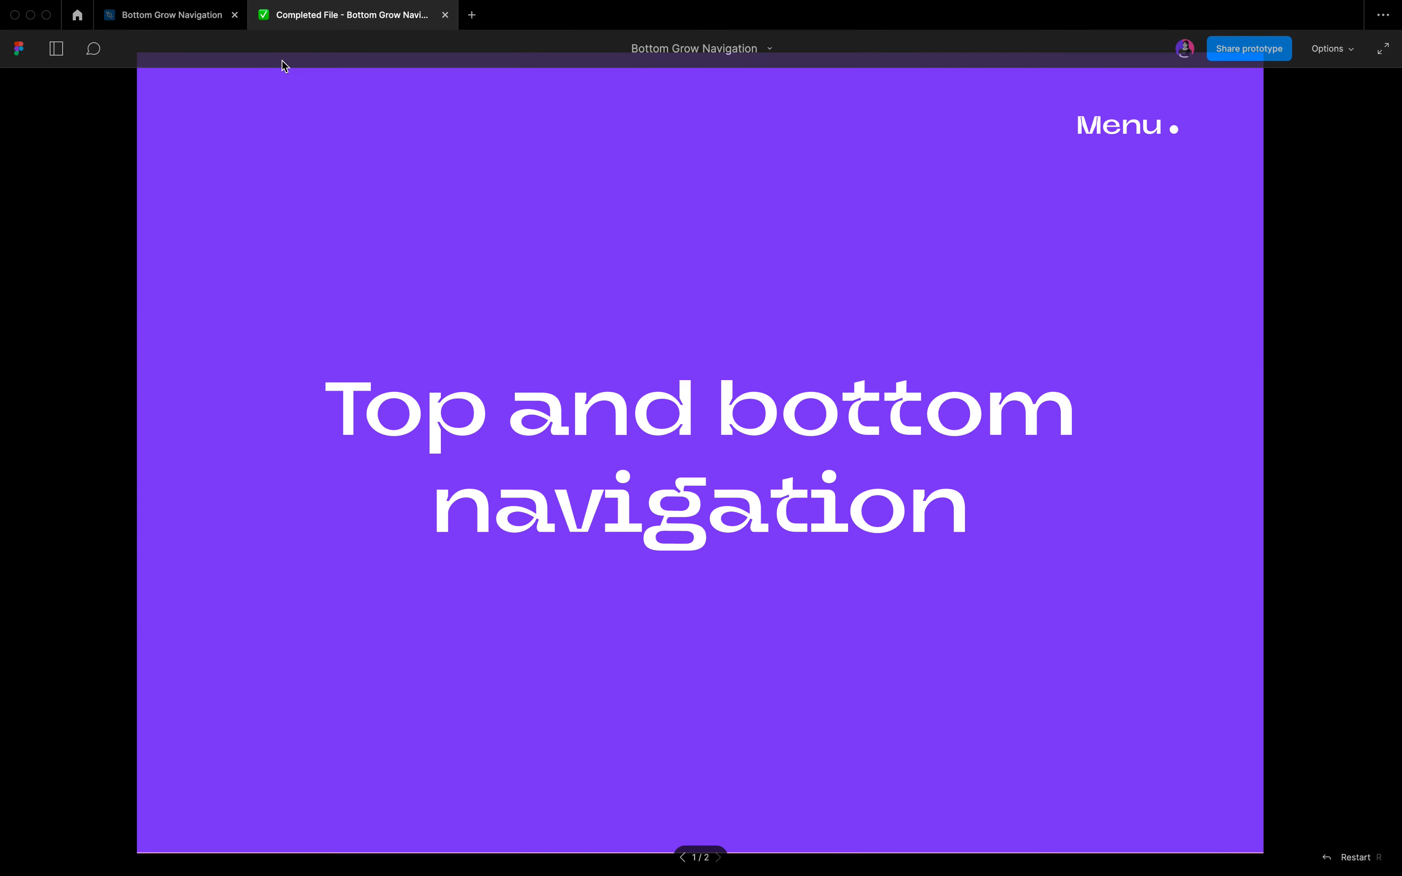
Copy the pink rectangle from Step-02 and paste it inside the standalone Desktop - 18 frame.
click(169, 19)
ctrl+scroll(708, 352, down, 5)
scroll(684, 371, left, 5)
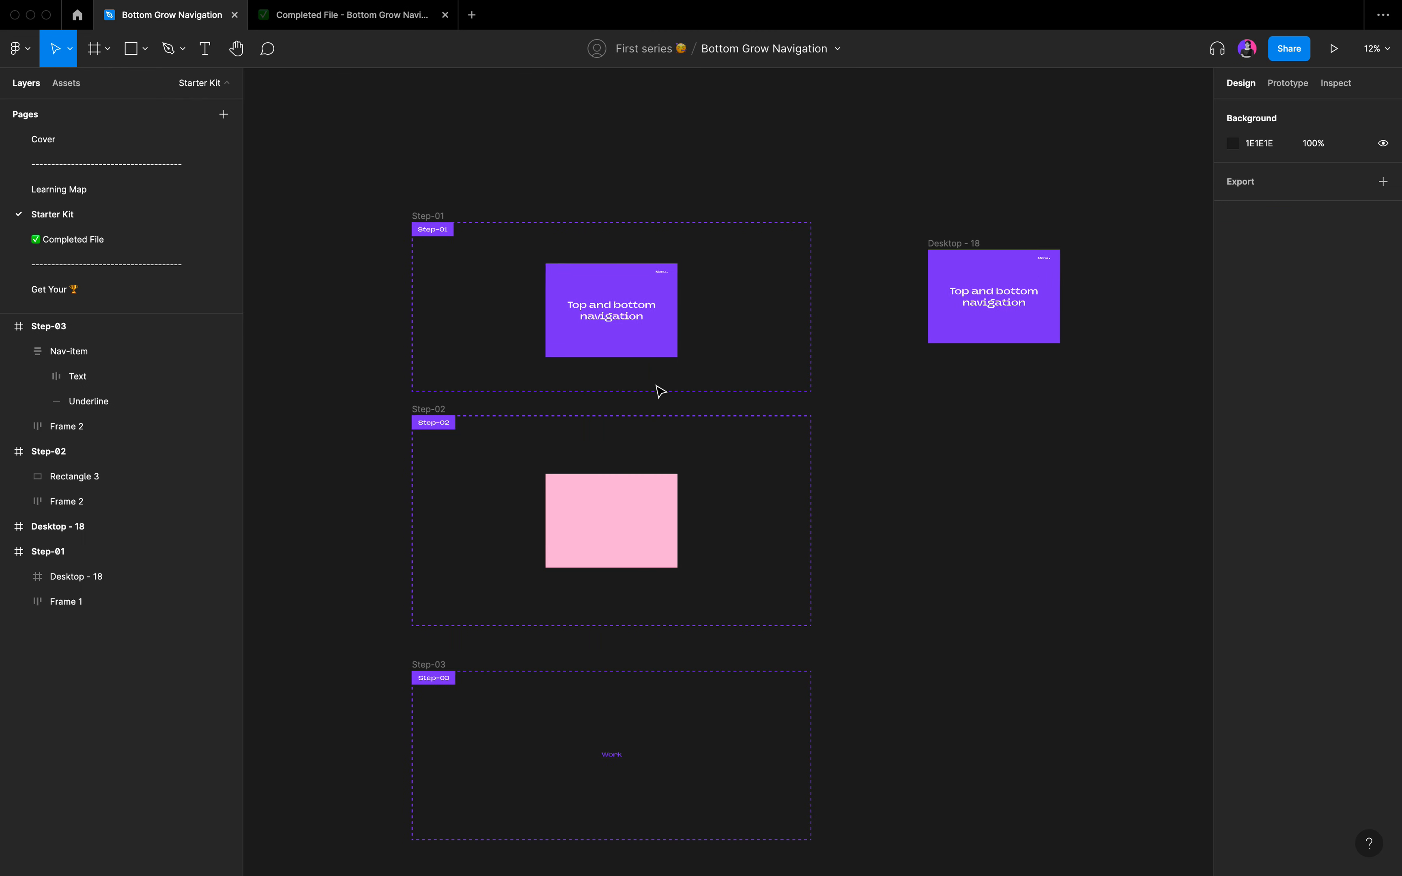
click(618, 510)
ctrl+scroll(617, 510, up, 5)
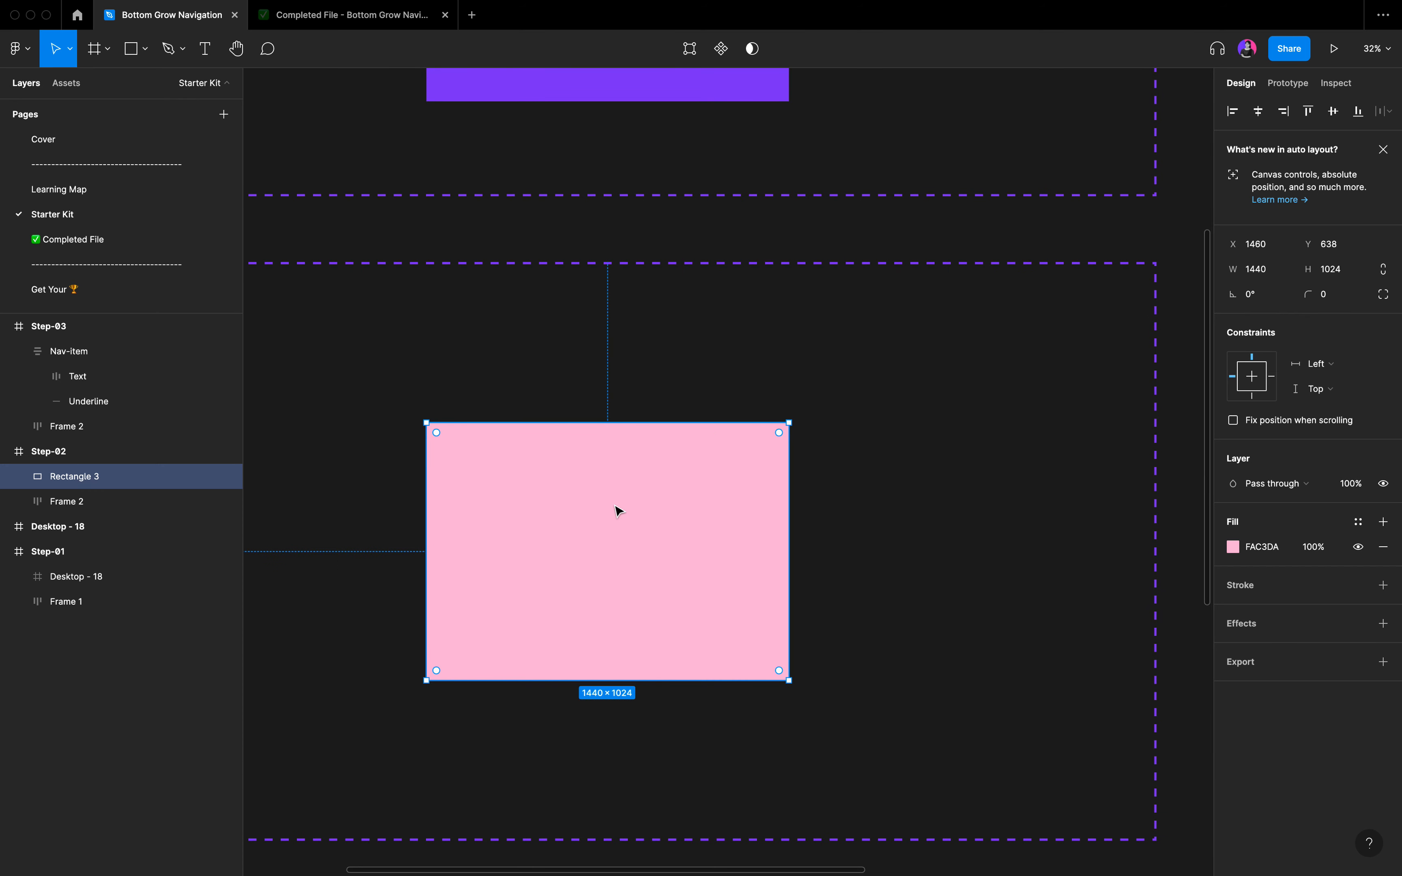
ctrl+scroll(617, 510, down, 5)
scroll(616, 507, right, 4)
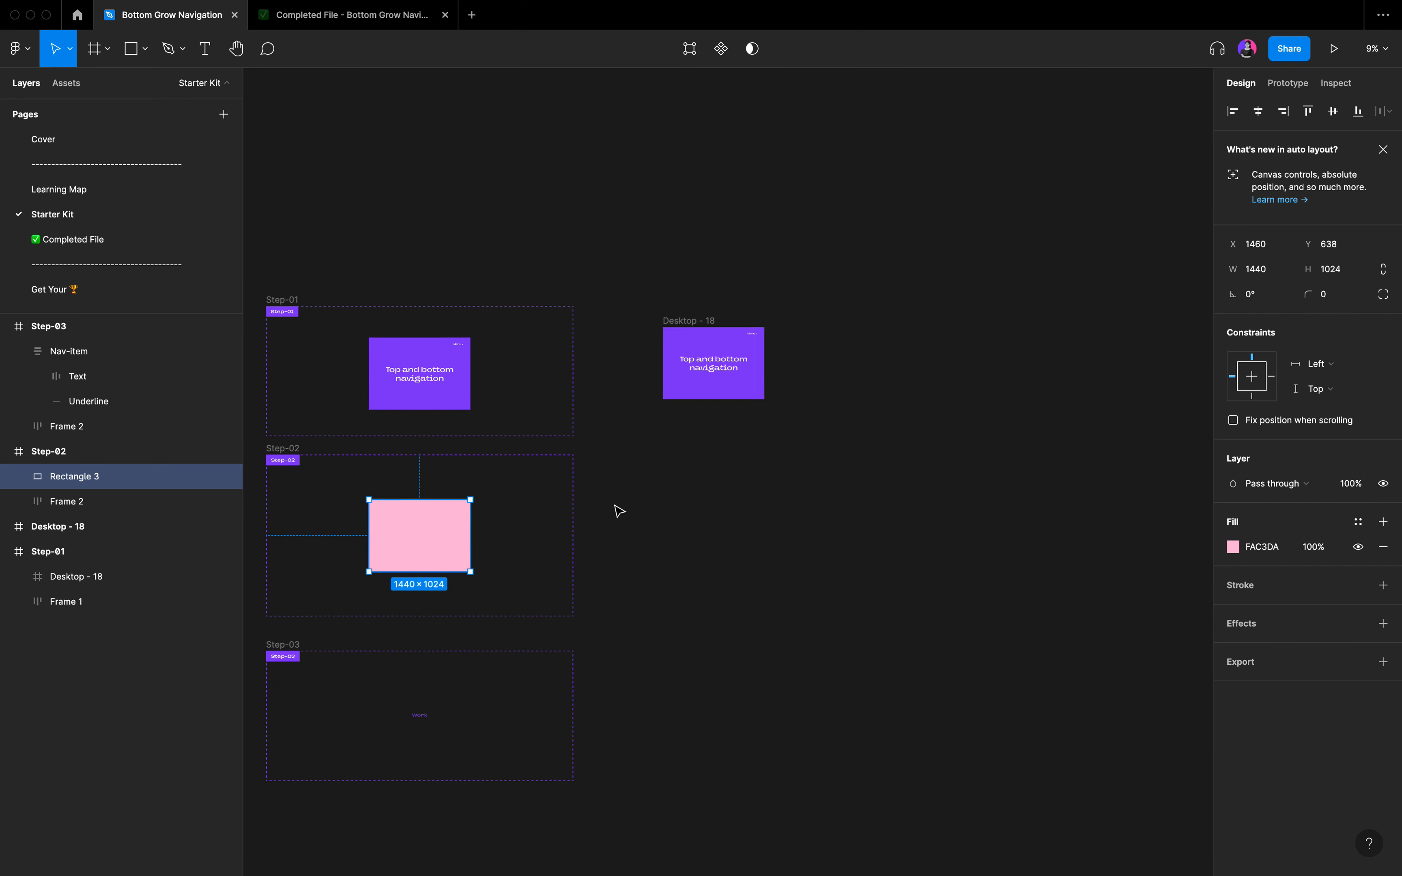
click(673, 320)
ctrl+scroll(673, 322, up, 5)
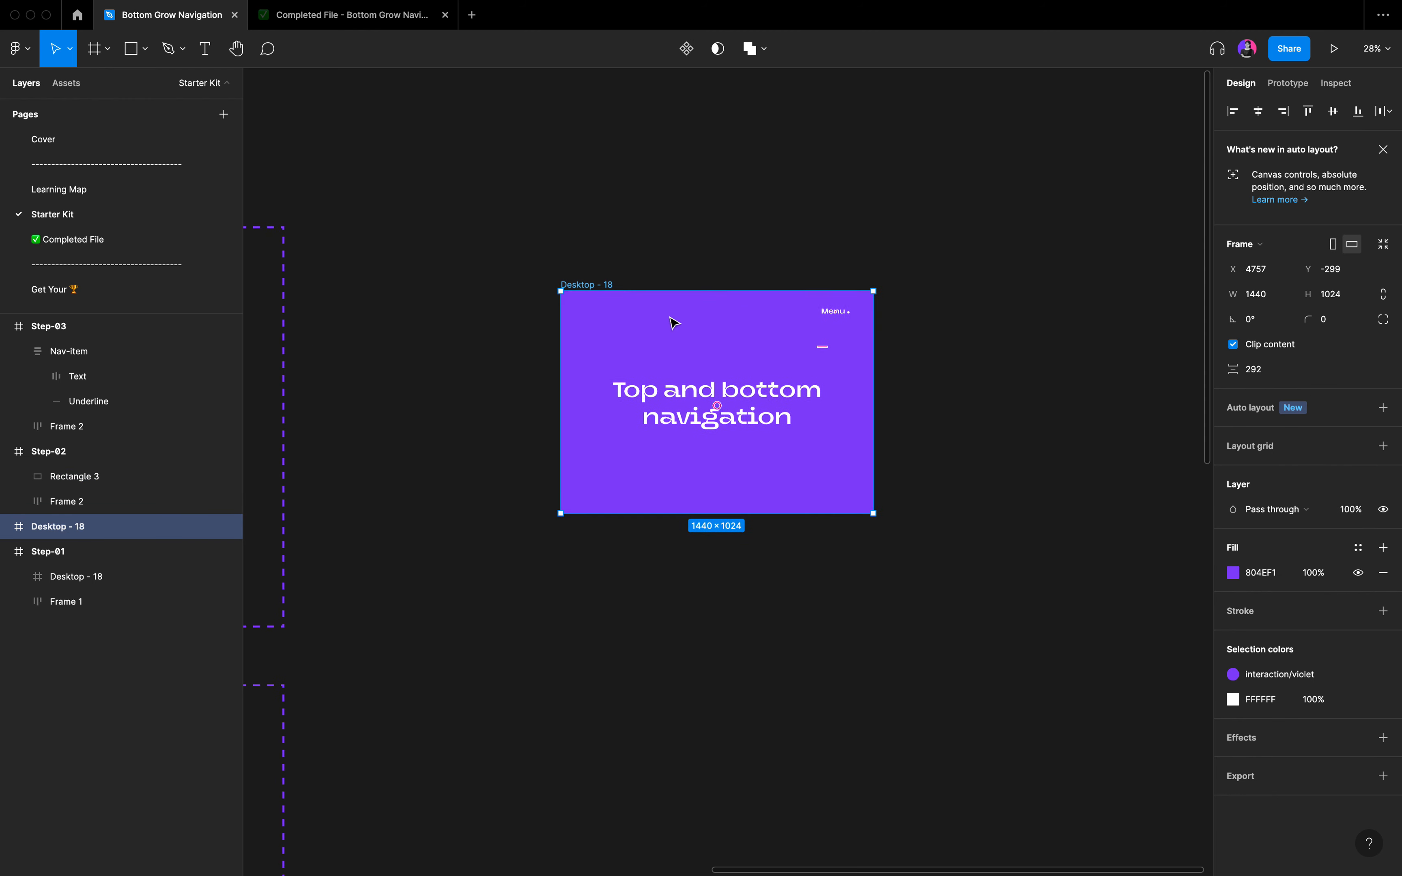
key(cmd+v)
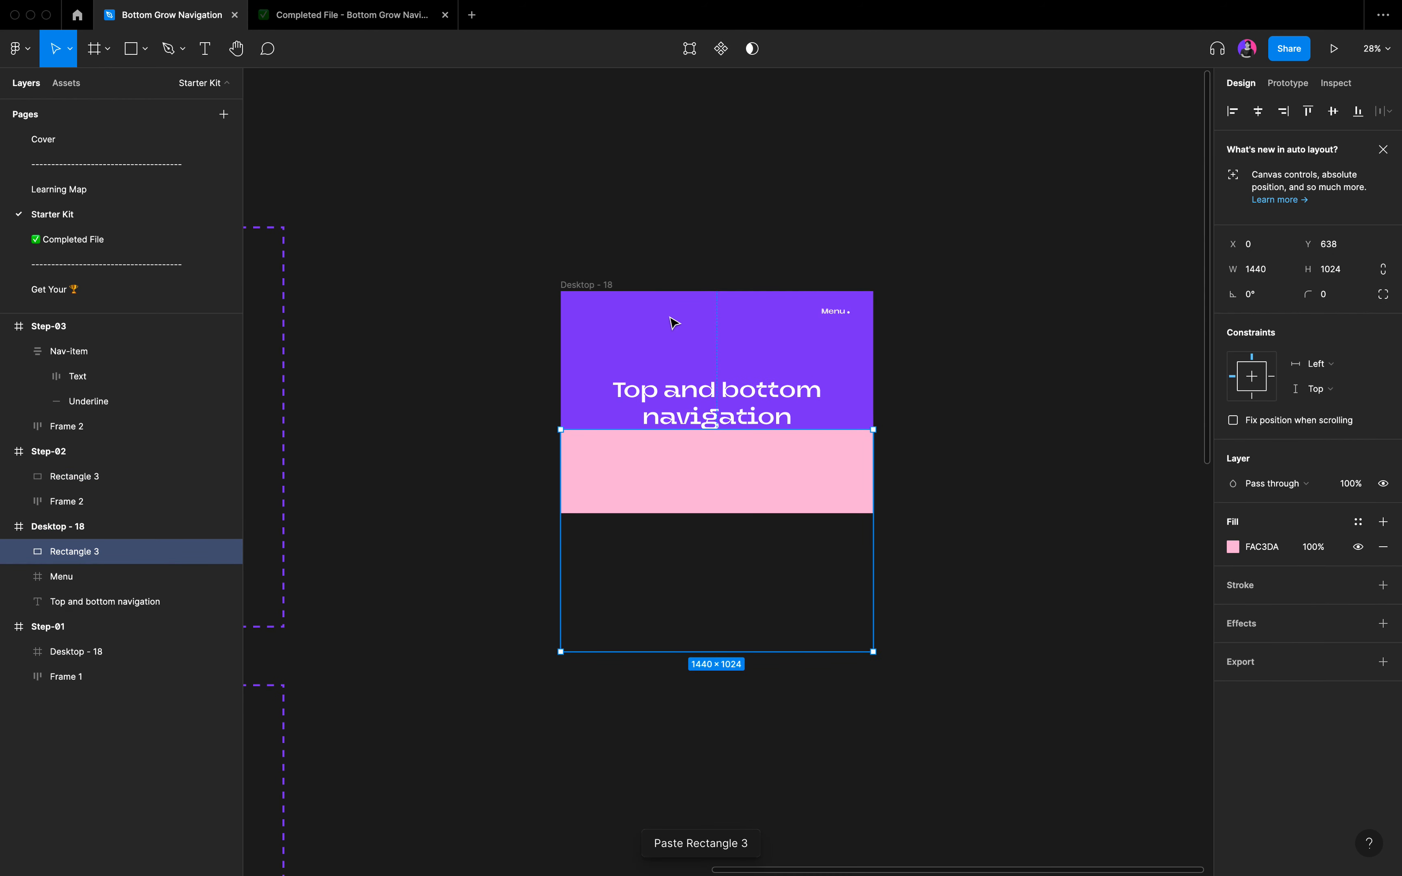
Move the pasted pink rectangle down to about Y 1024, so it sits just below the Desktop - 18 frame's bottom edge.
ctrl+scroll(673, 322, up, 3)
scroll(673, 322, down, 3)
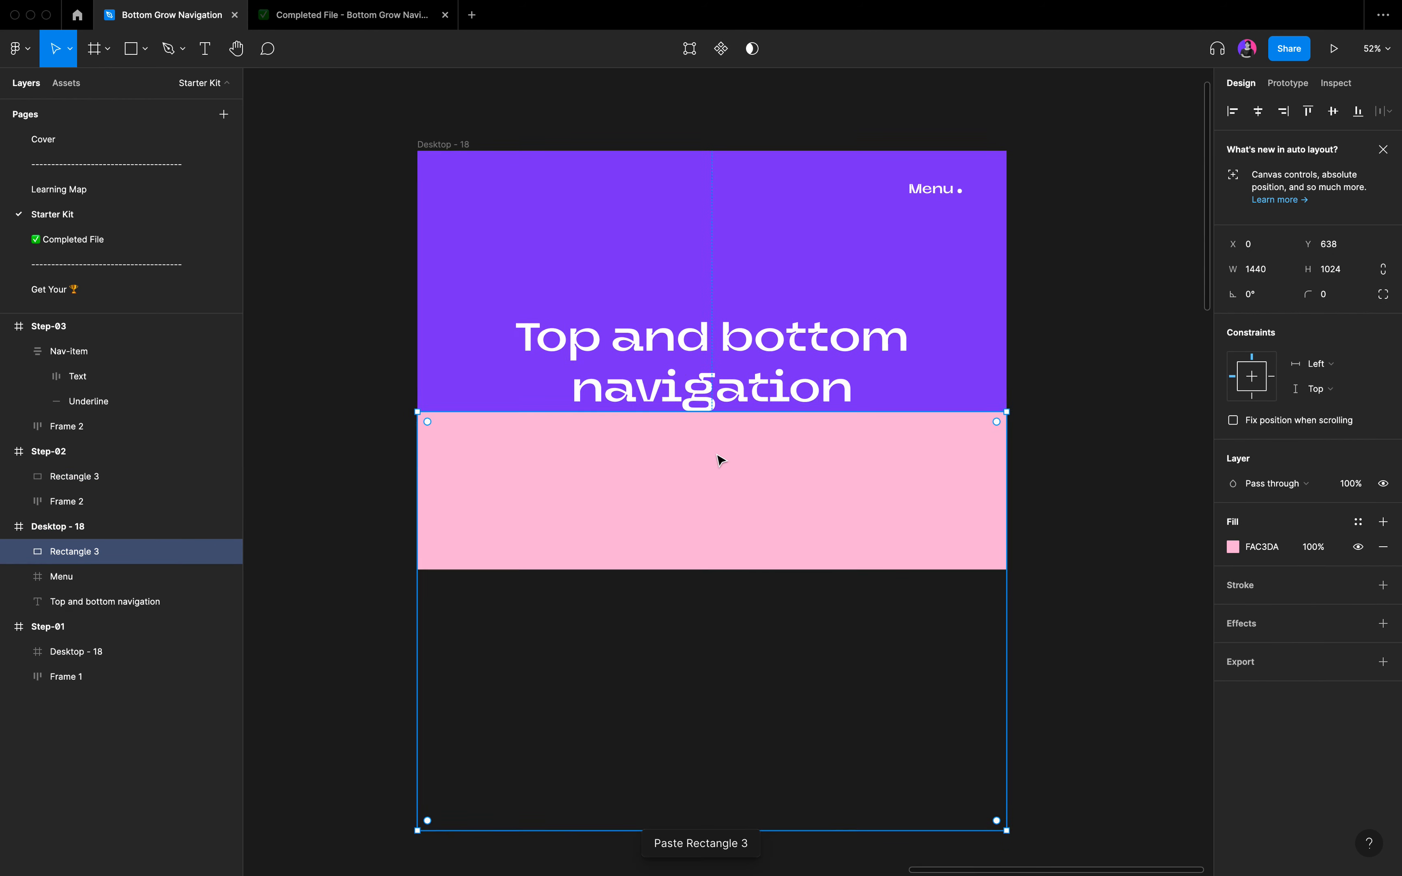
scroll(719, 460, down, 2)
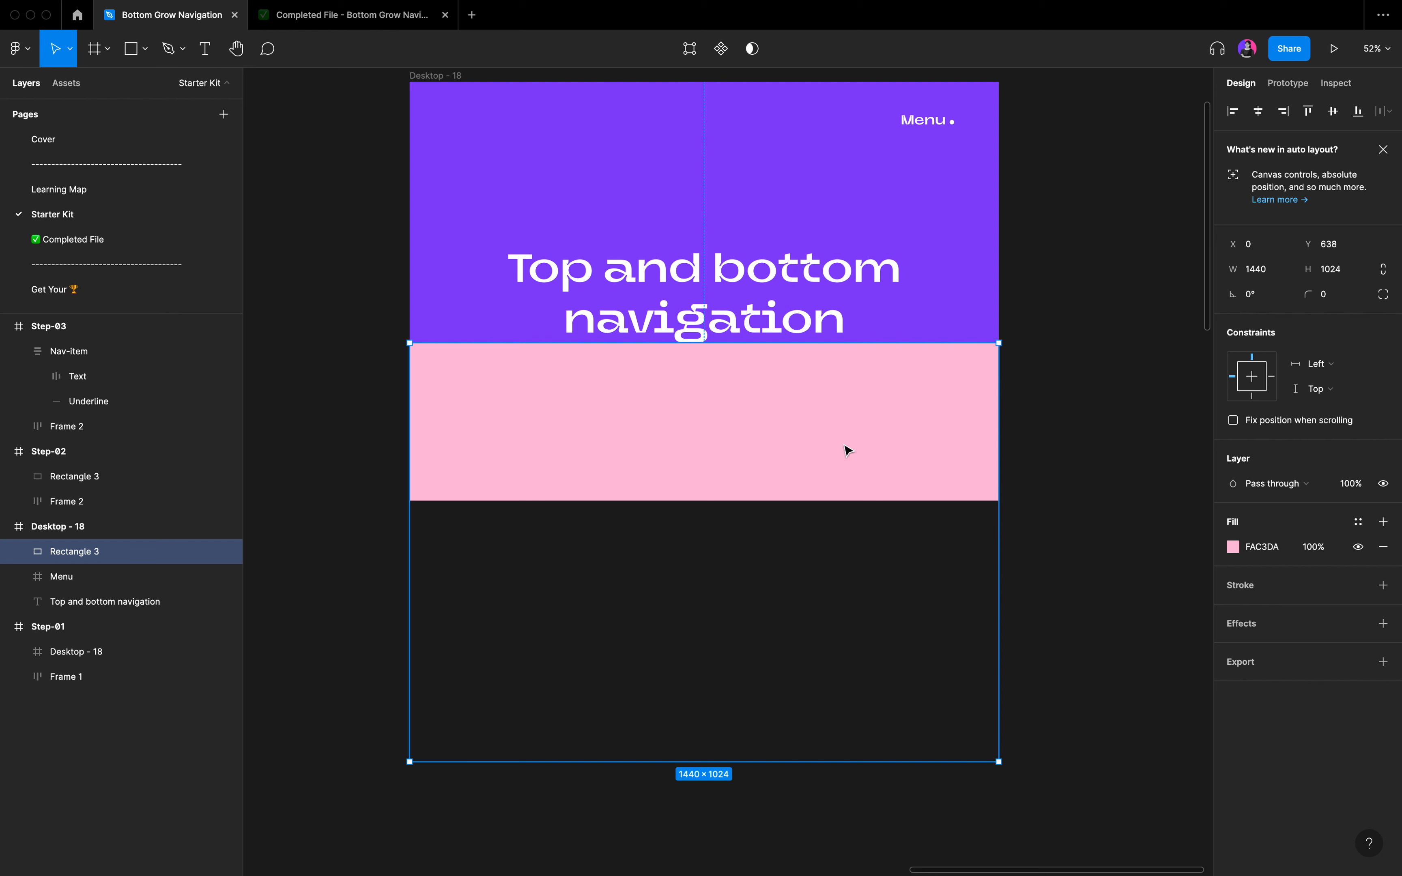
drag(845, 447, 840, 596)
click(1015, 410)
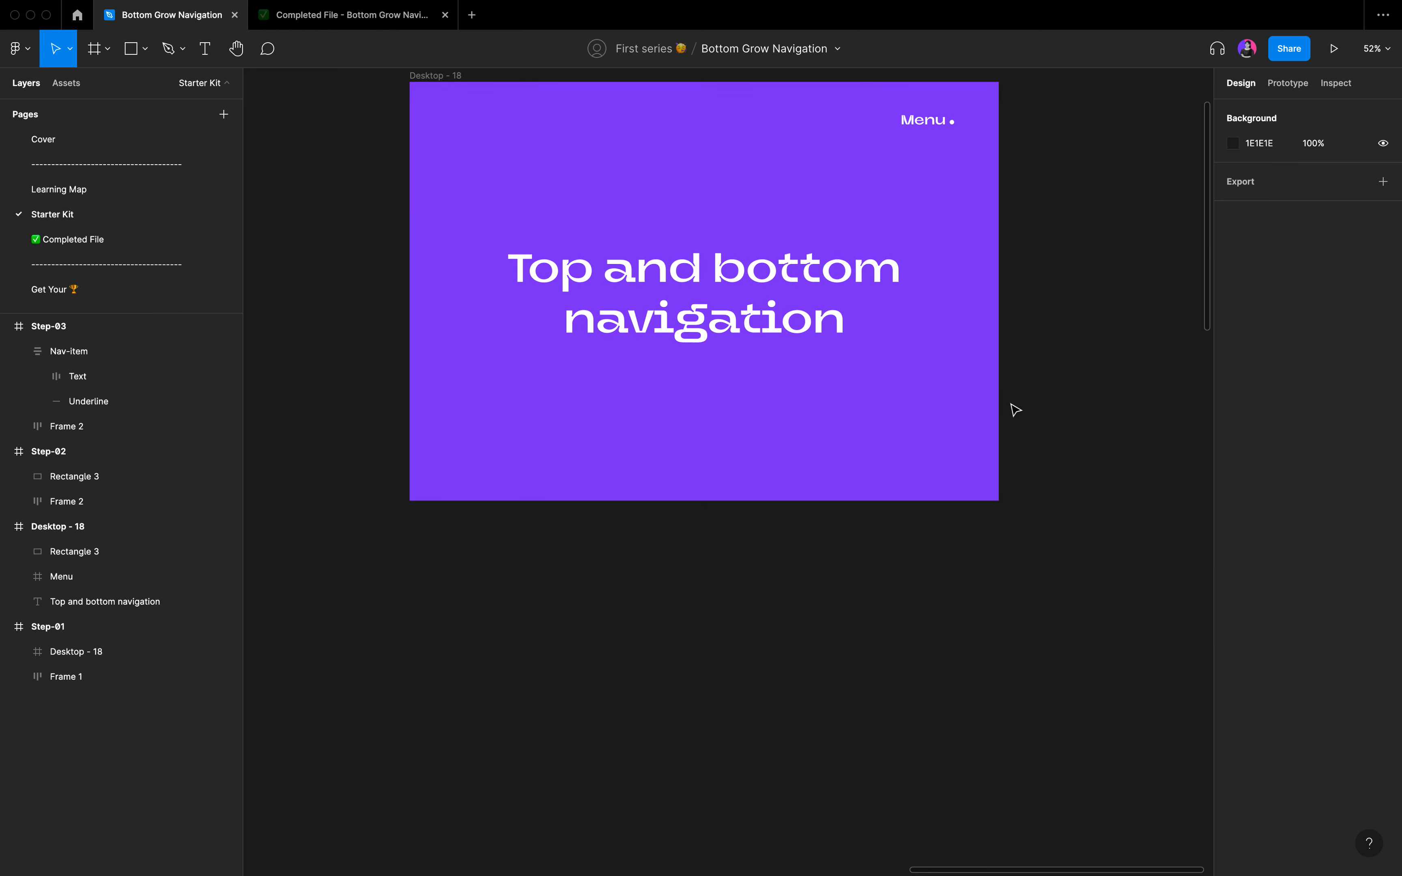
Duplicate the standalone Desktop - 18 frame to its right, level with the original at about X 6354, Y -299.
scroll(1015, 410, down, 5)
scroll(1015, 410, right, 3)
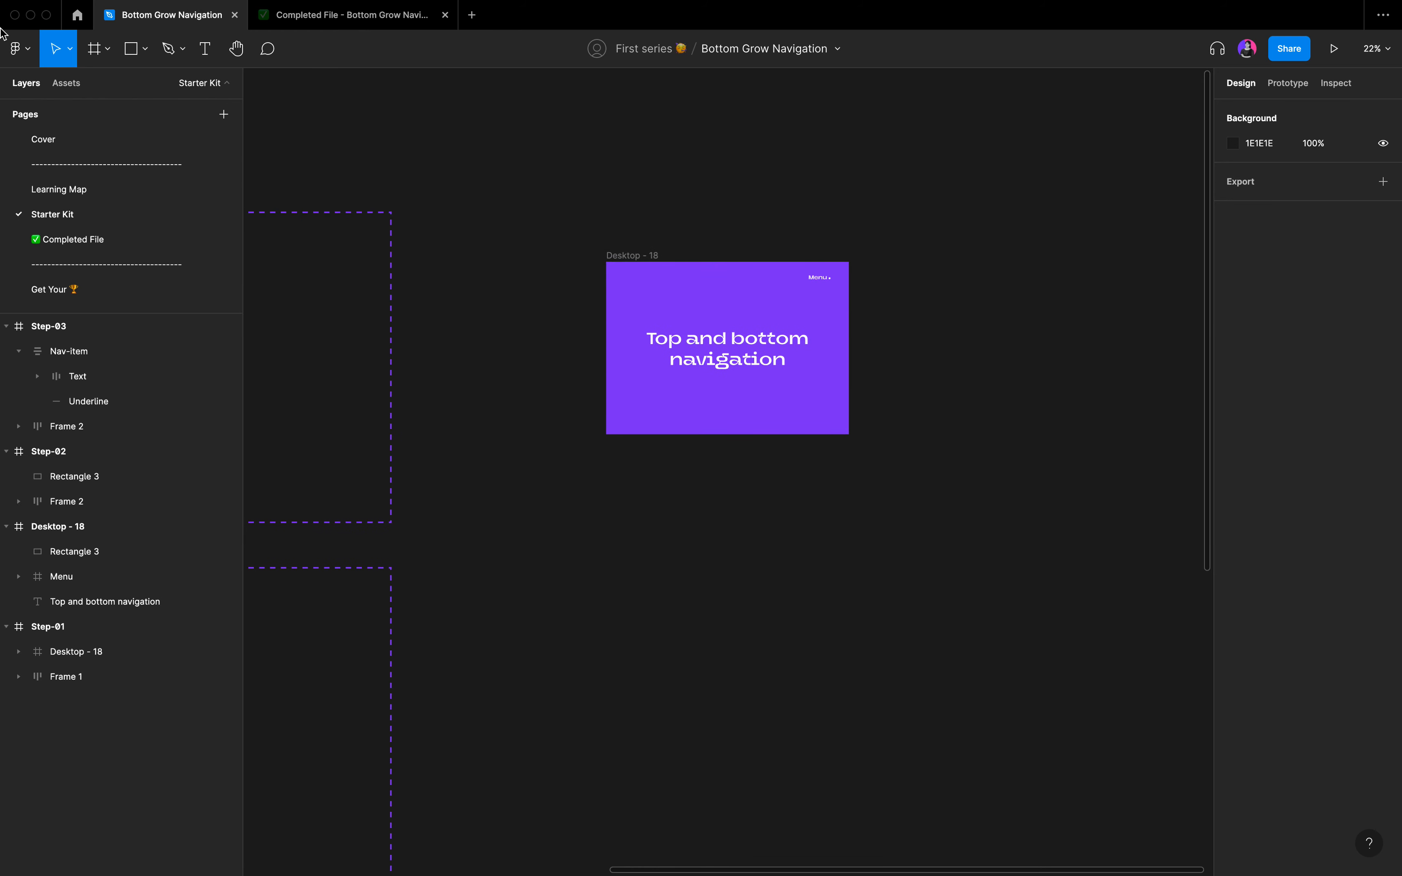
click(618, 256)
scroll(621, 257, up, 2)
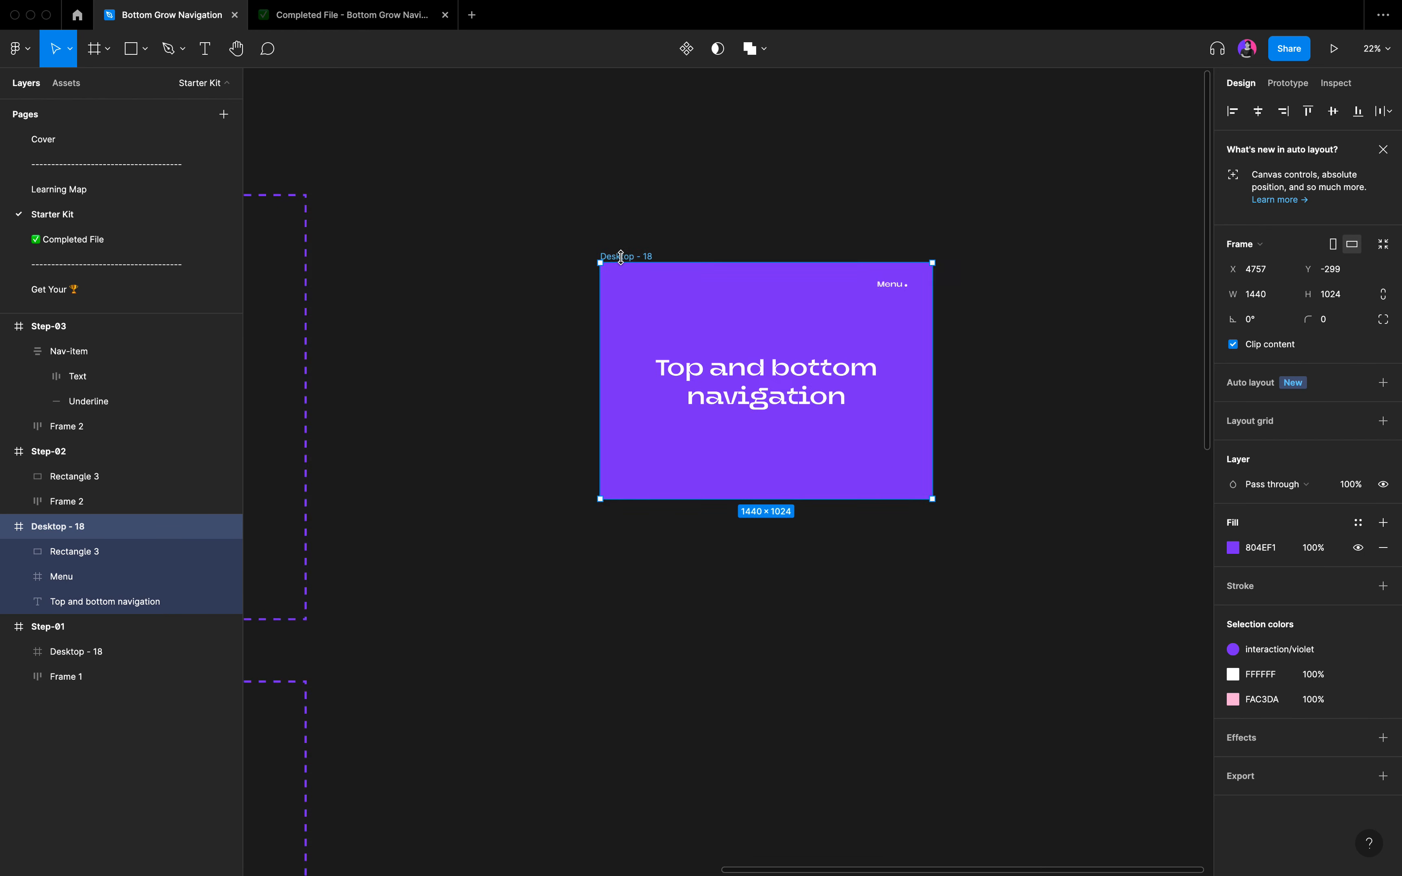
scroll(621, 257, up, 3)
scroll(622, 257, right, 4)
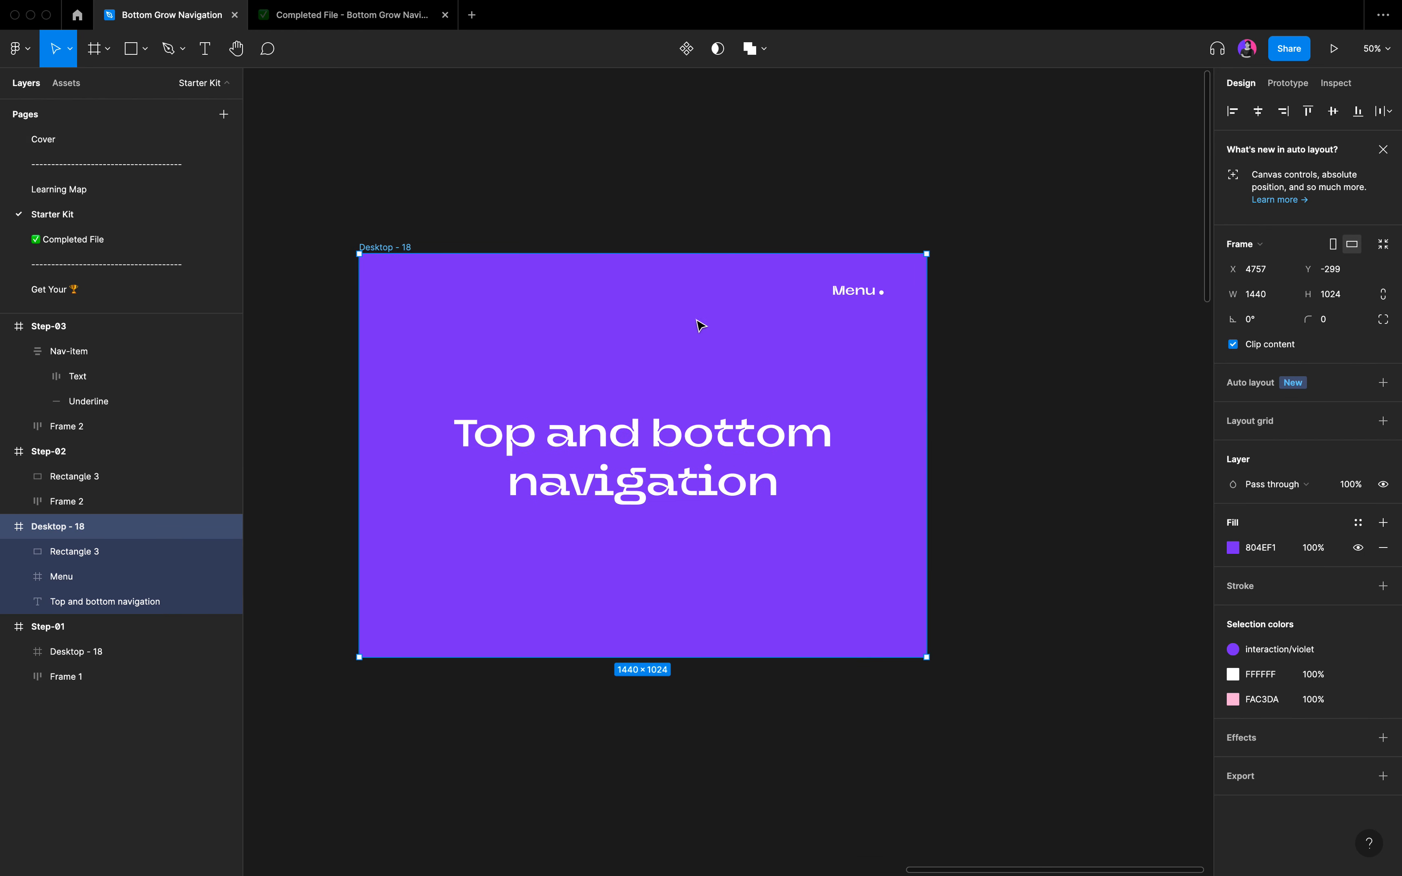
drag(672, 347, 1088, 349)
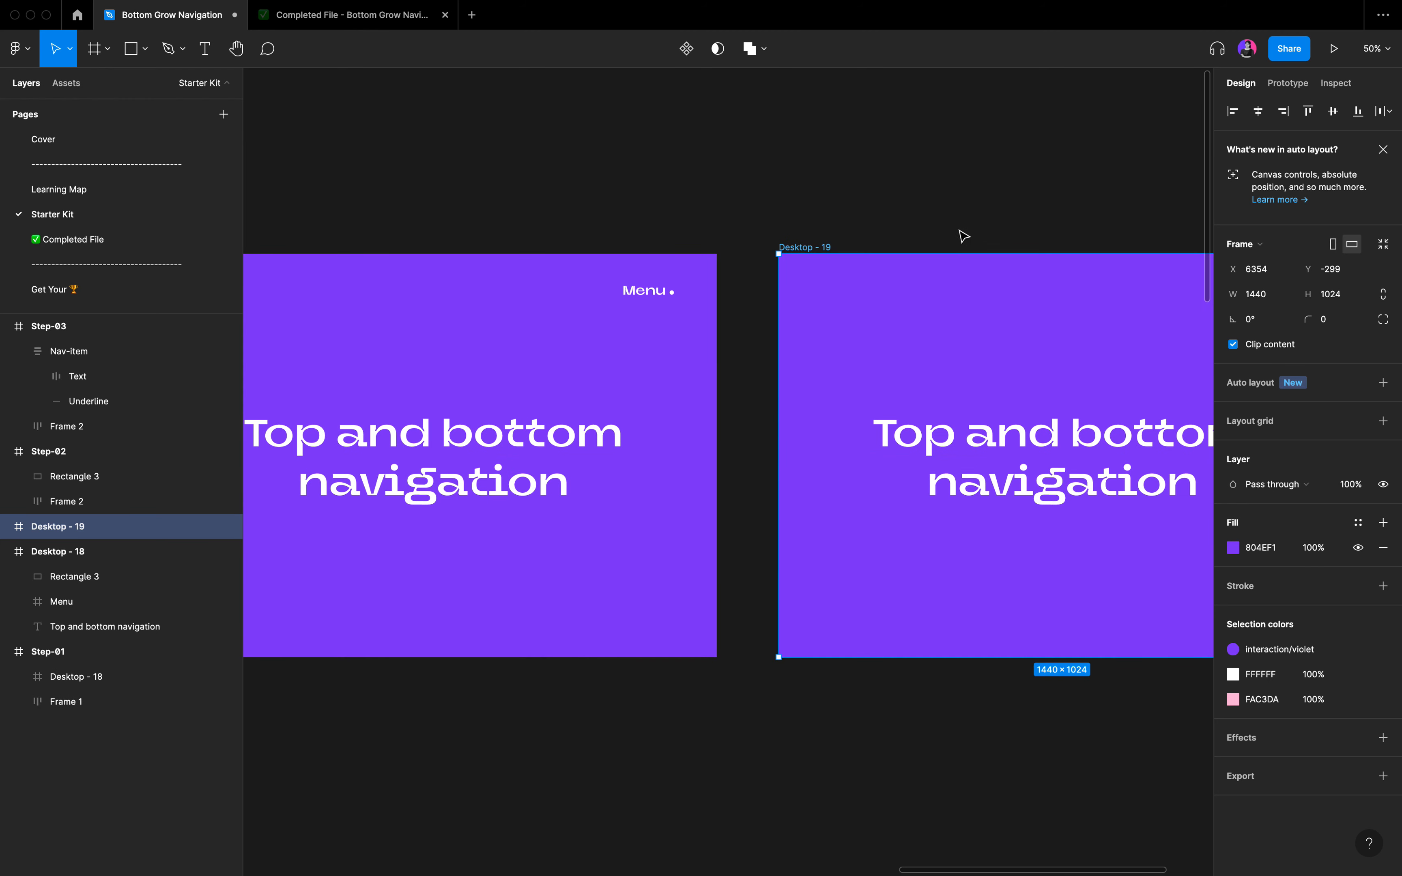
click(959, 232)
scroll(959, 232, right, 4)
scroll(959, 232, down, 1)
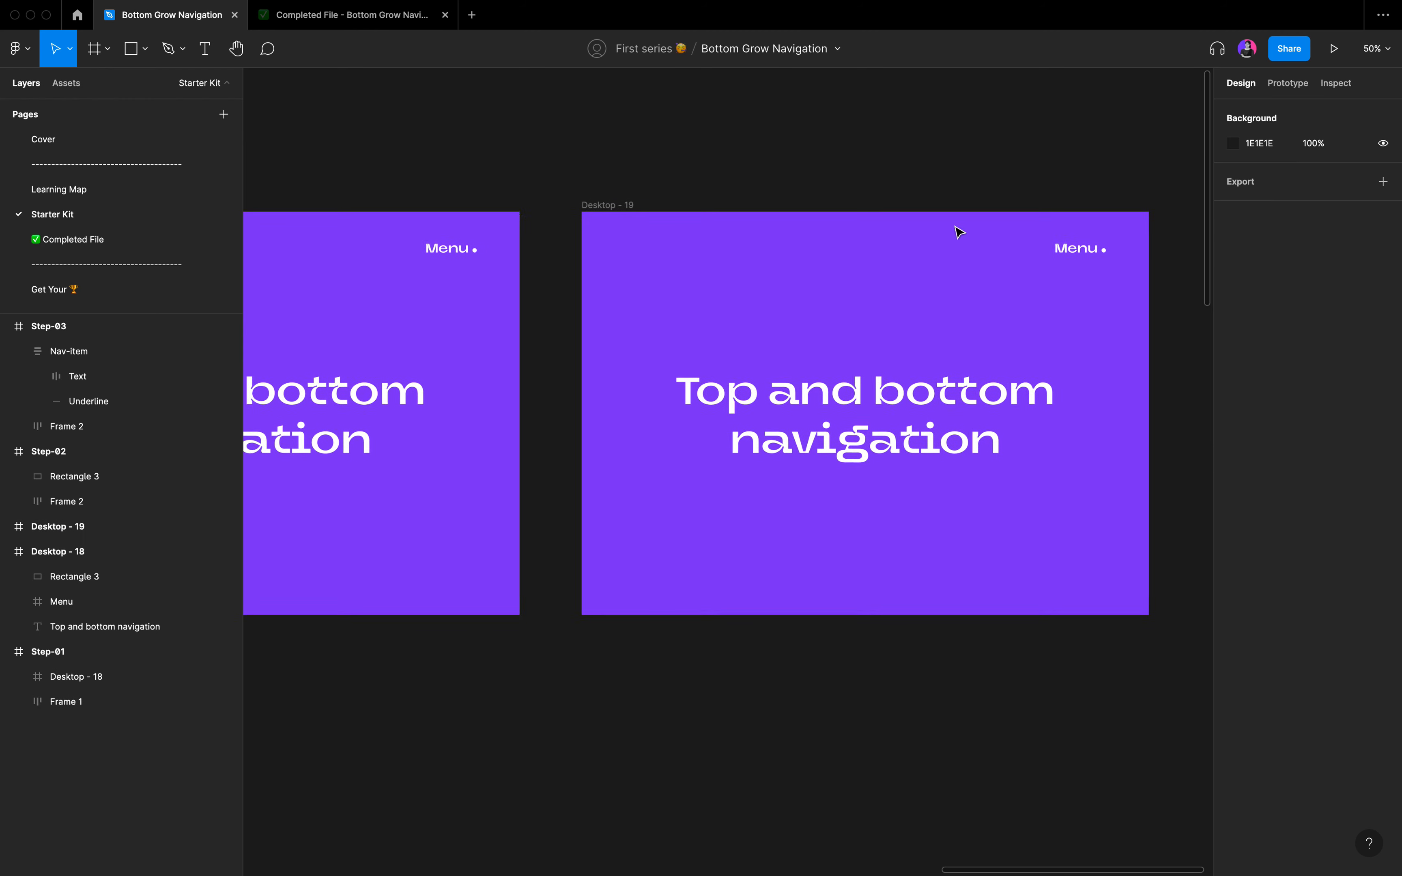
Align Rectangle 3 in the Desktop - 19 frame to the frame's top edge so it covers the whole frame.
click(597, 197)
click(6, 526)
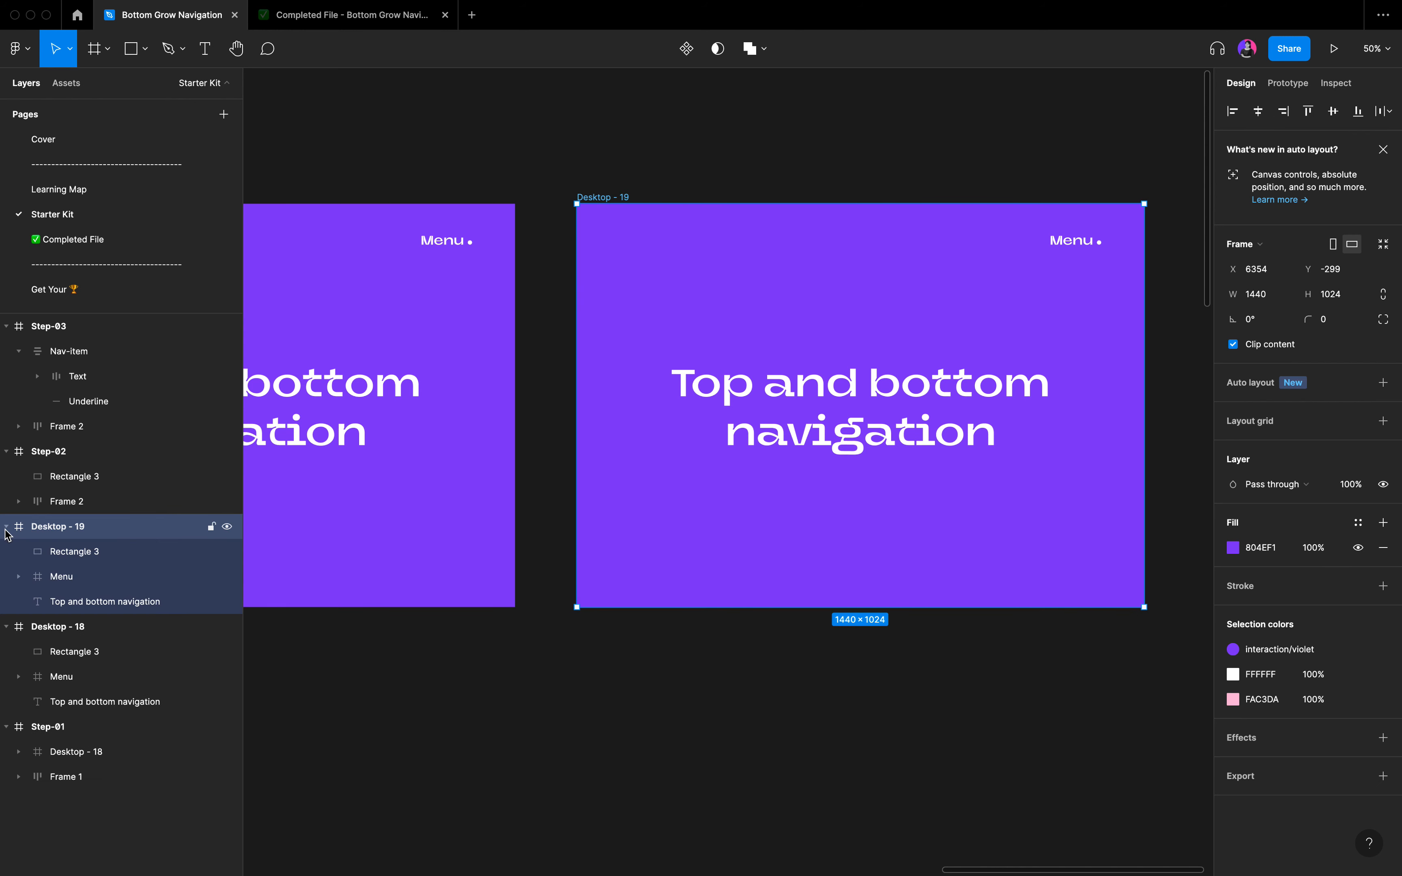
click(72, 558)
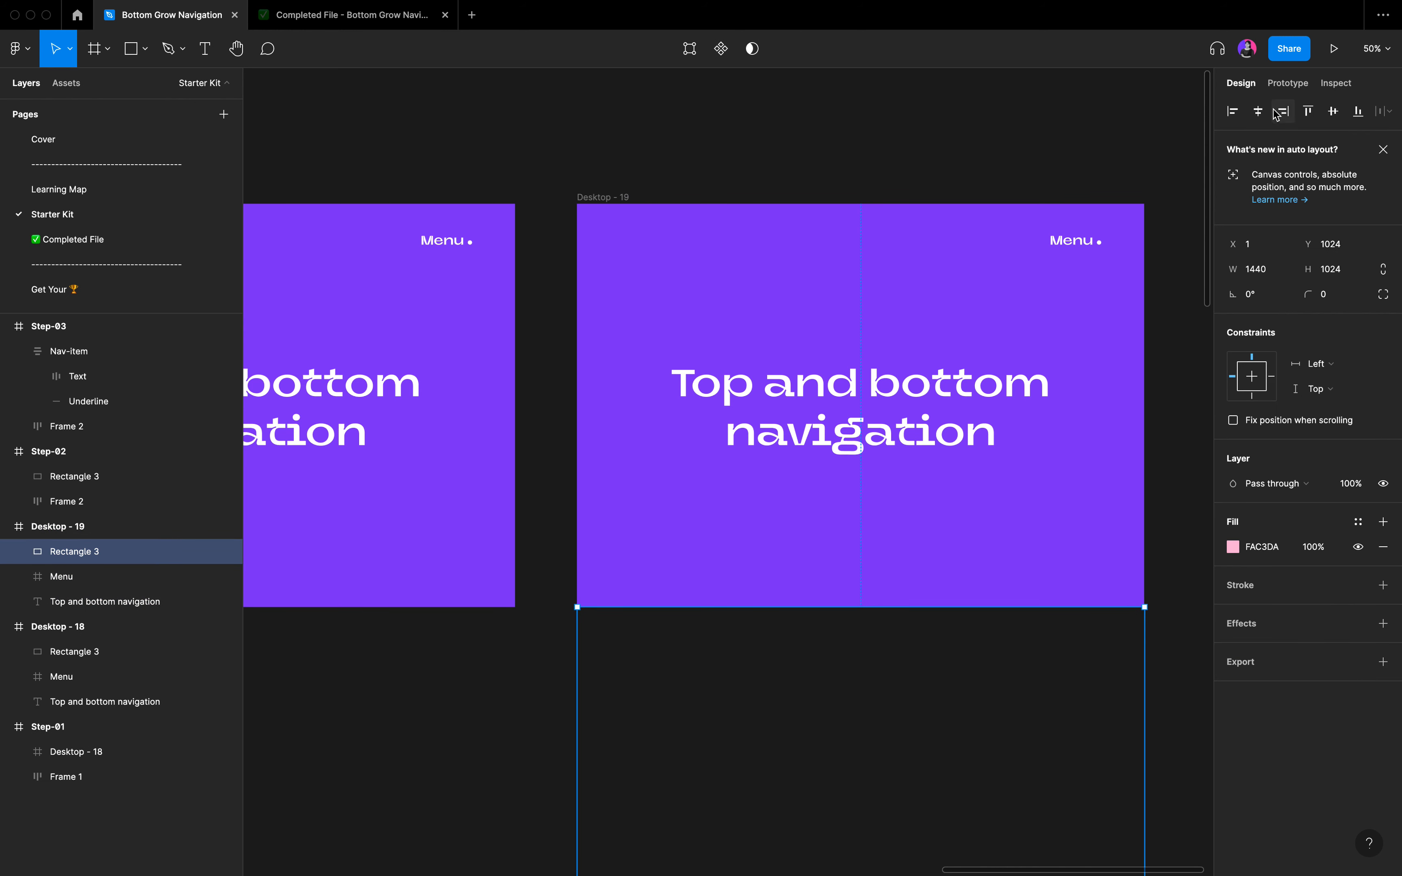
click(1309, 112)
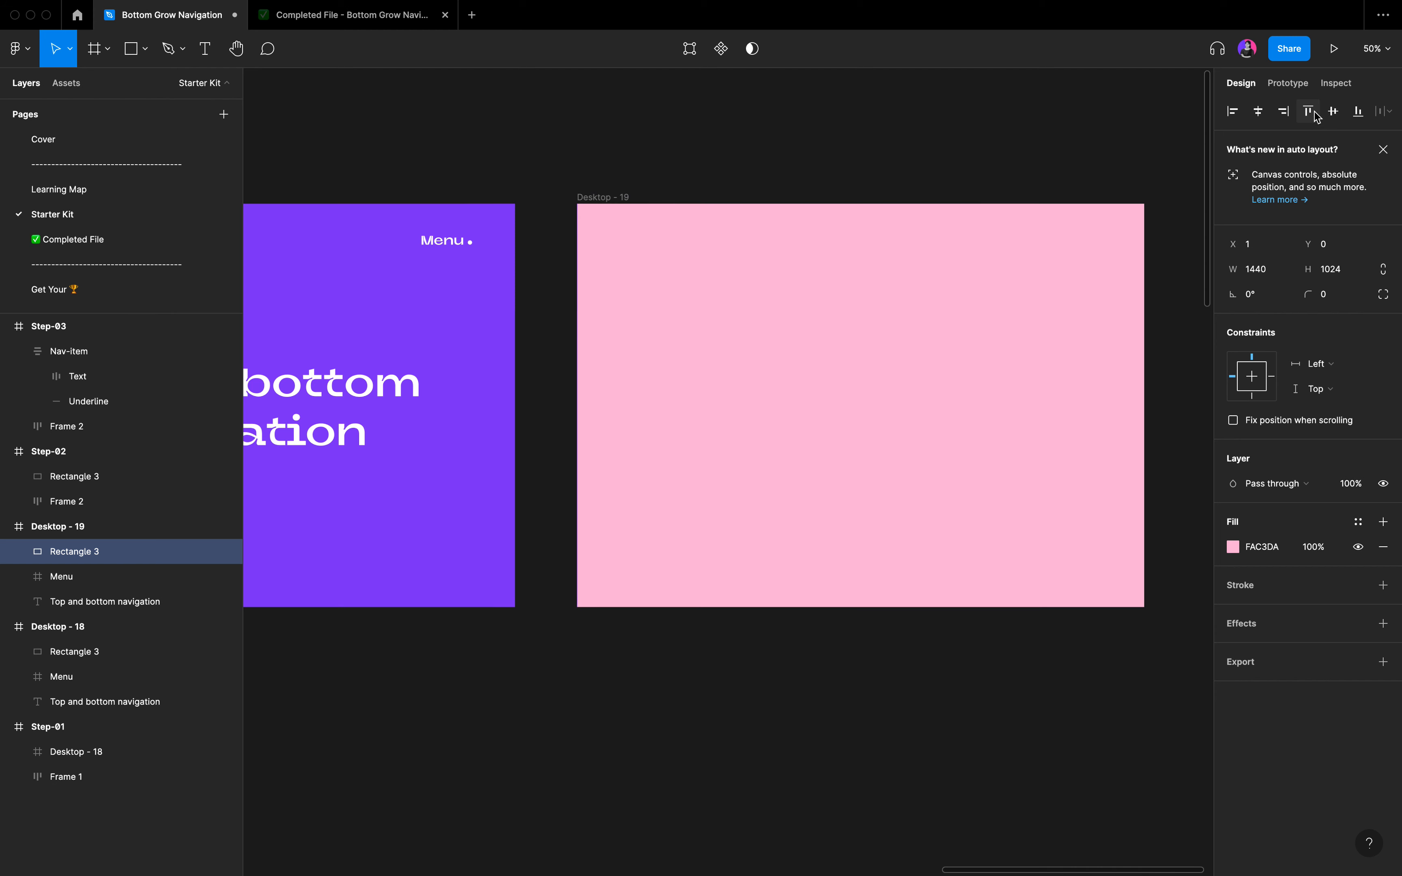
click(706, 139)
scroll(705, 139, left, 2)
Replay the menu in the completed prototype to examine how its label stays above the pink overlay.
click(301, 14)
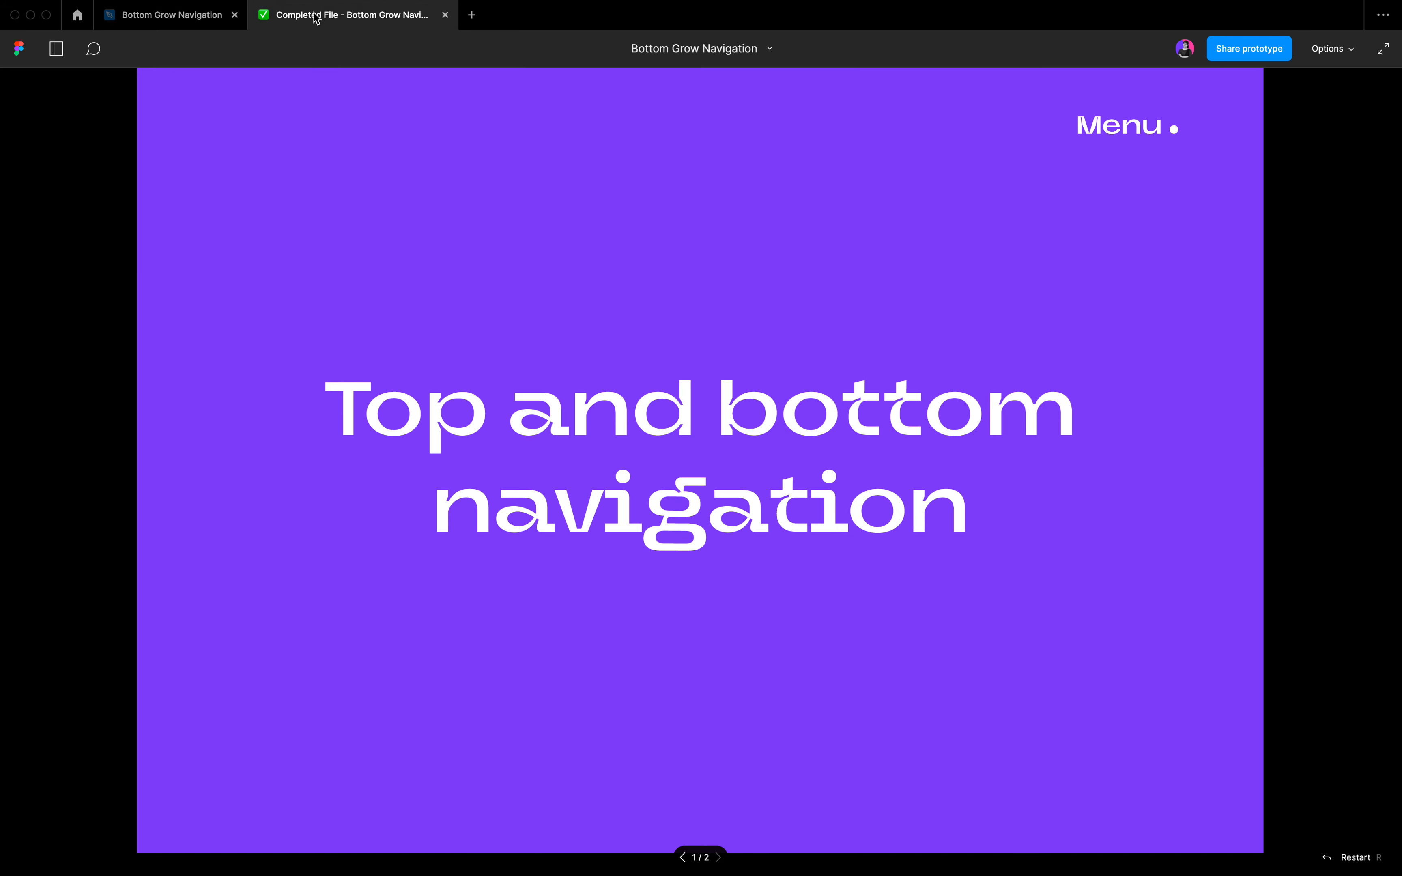
click(1092, 139)
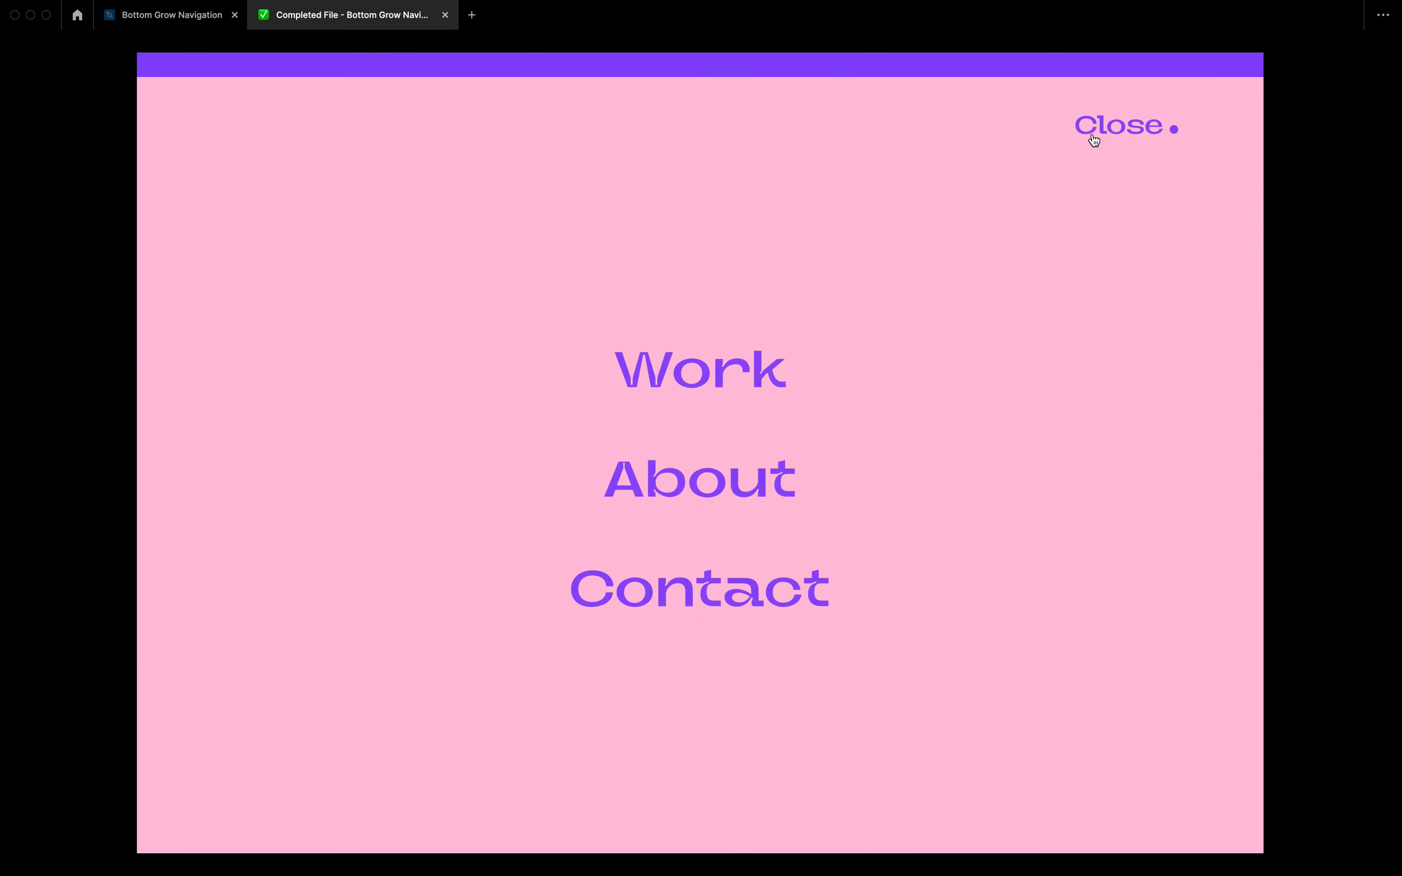
click(1092, 139)
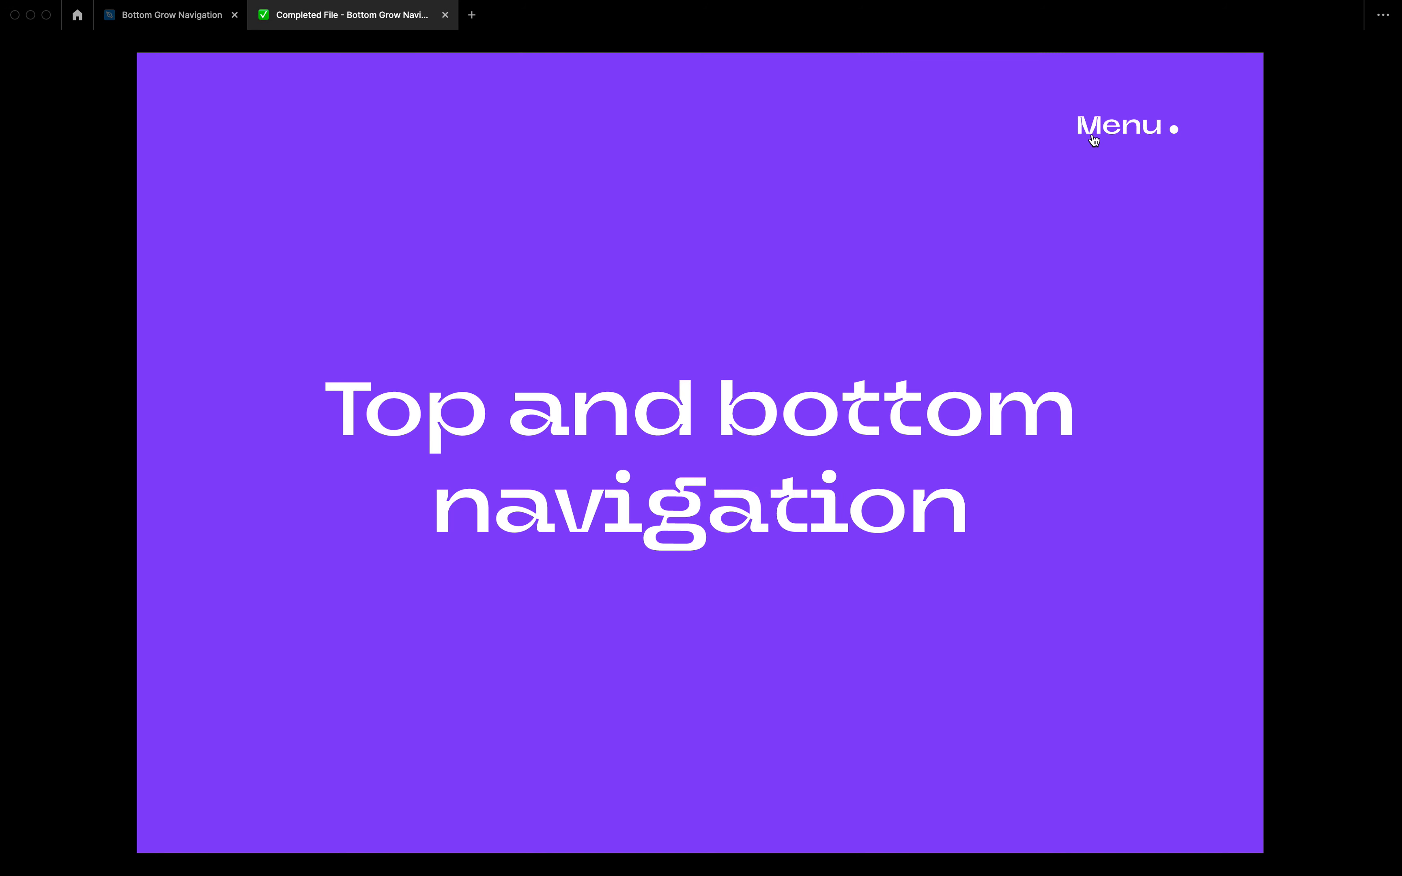
Return to the Bottom Grow Navigation file and move the Menu layer above Rectangle 3 in the standalone Desktop - 18 frame.
click(133, 12)
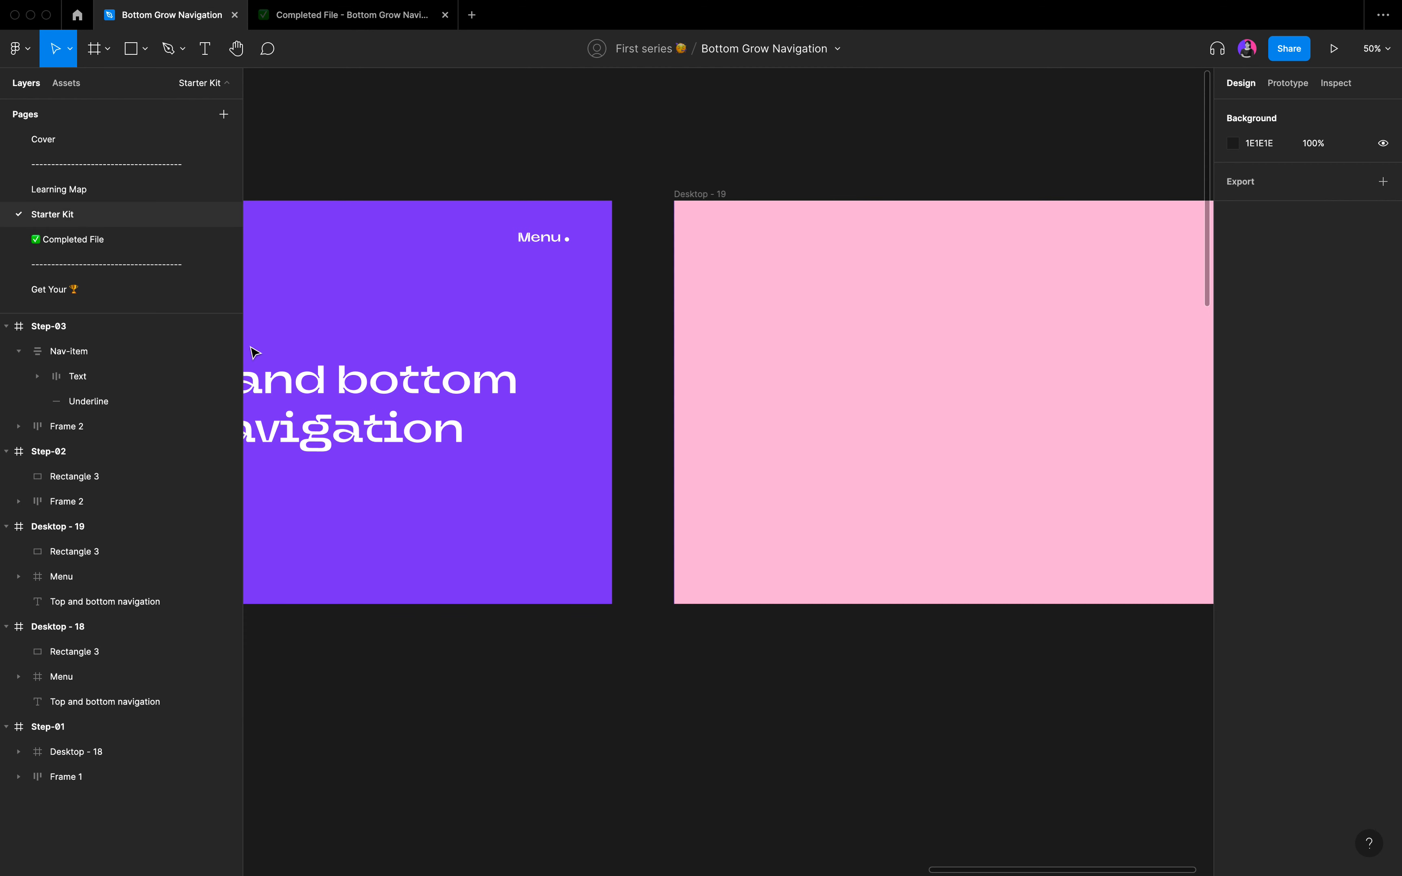
scroll(628, 306, left, 5)
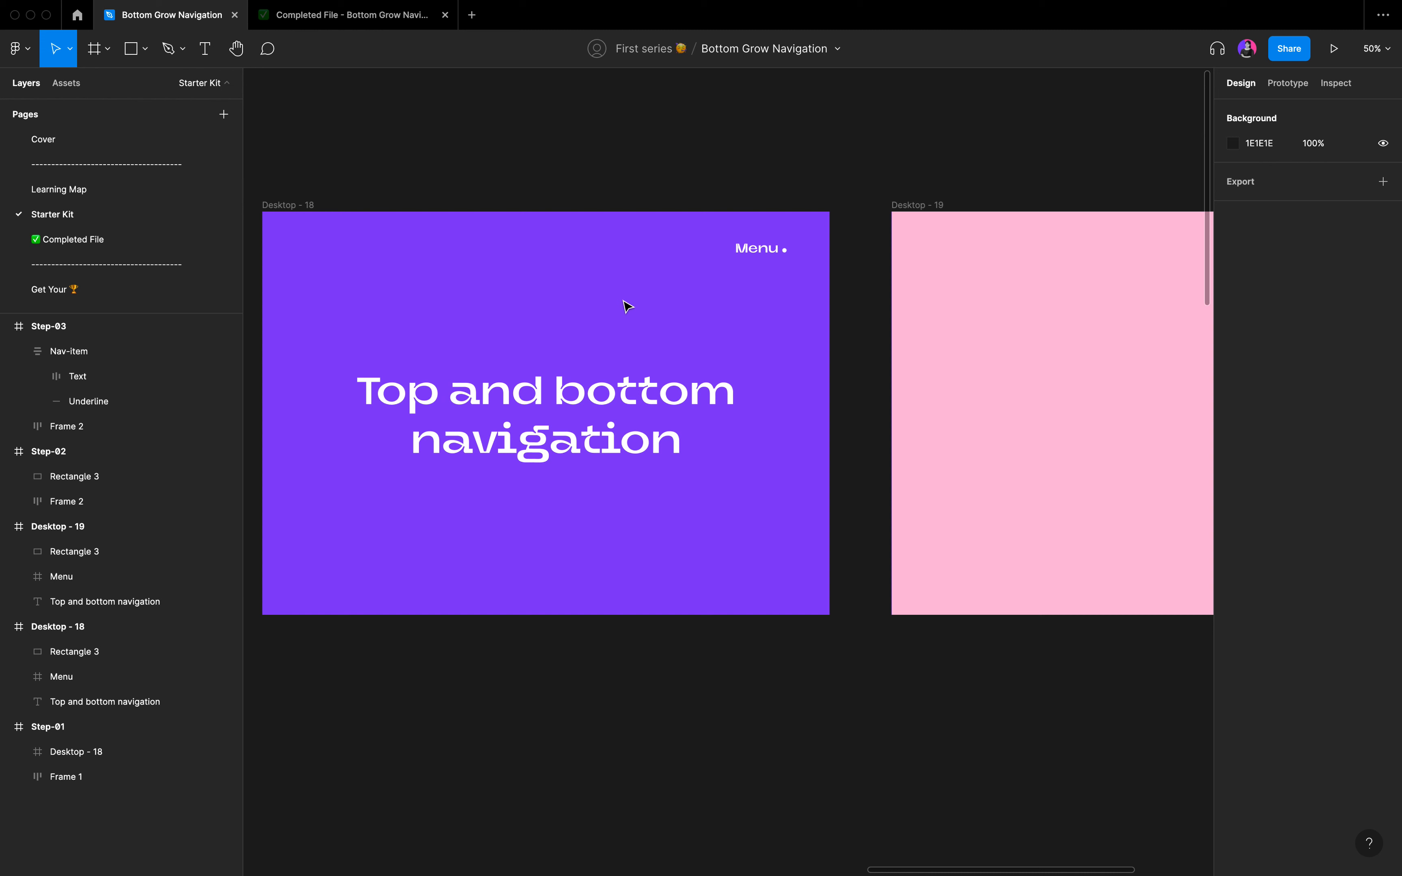
click(758, 248)
drag(74, 694, 82, 652)
scroll(435, 697, right, 5)
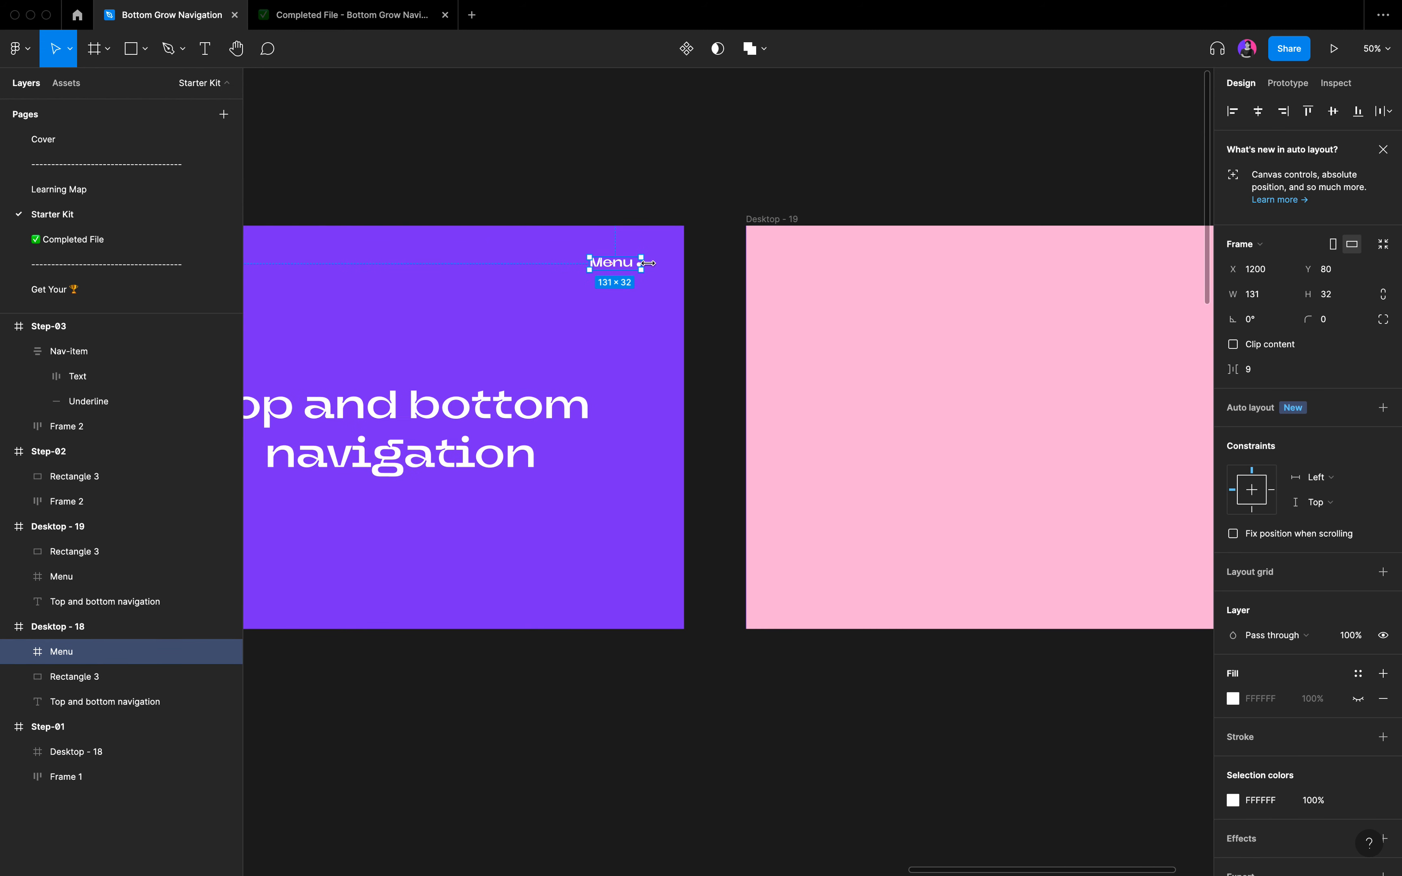
Move the Menu layer above Rectangle 3 in the Desktop - 19 frame.
click(761, 221)
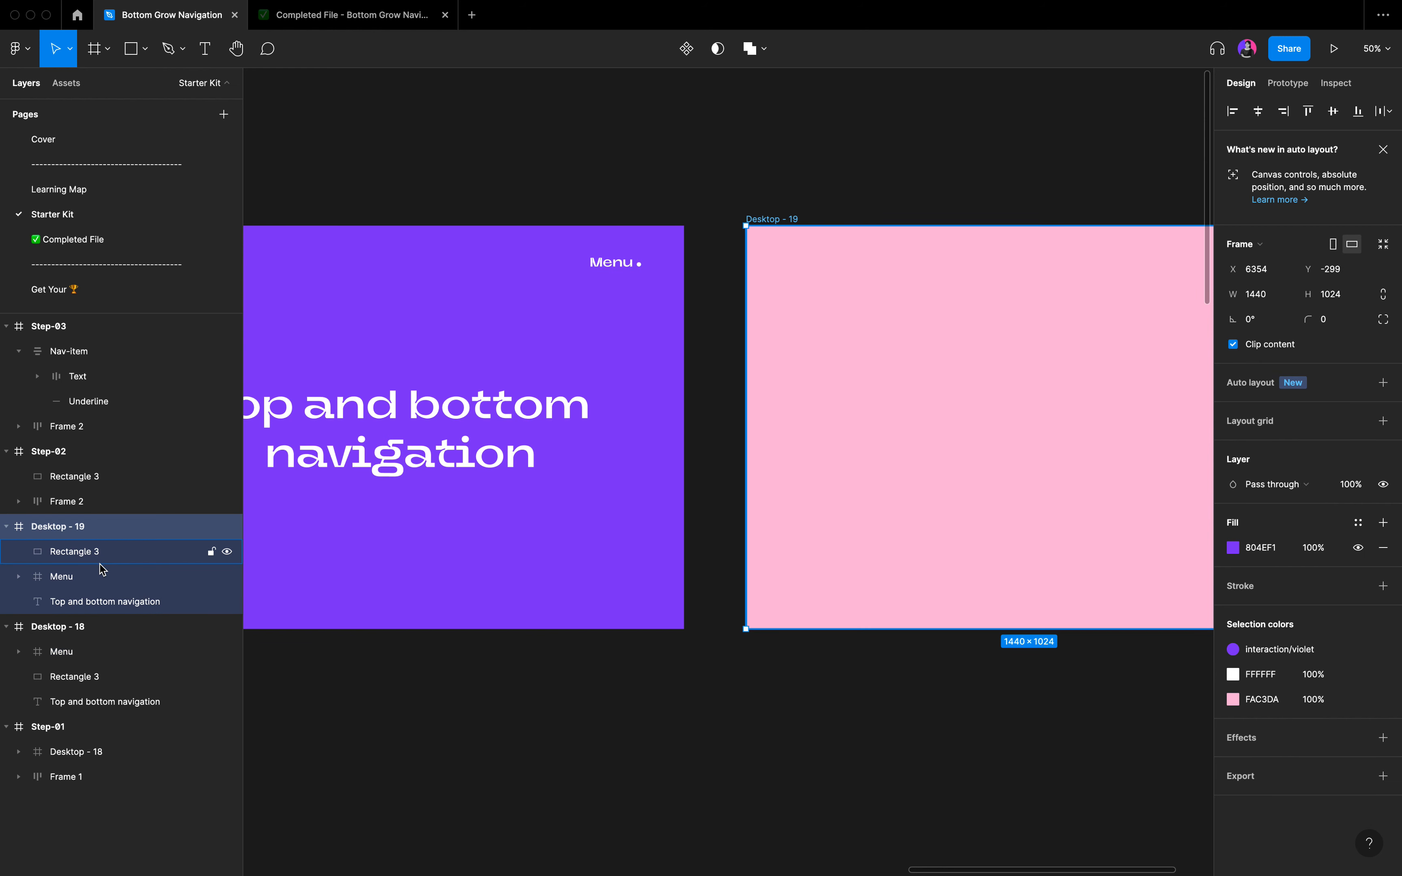
click(103, 577)
drag(103, 576, 98, 545)
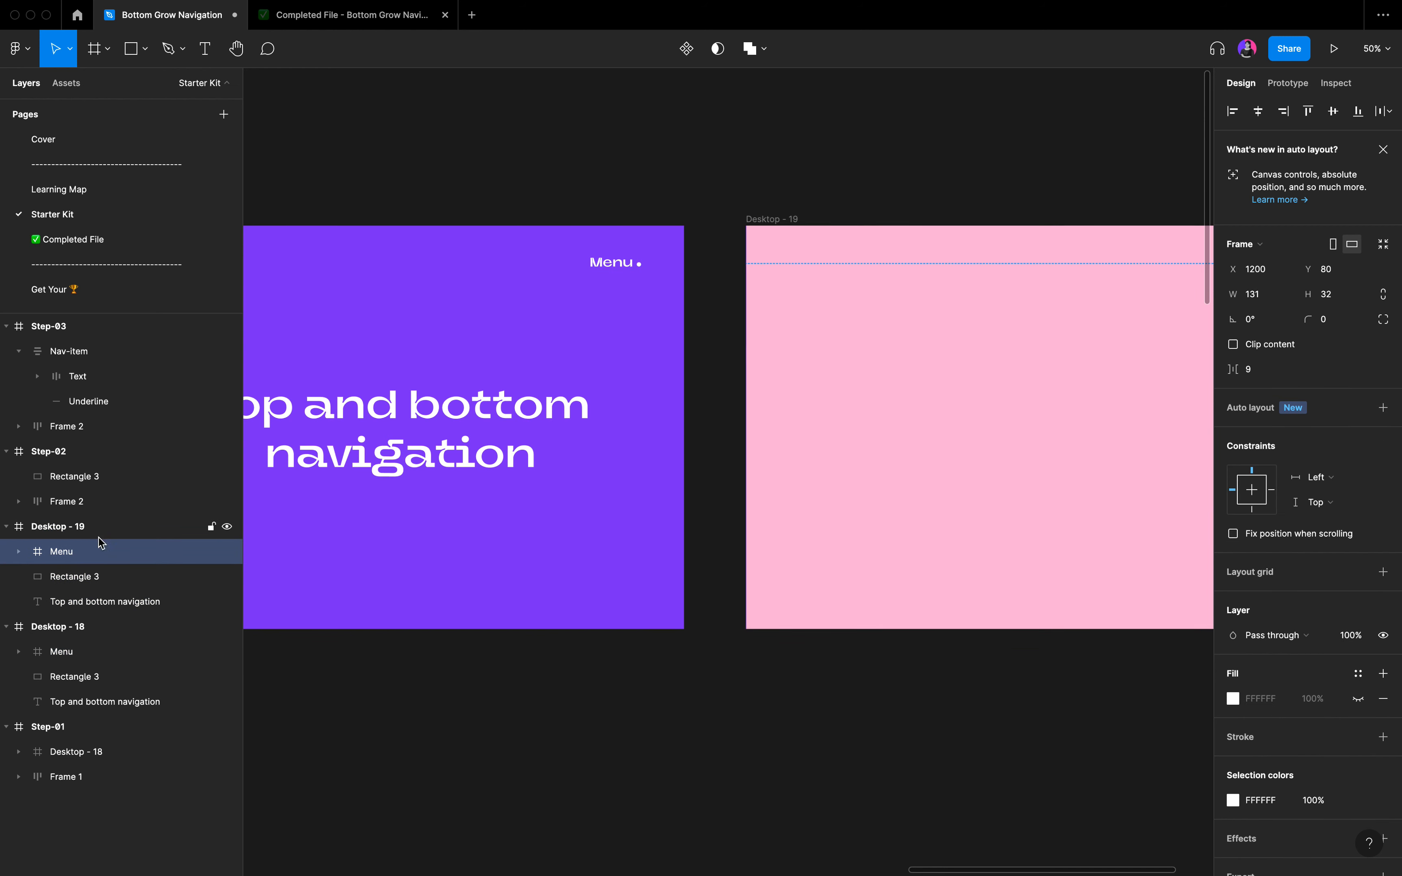
click(721, 704)
Change the Menu label's text in the Desktop - 19 frame to "Close".
scroll(724, 708, right, 3)
scroll(724, 708, right, 3)
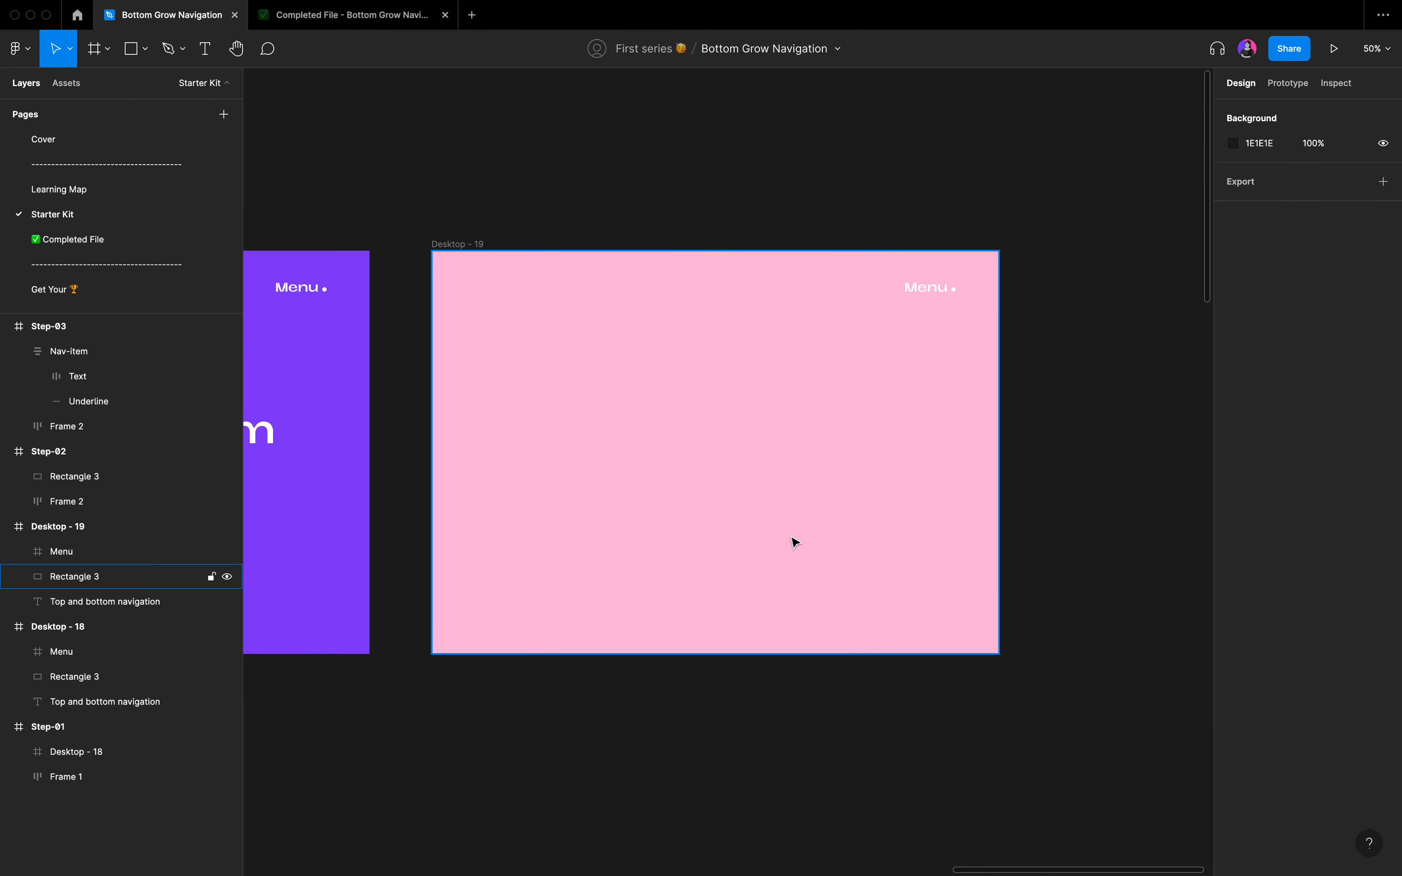
double_click(929, 299)
scroll(929, 295, up, 5)
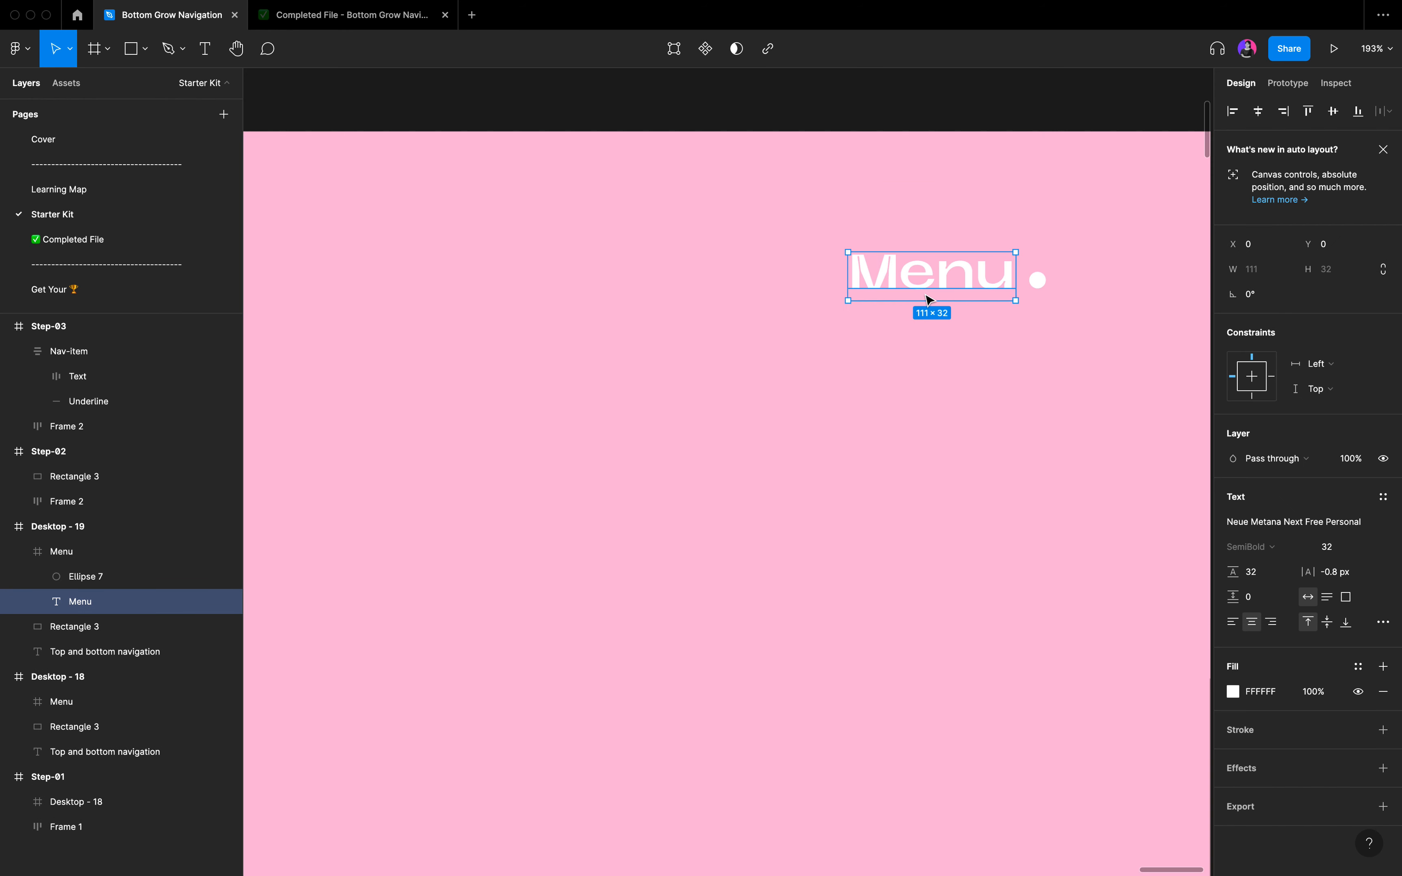
double_click(926, 293)
text(Close)
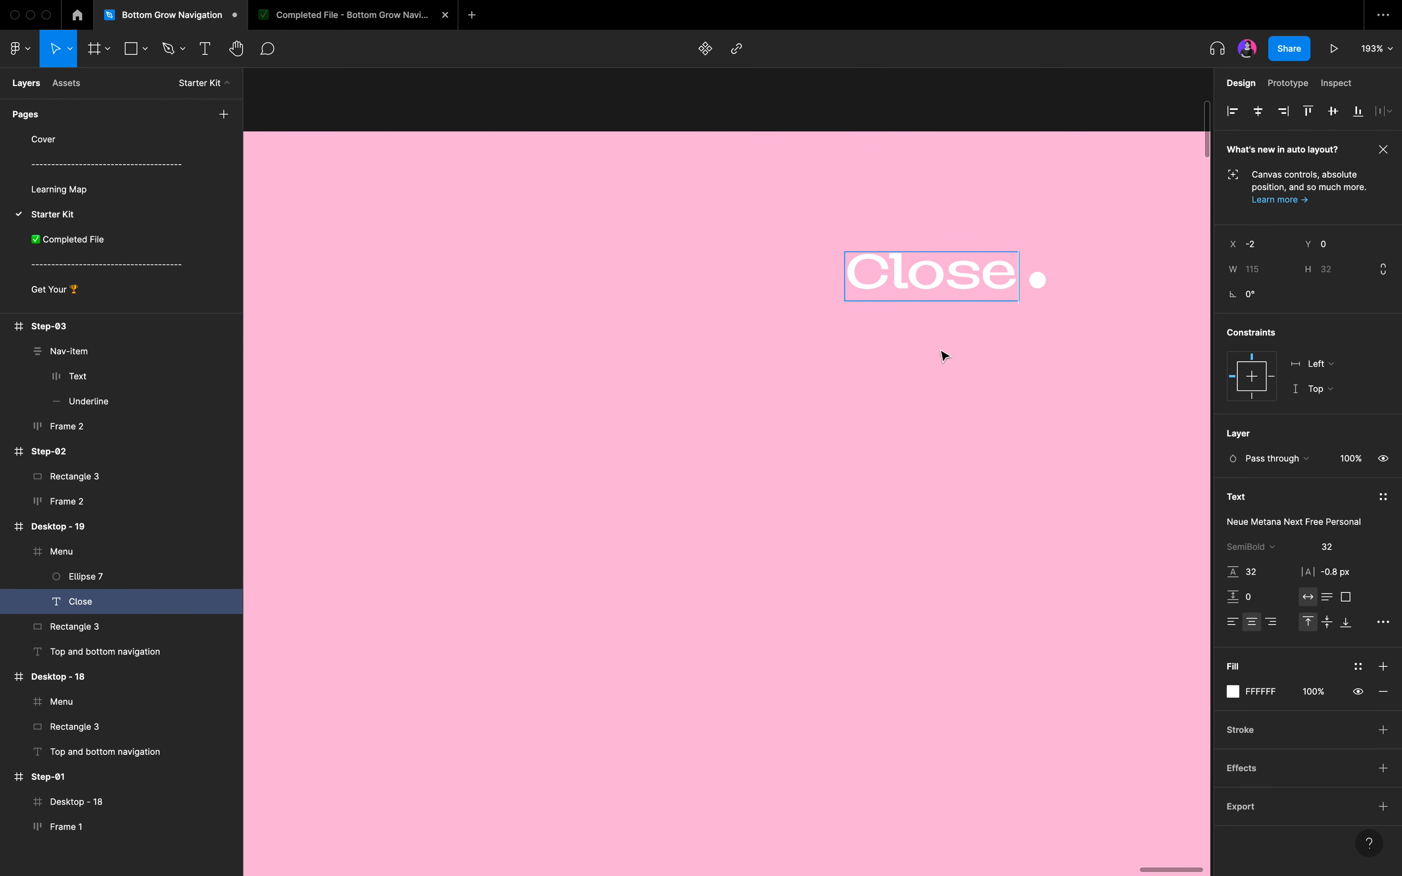
key(Escape)
Recolour the Close label and its dot in Desktop - 19 to the violet document colour 804EF1.
scroll(961, 375, down, 4)
click(961, 376)
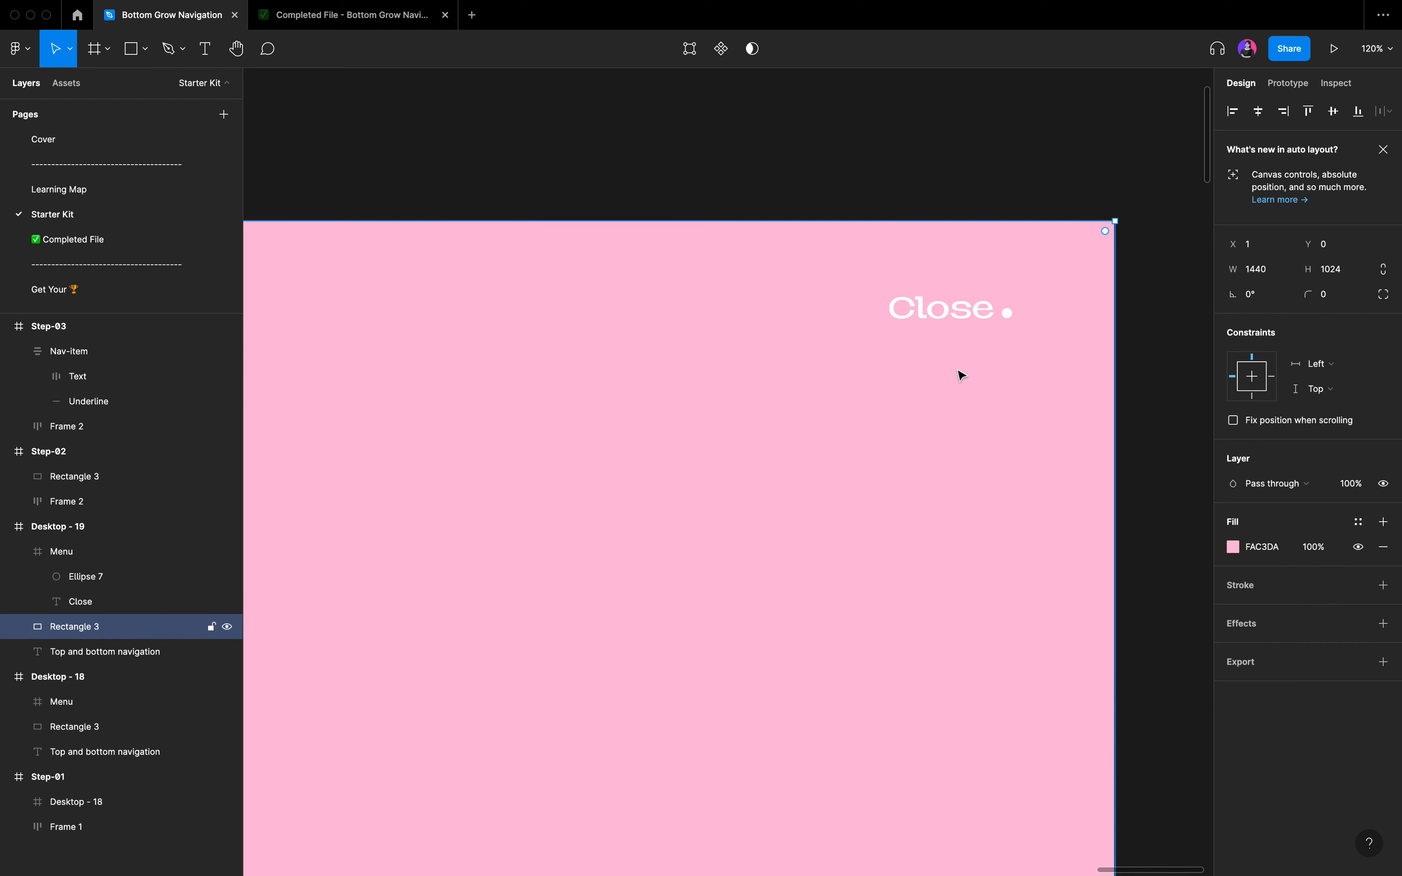
click(933, 313)
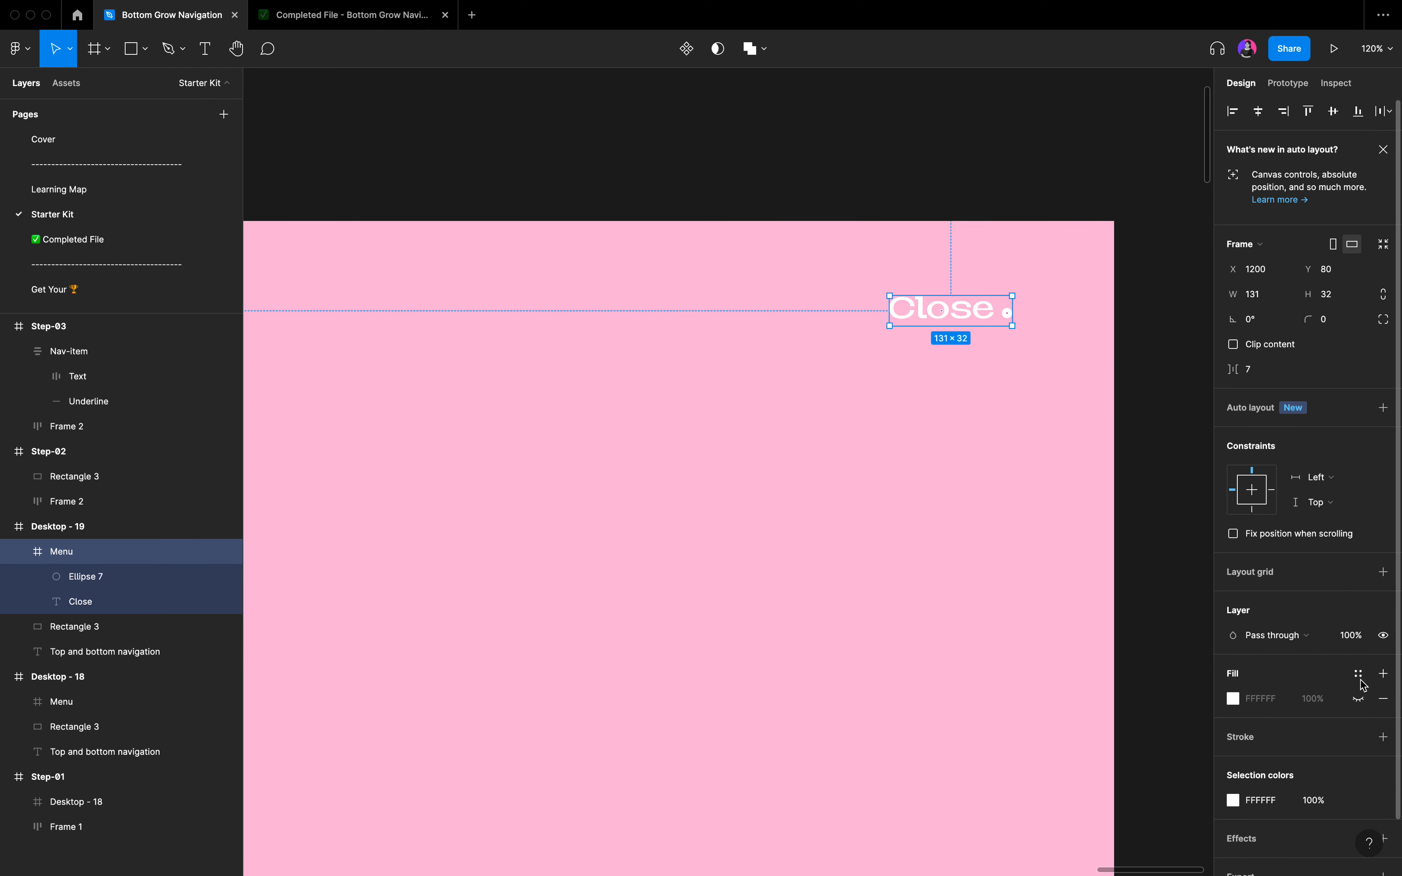
click(1234, 800)
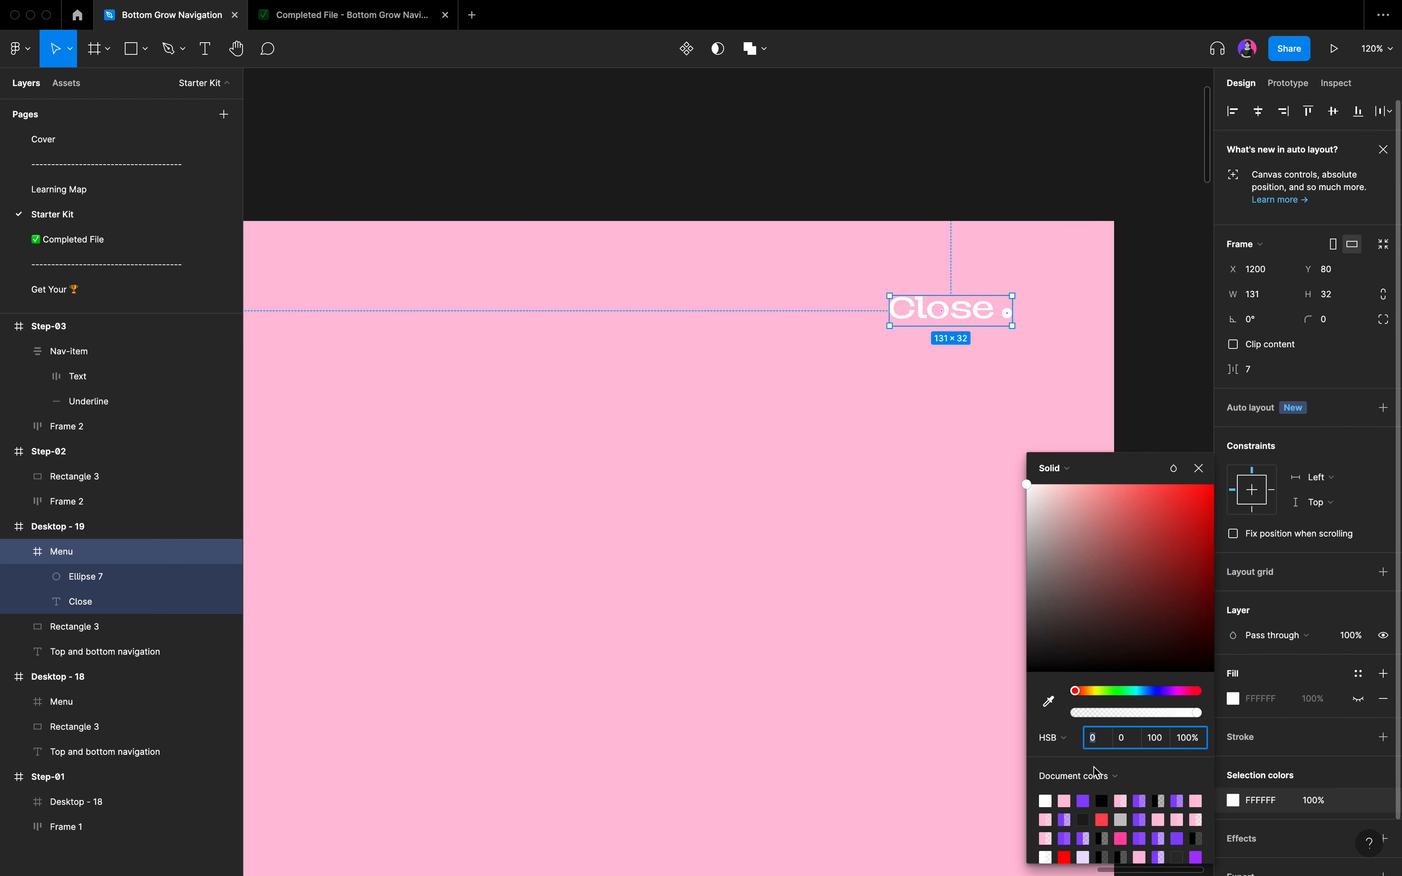
click(1082, 800)
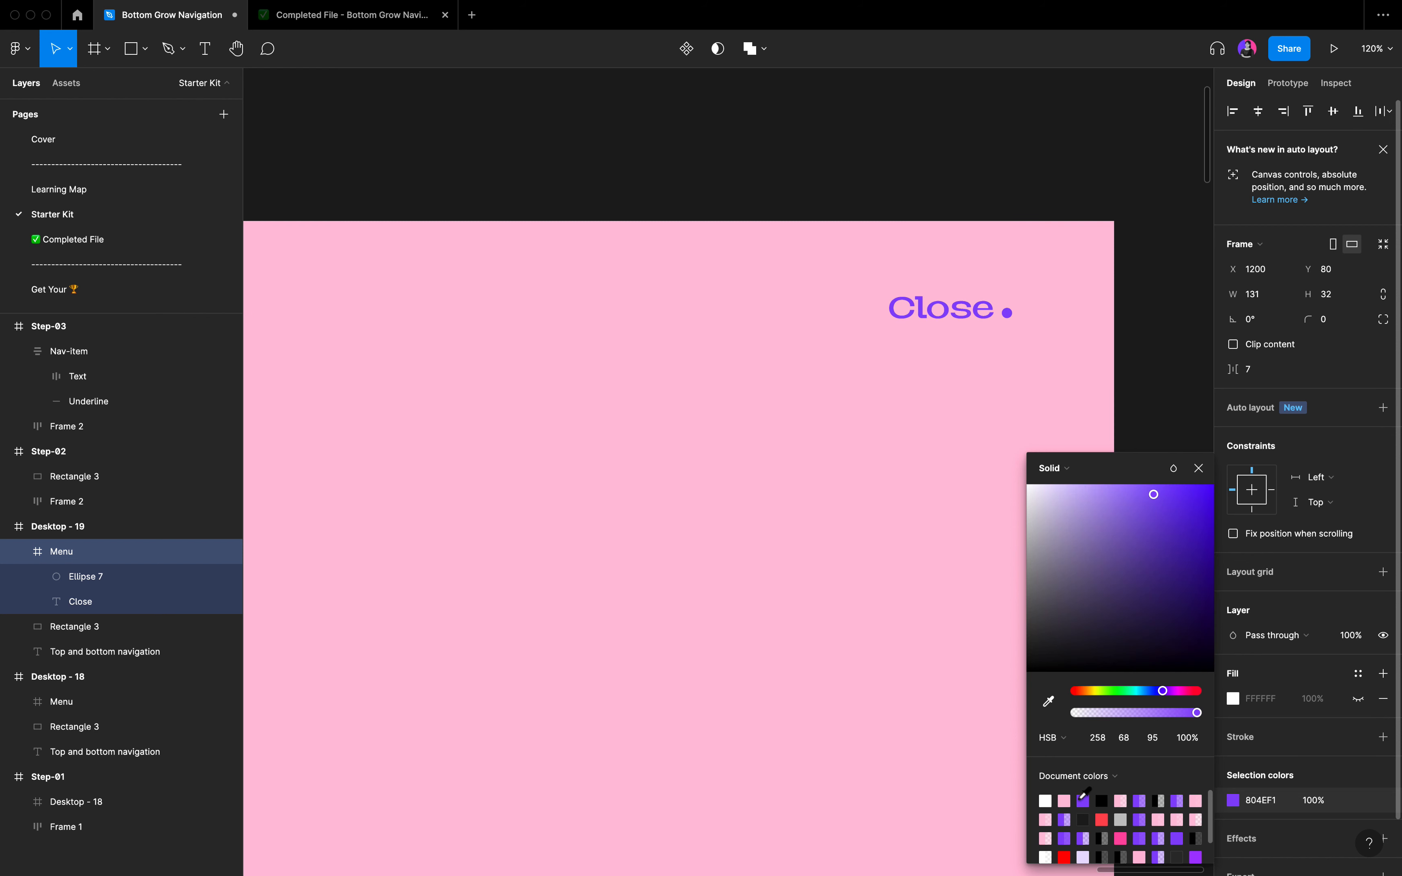
click(595, 598)
scroll(907, 601, down, 5)
scroll(910, 603, down, 3)
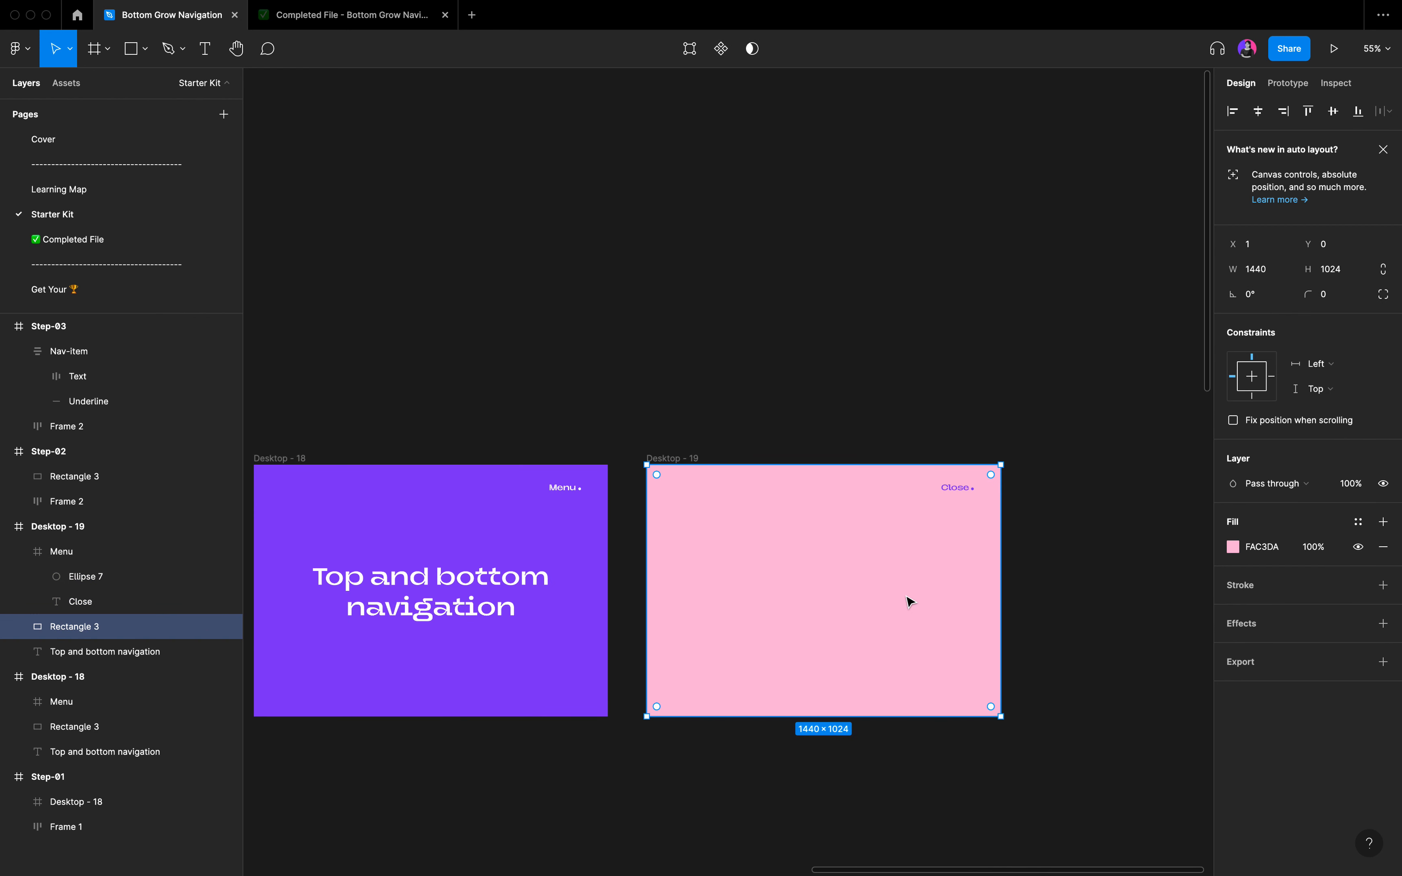
click(903, 737)
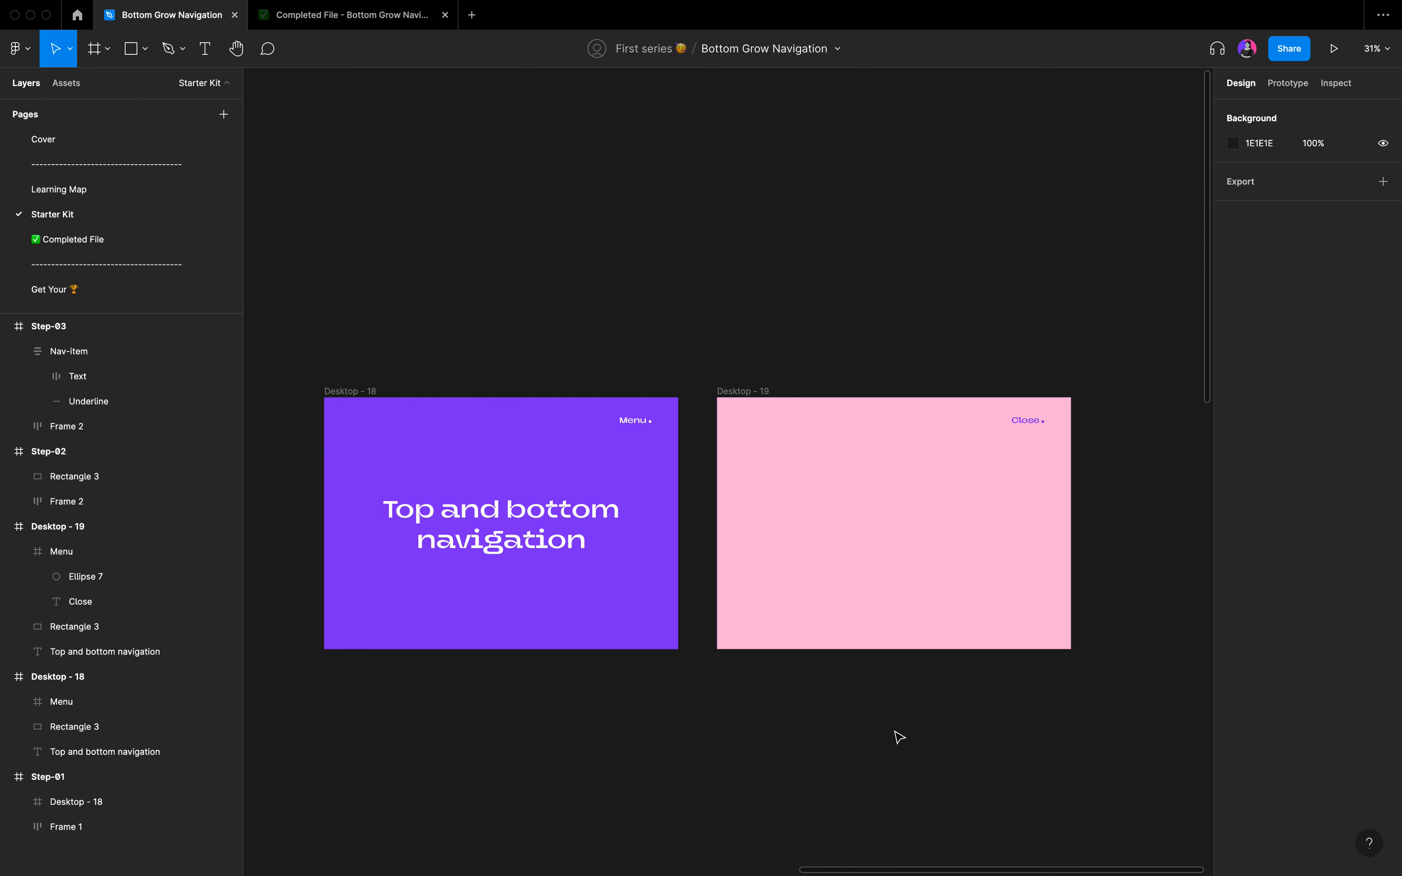
Connect the Menu label in the standalone Desktop - 18 frame to Desktop - 19 with an on-click Navigate to interaction using Smart animate.
key(shift+e)
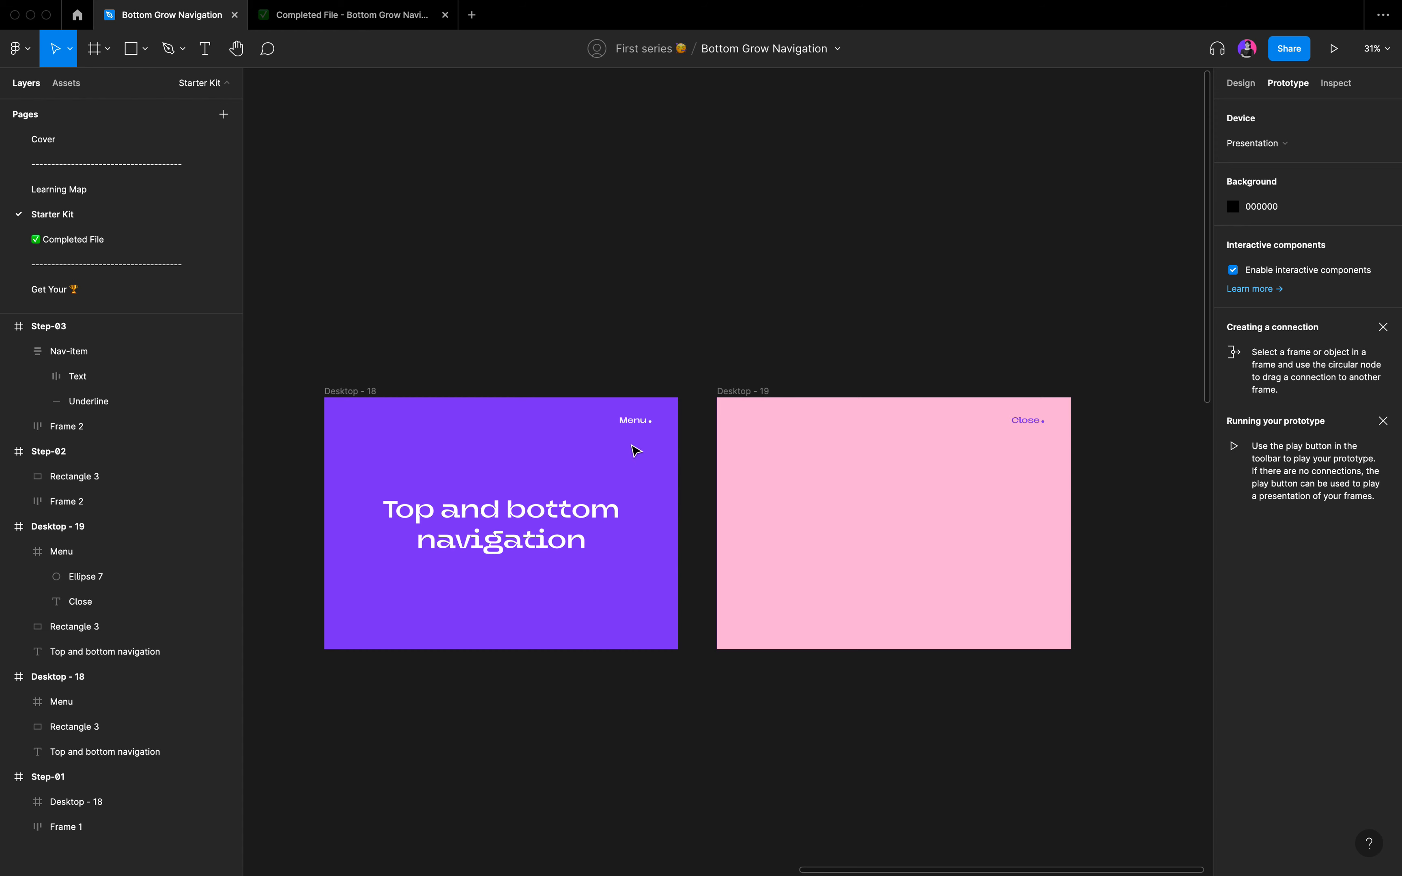
scroll(636, 451, up, 5)
click(632, 424)
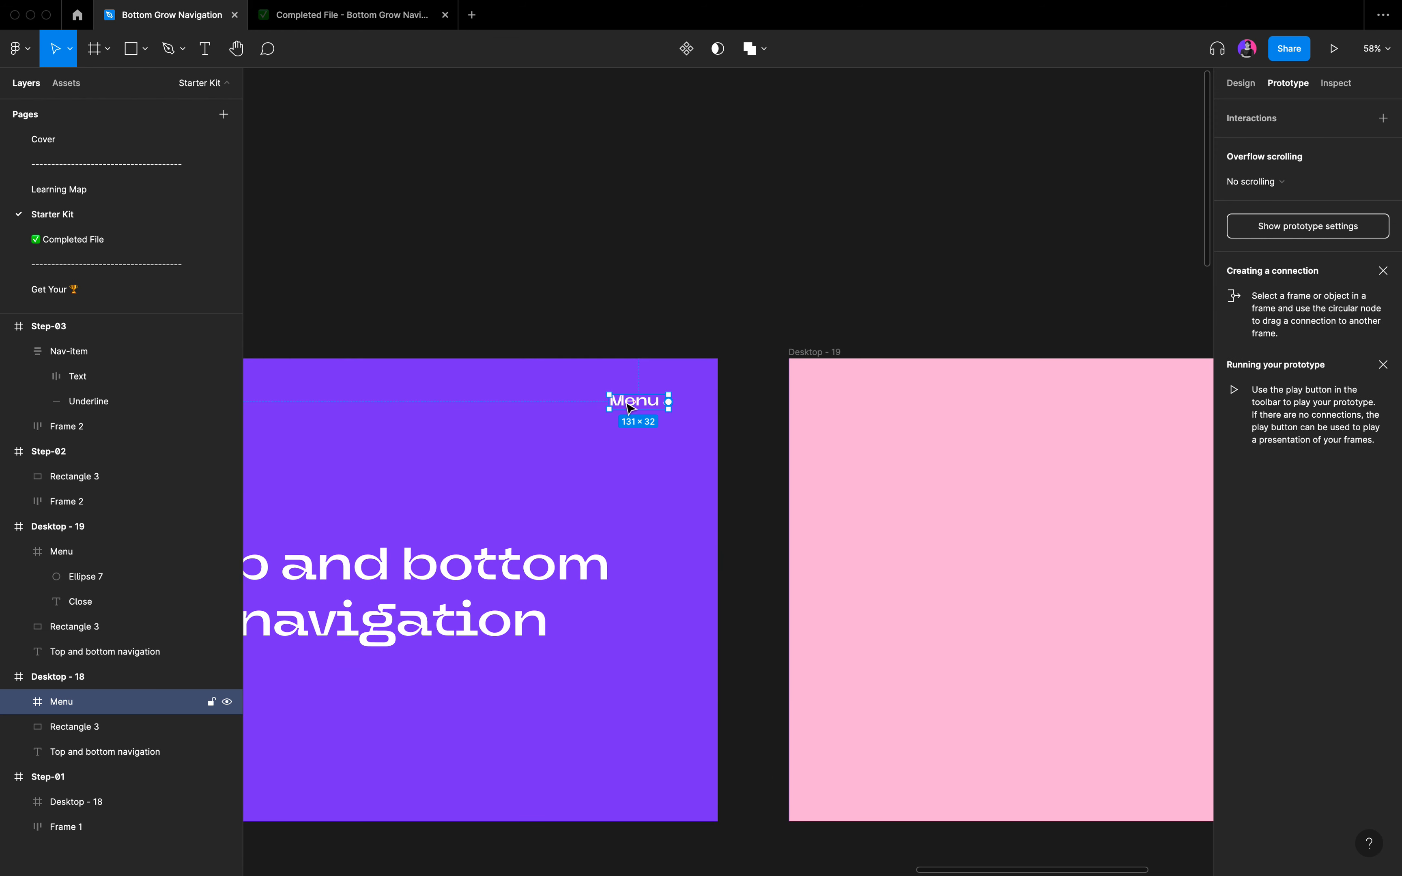
drag(669, 402, 885, 616)
scroll(885, 616, right, 3)
scroll(885, 616, down, 2)
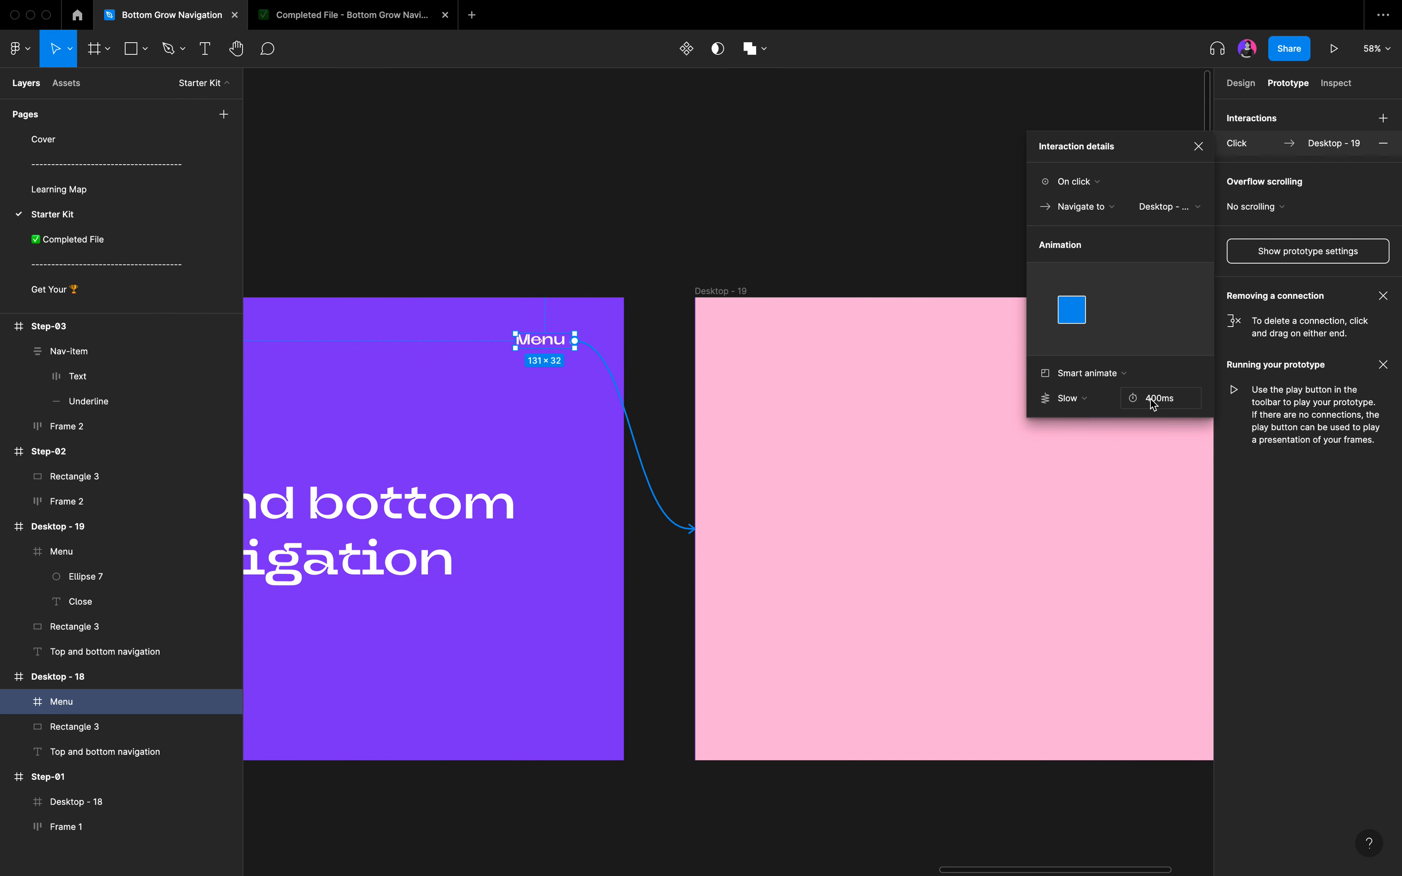
Set the duration of the Menu label's Smart animate transition to 600 ms.
click(1160, 410)
text(600)
key(Return)
click(1198, 146)
scroll(804, 378, down, 3)
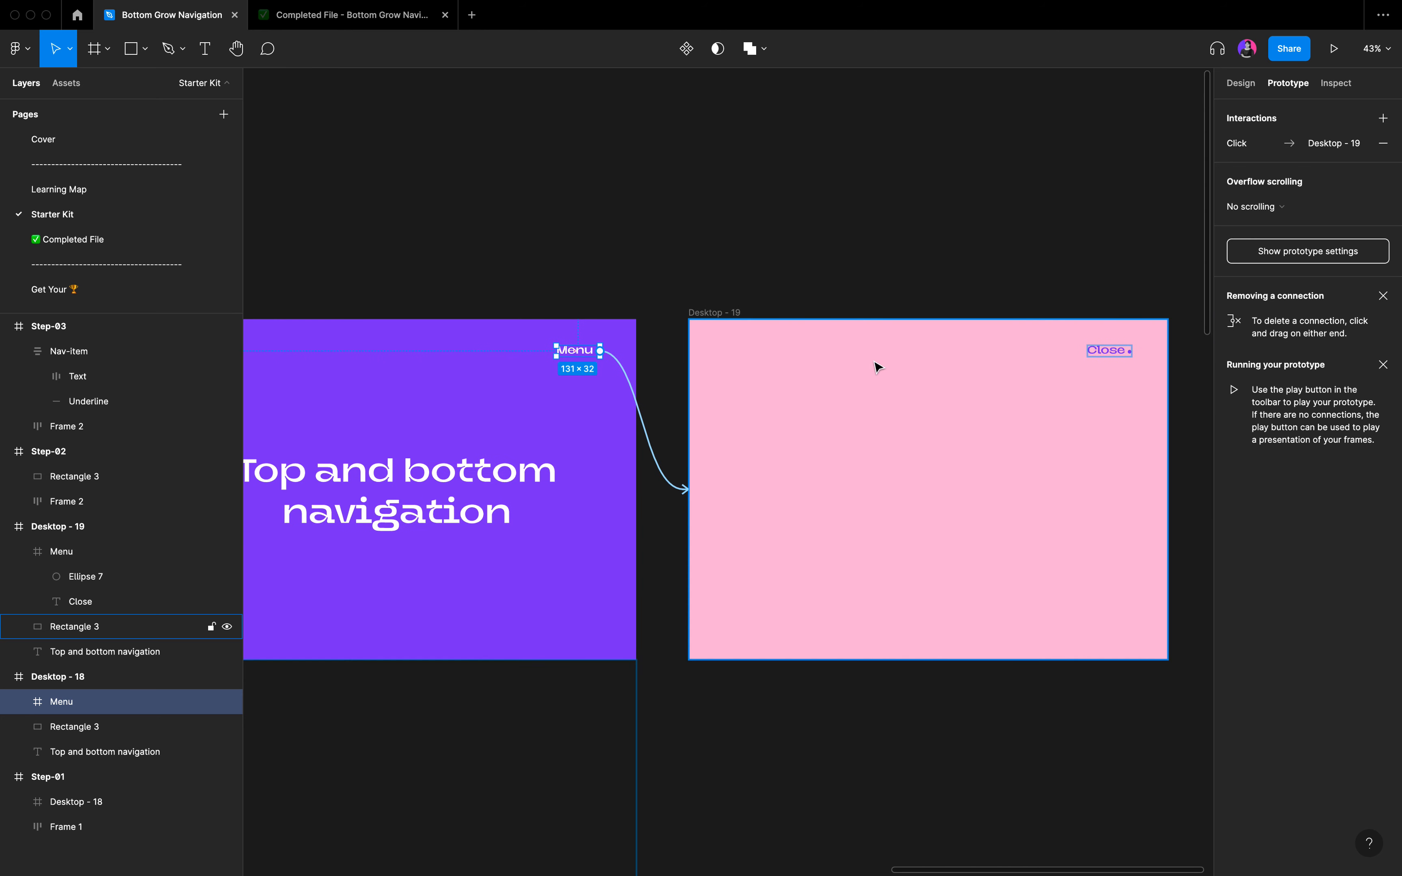
Connect the Close label in Desktop - 19 back to the standalone Desktop - 18 frame on click, with Smart animate, Slow, 600 ms.
click(1111, 351)
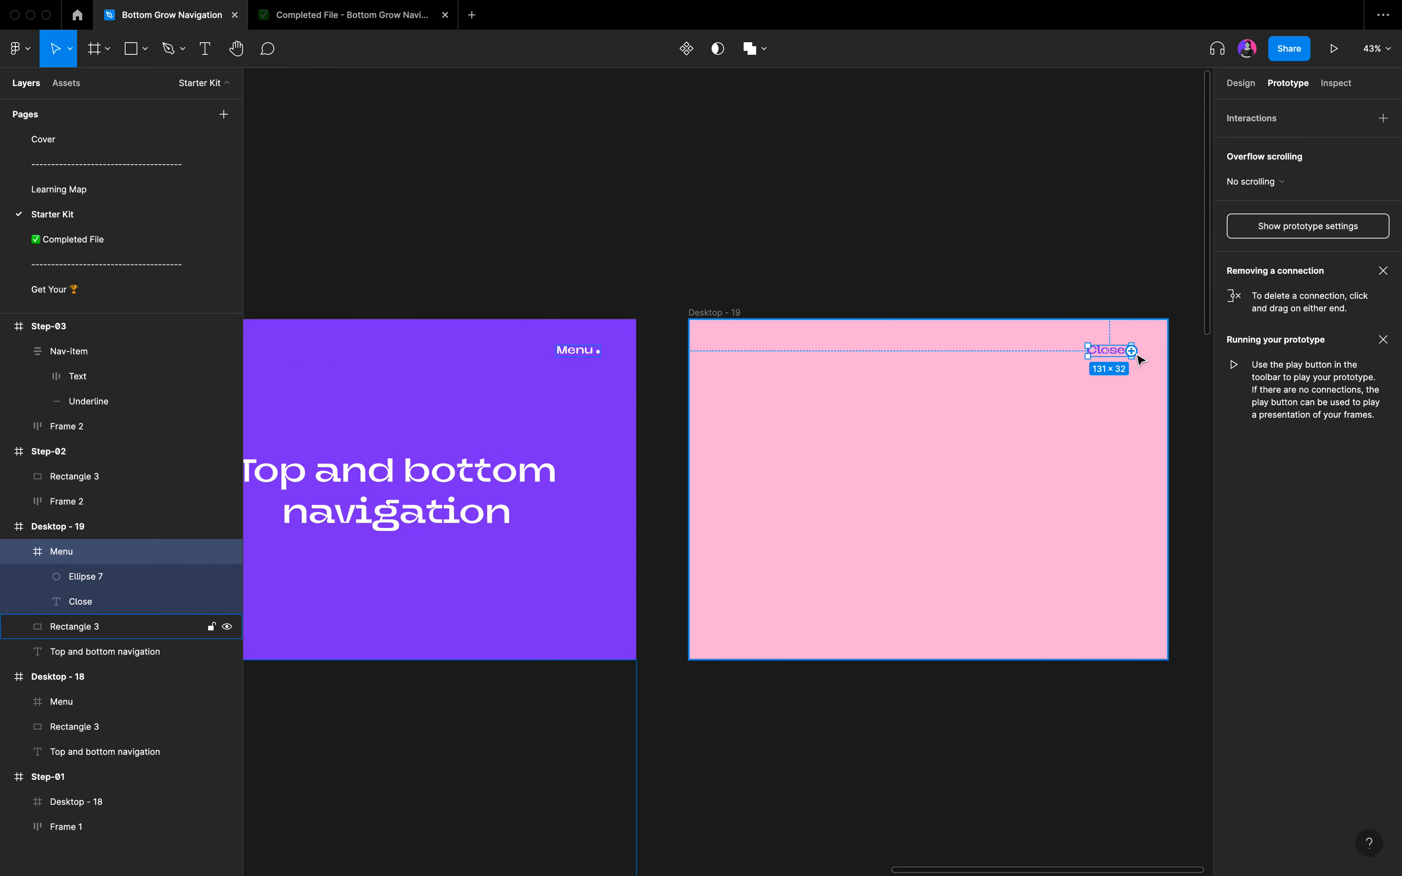
drag(1133, 351, 546, 582)
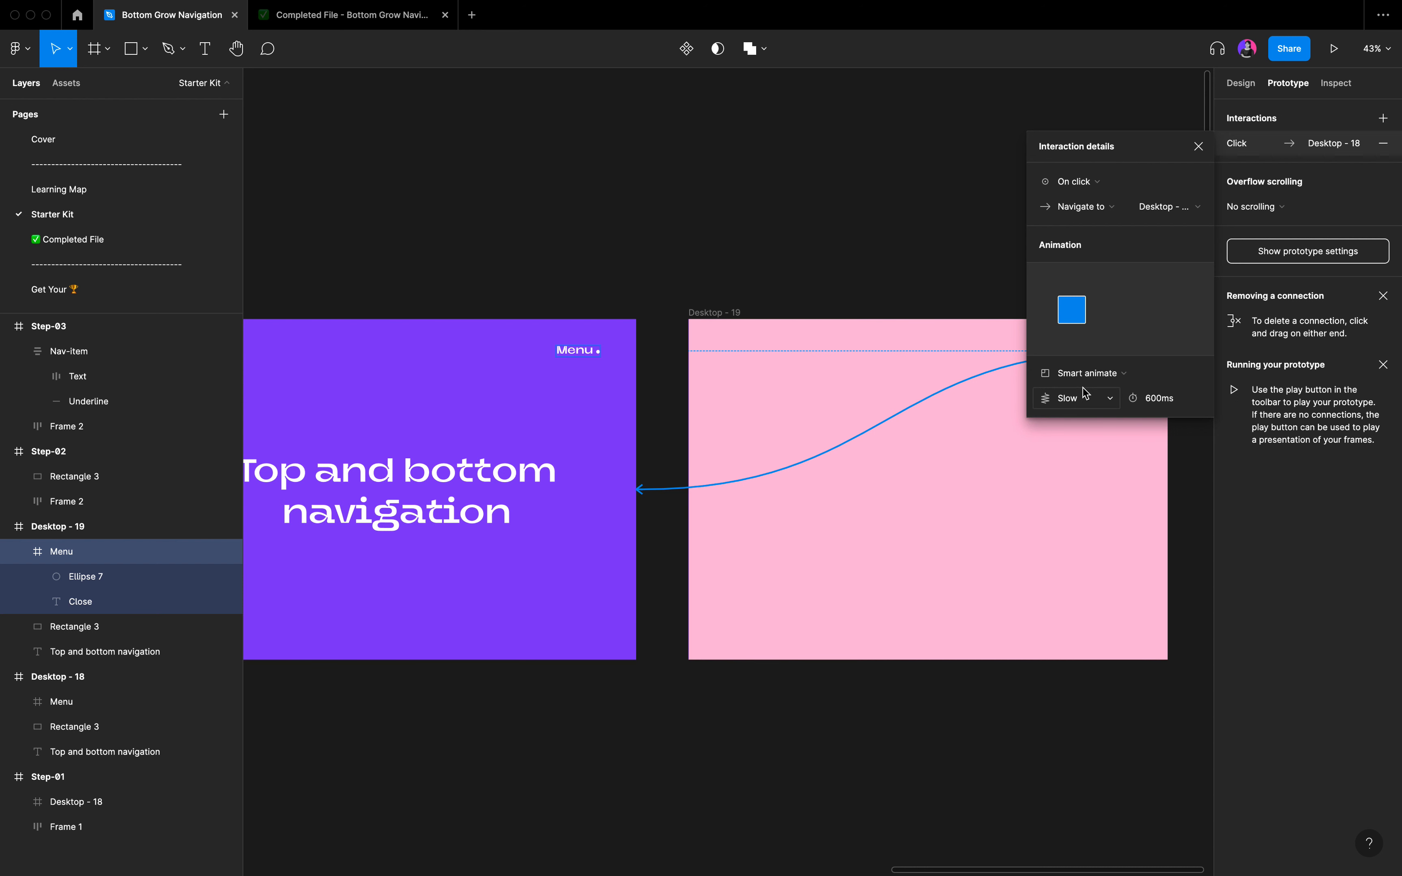
click(1198, 146)
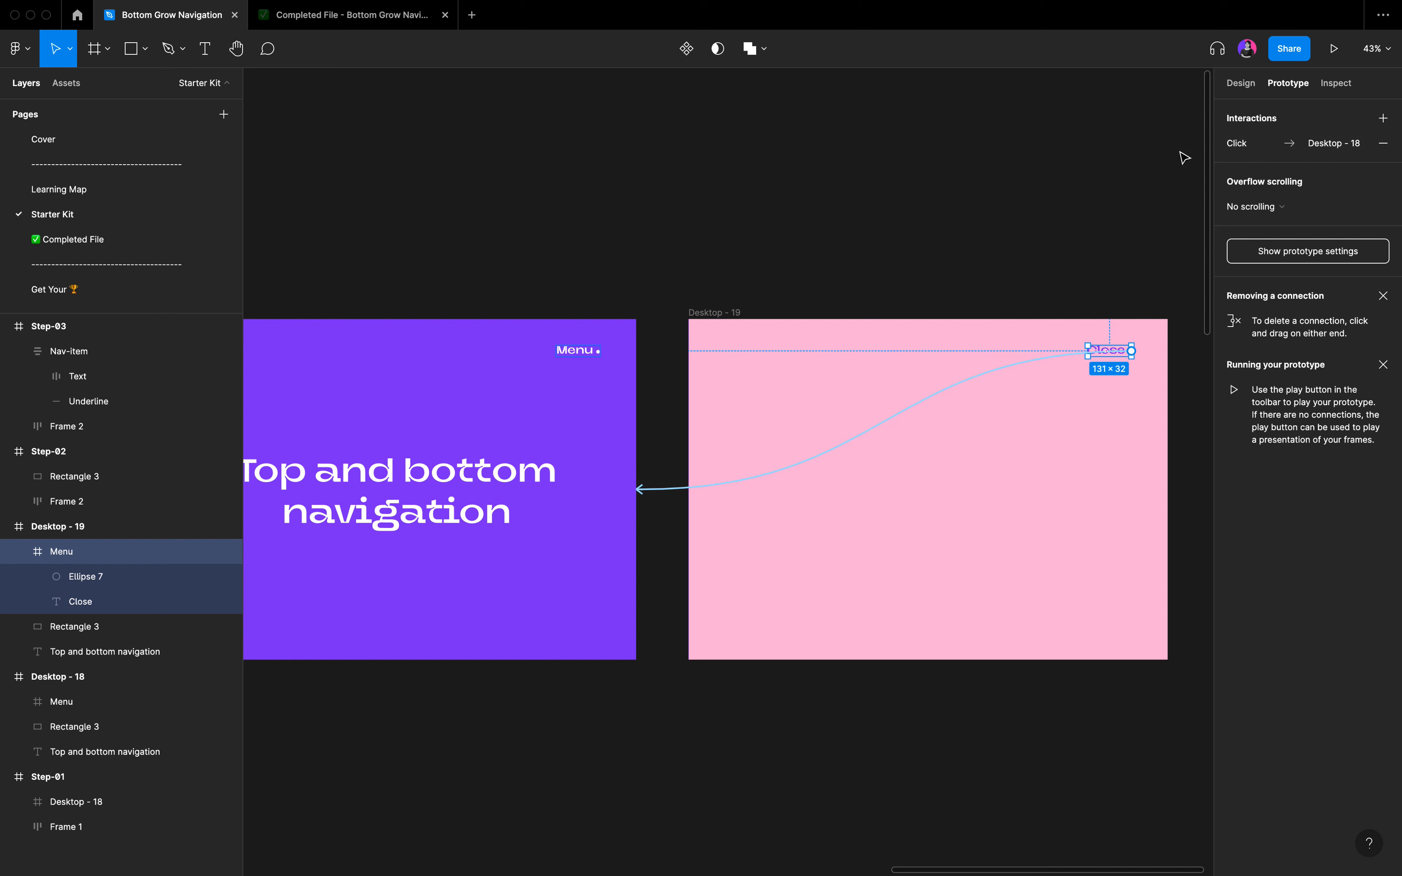
scroll(908, 211, down, 5)
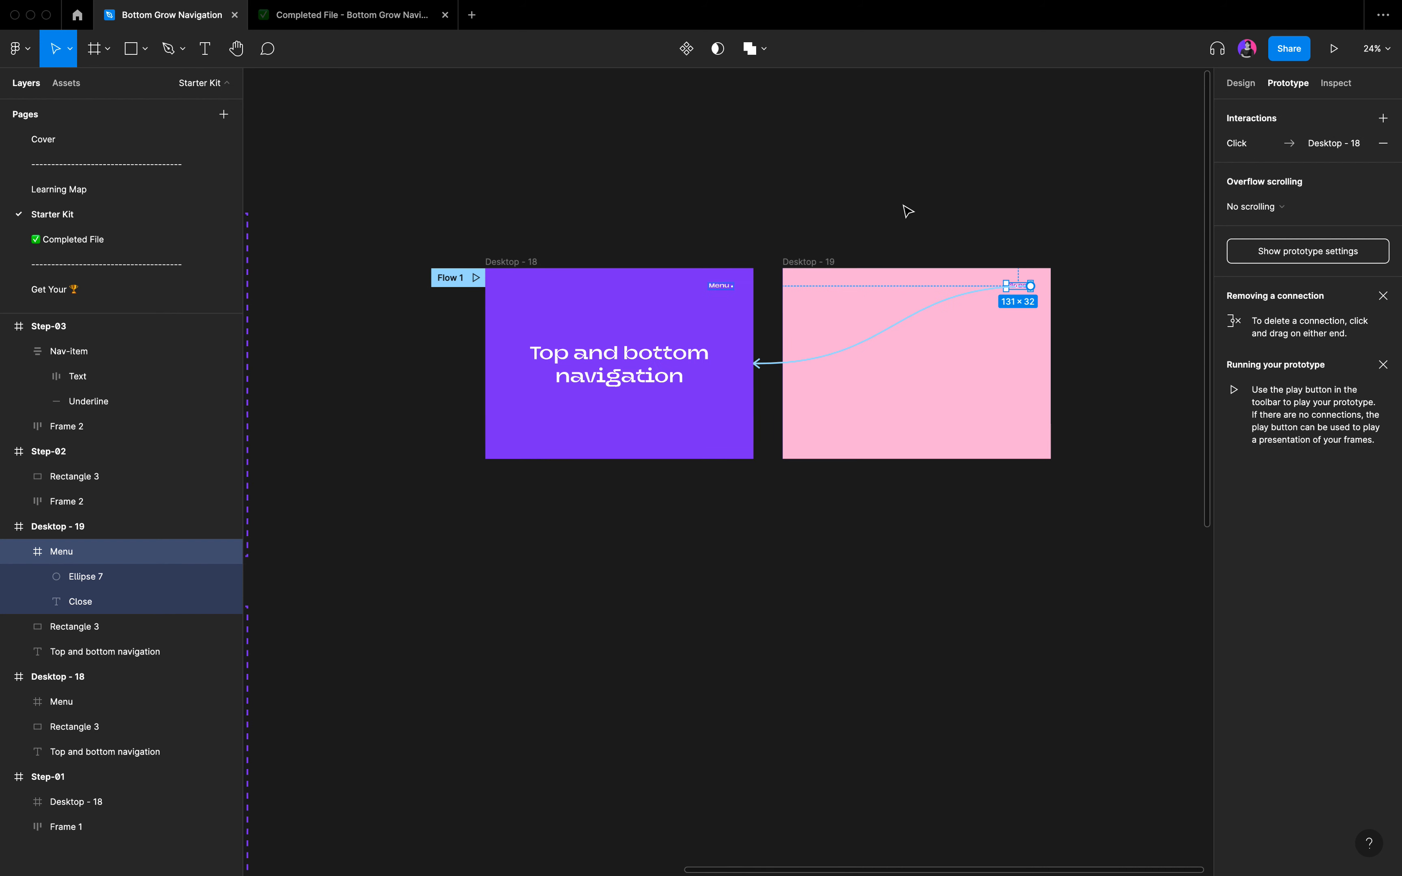
click(871, 206)
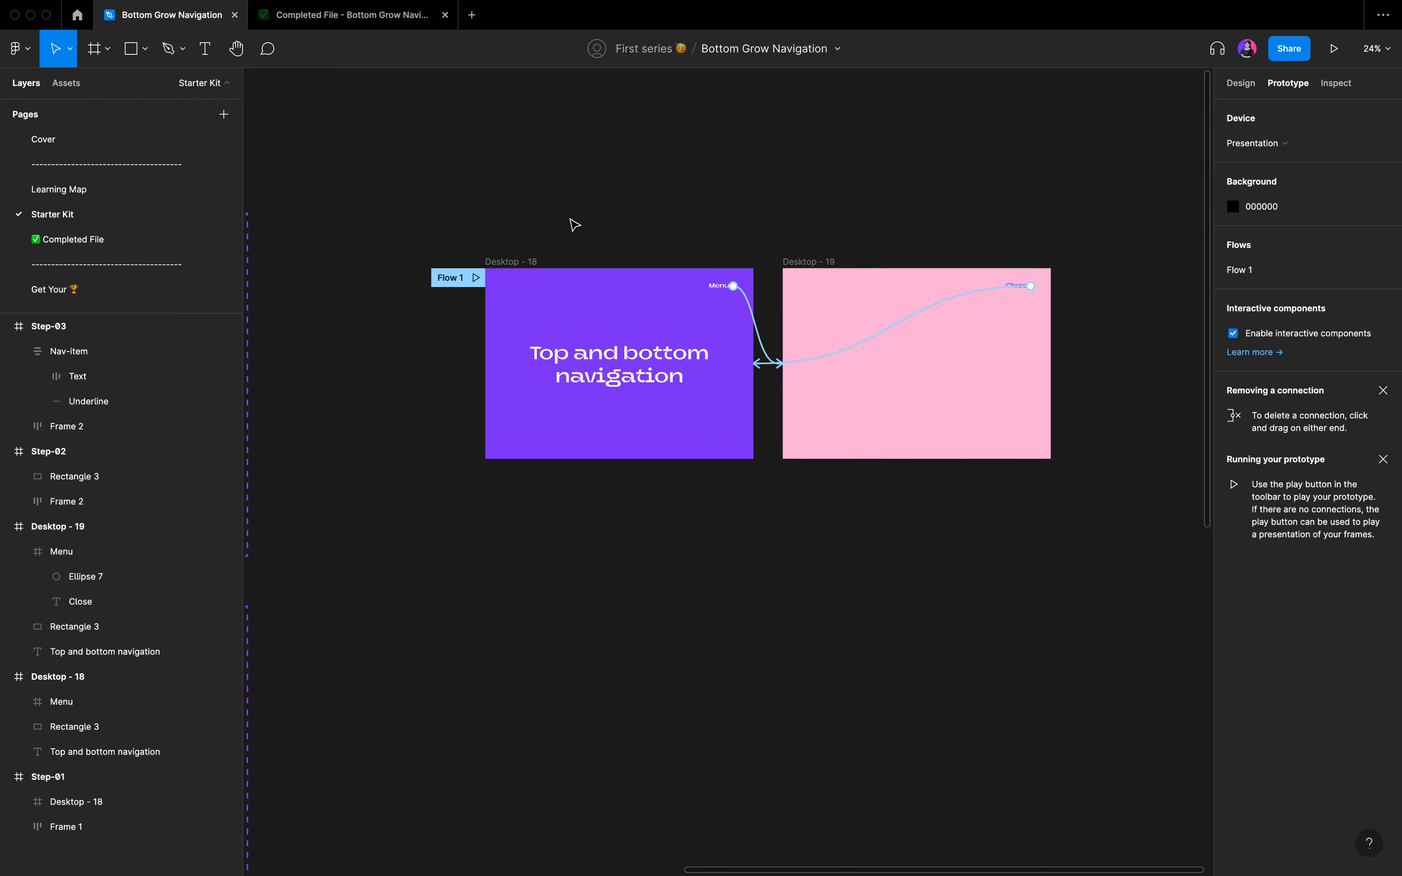
Play Flow 1 and toggle between Menu and Close several times to check the pink overlay's animation.
click(476, 279)
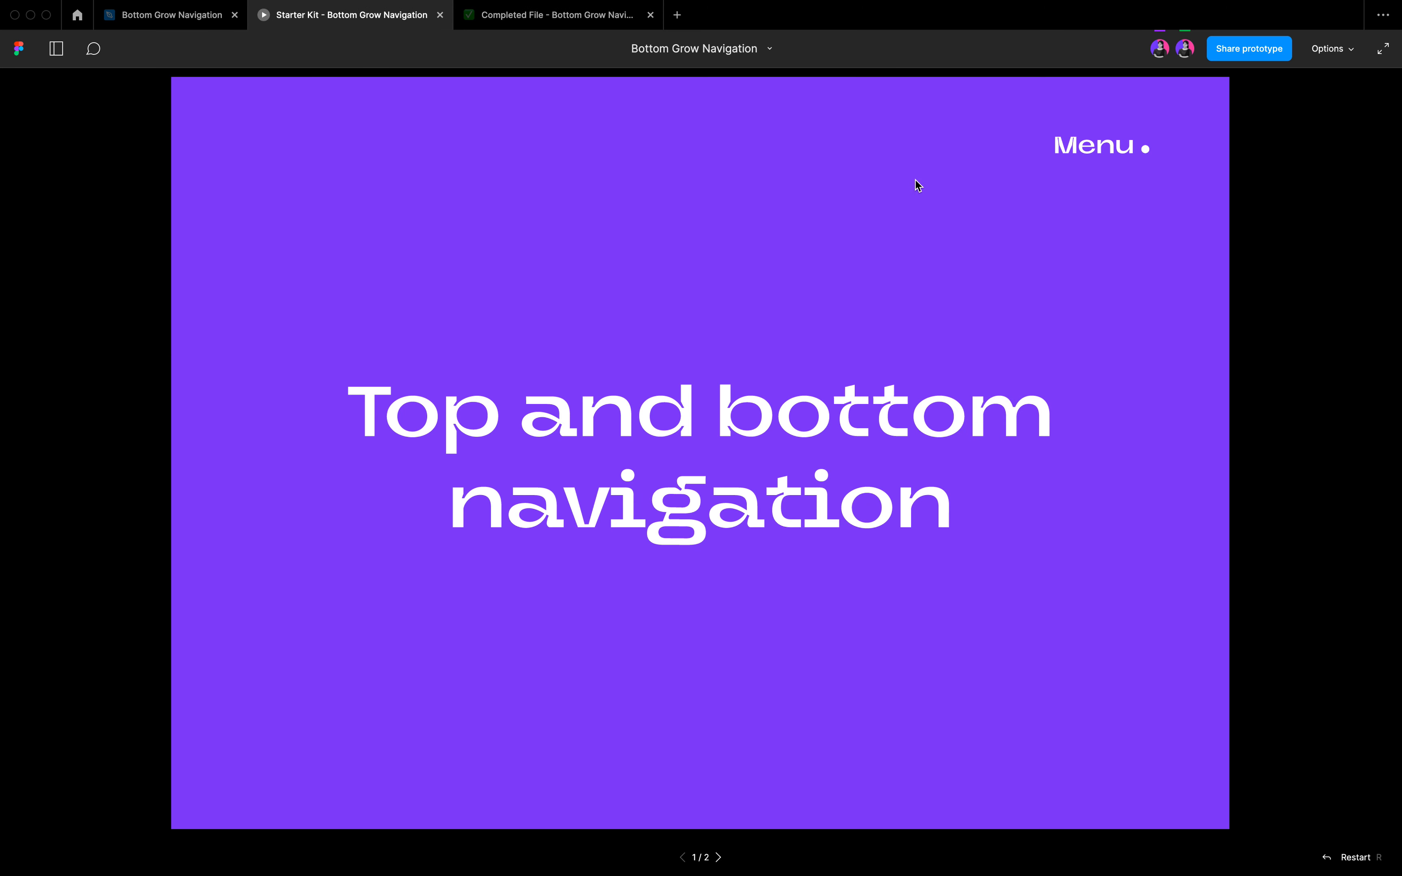
click(1091, 155)
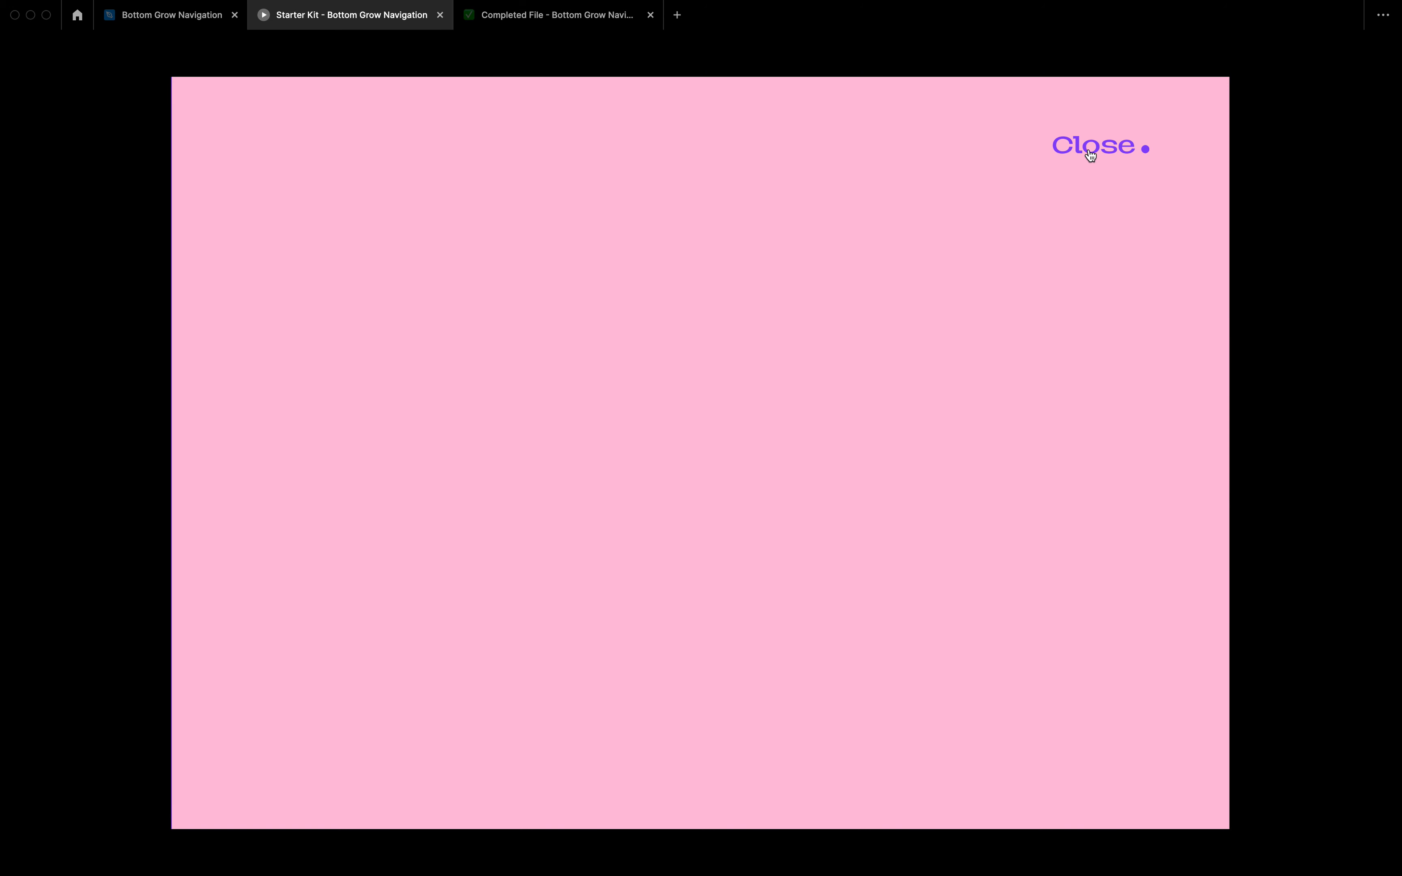
click(1090, 154)
click(1091, 154)
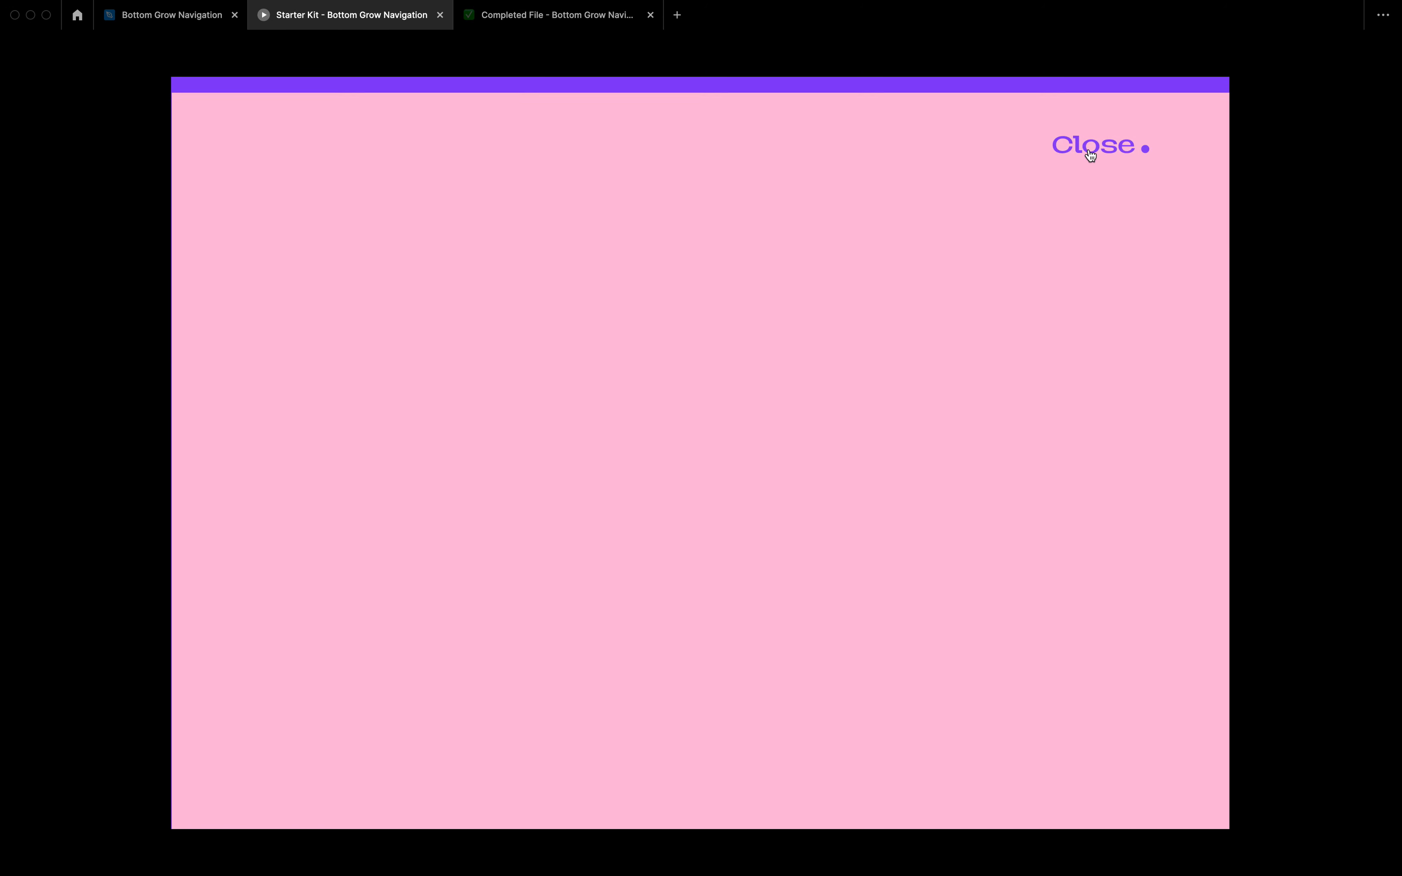
click(1090, 154)
click(1090, 153)
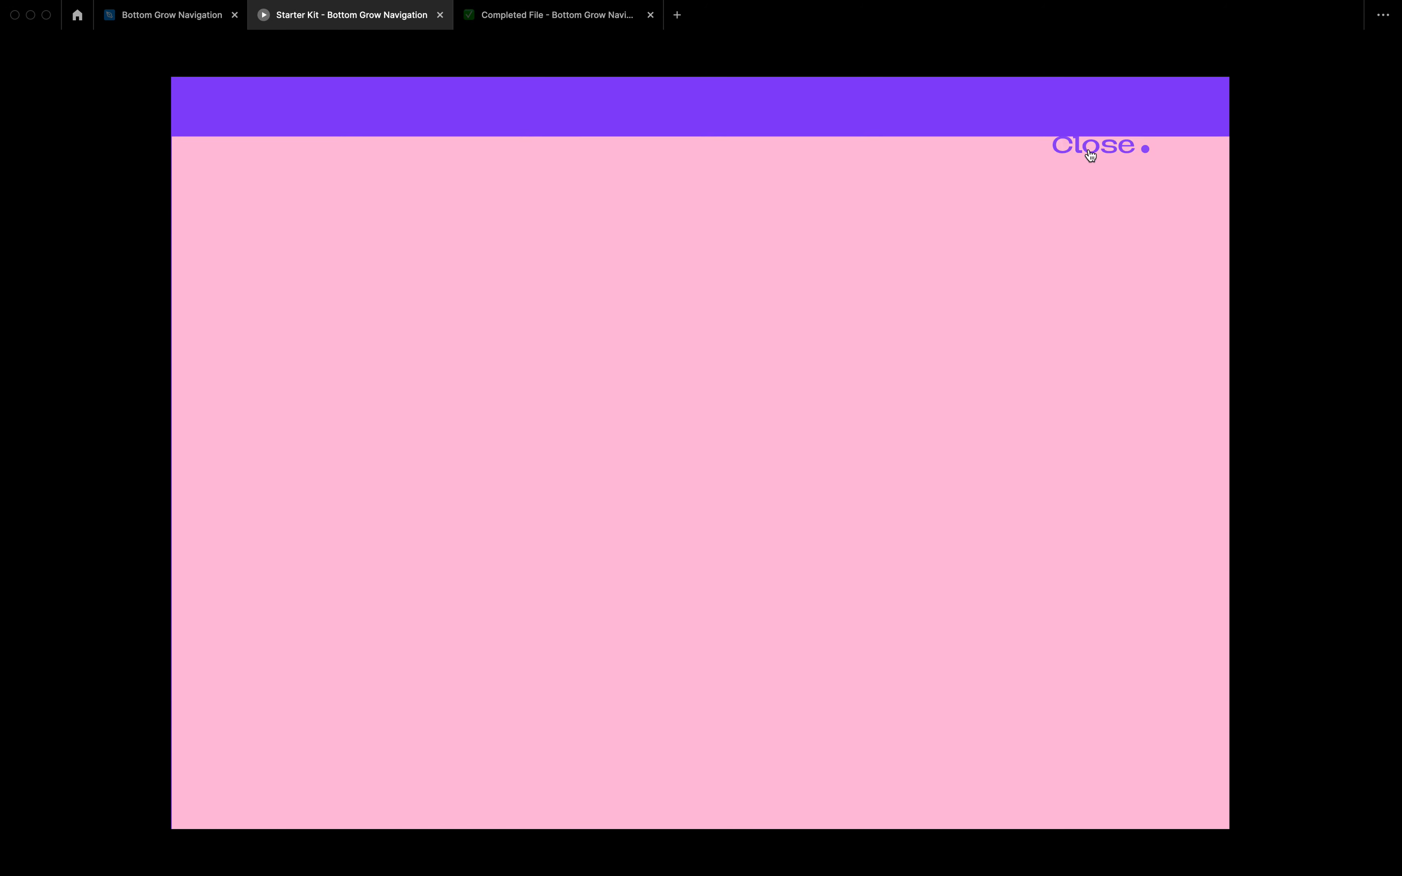
Return to the Bottom Grow Navigation file and examine the Work Nav-item in Step-03, including its underline and auto layout settings.
click(196, 18)
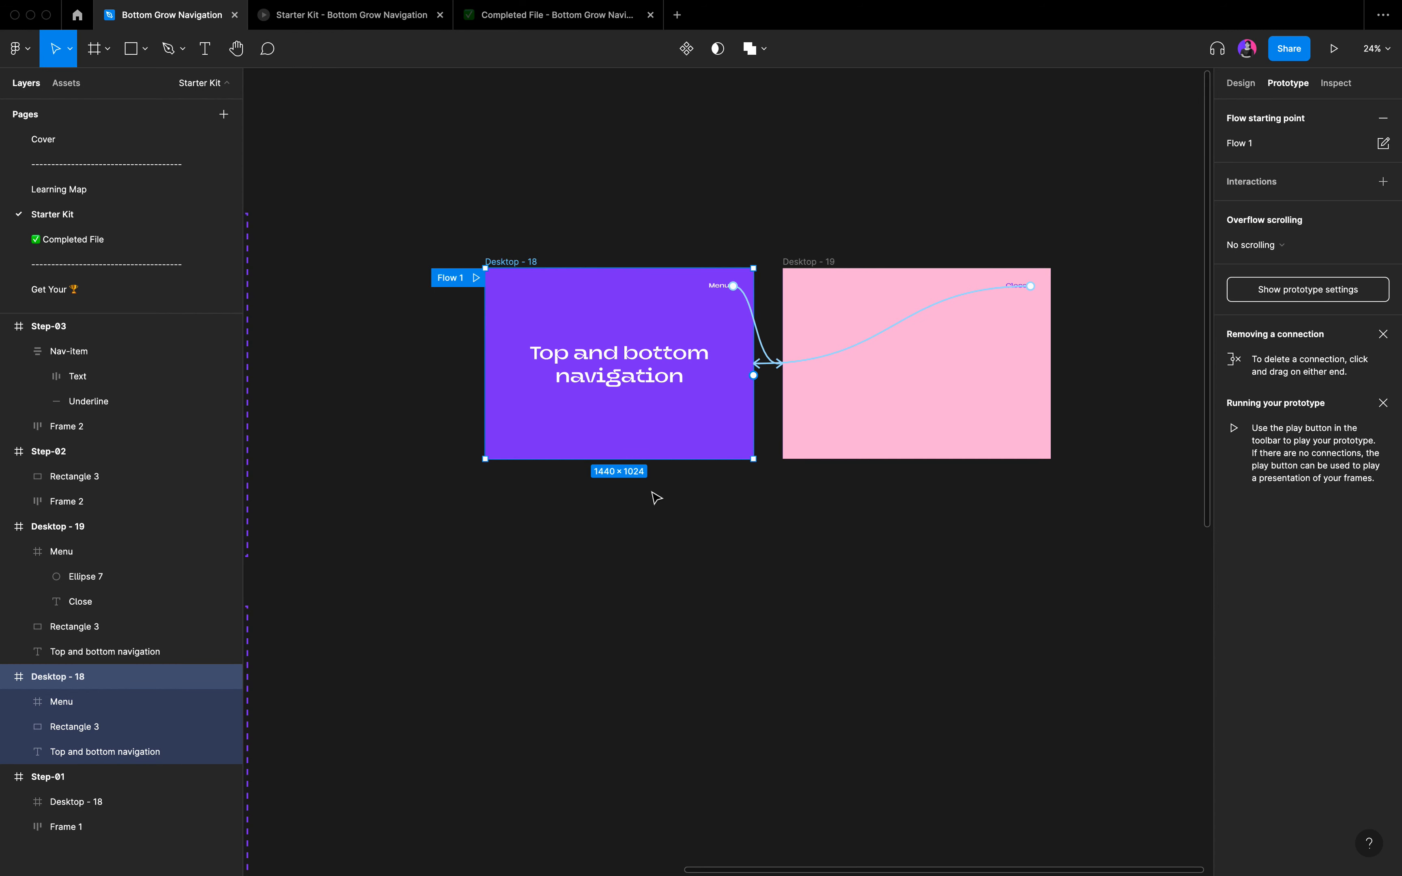
click(654, 508)
scroll(654, 509, down, 5)
scroll(654, 508, down, 10)
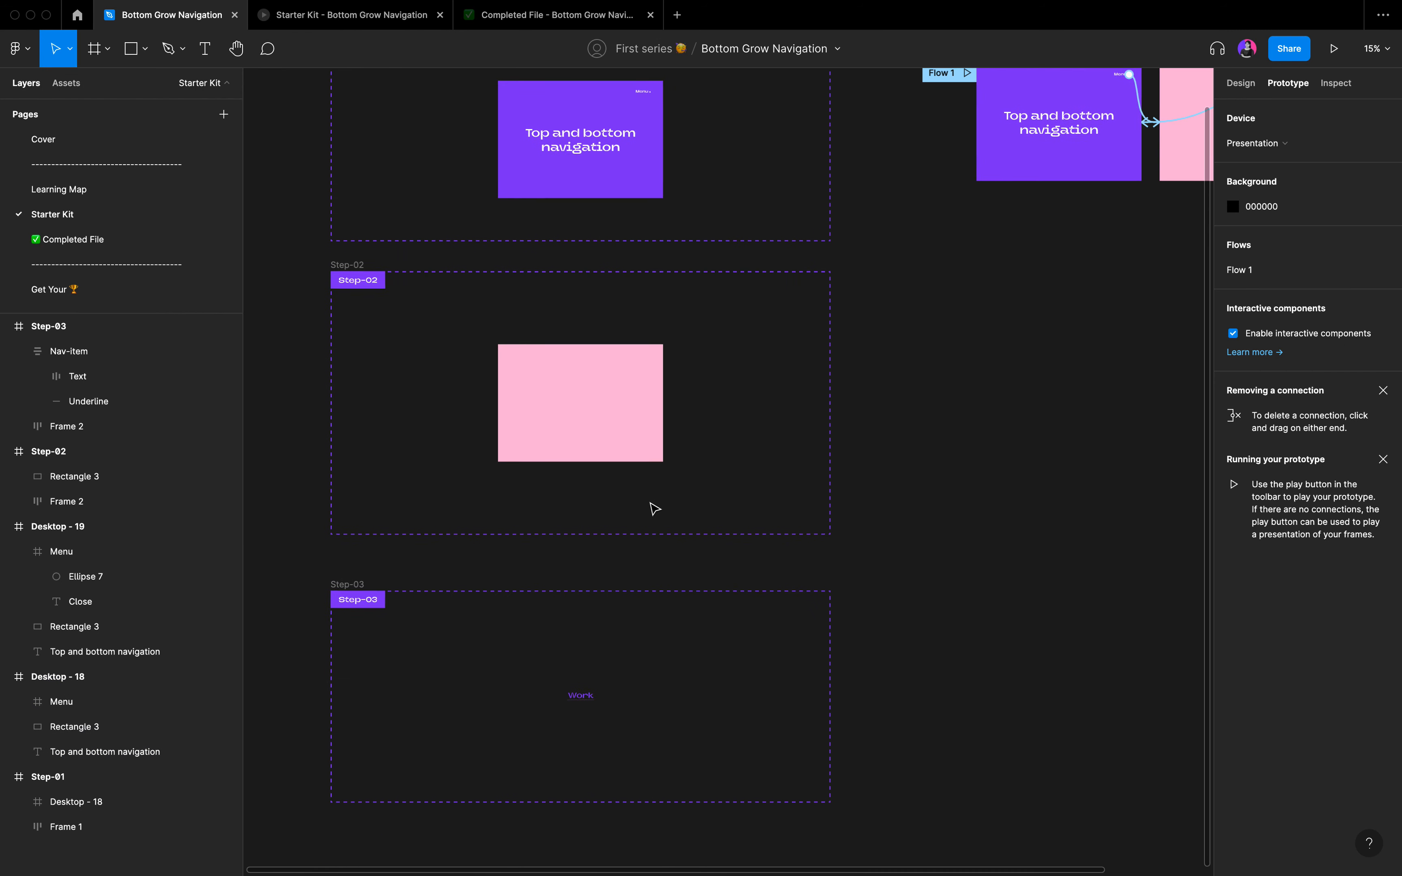
click(576, 569)
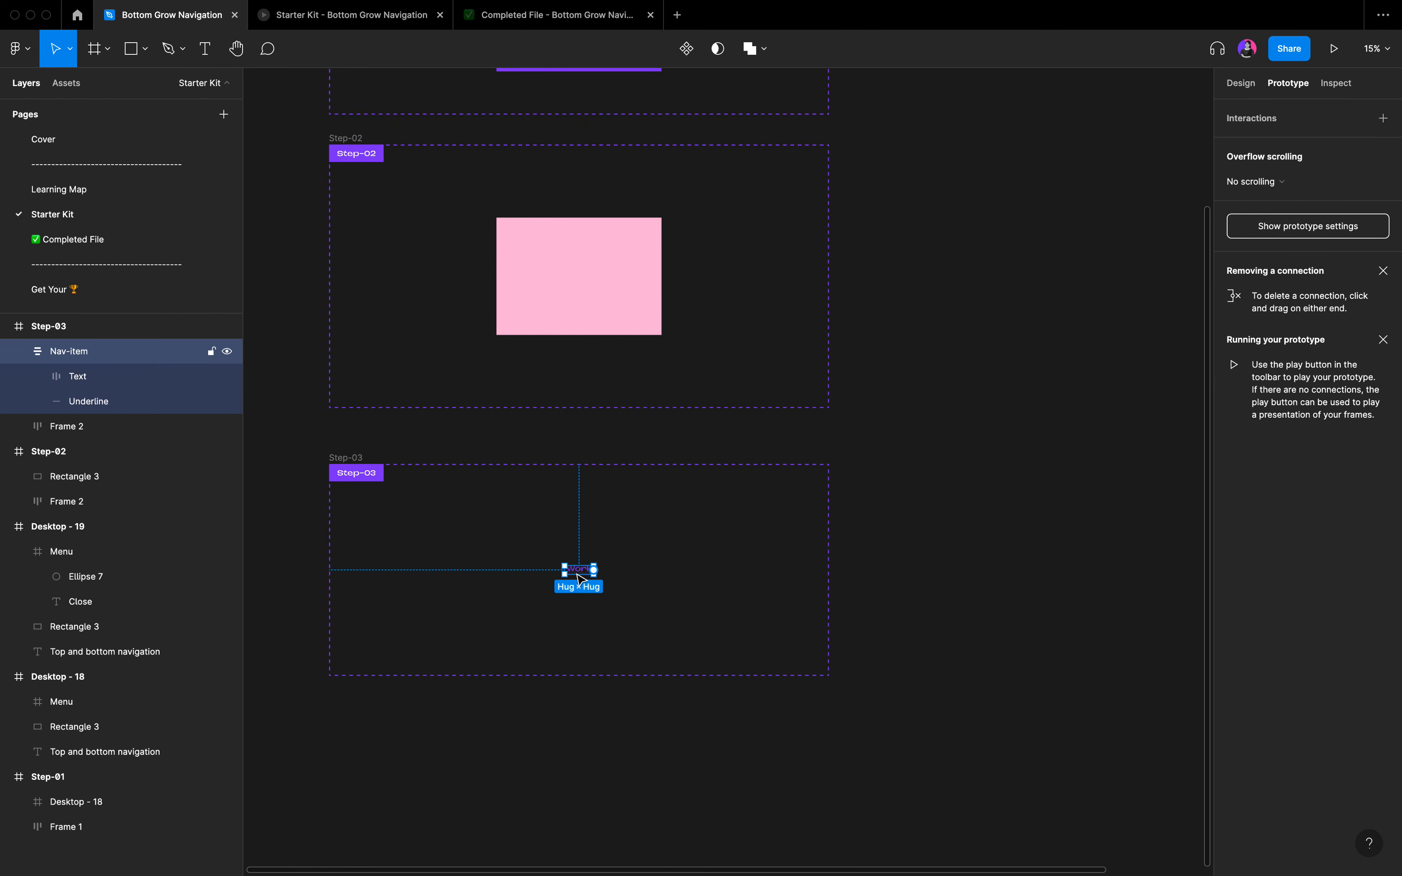
scroll(577, 574, up, 10)
scroll(581, 579, down, 2)
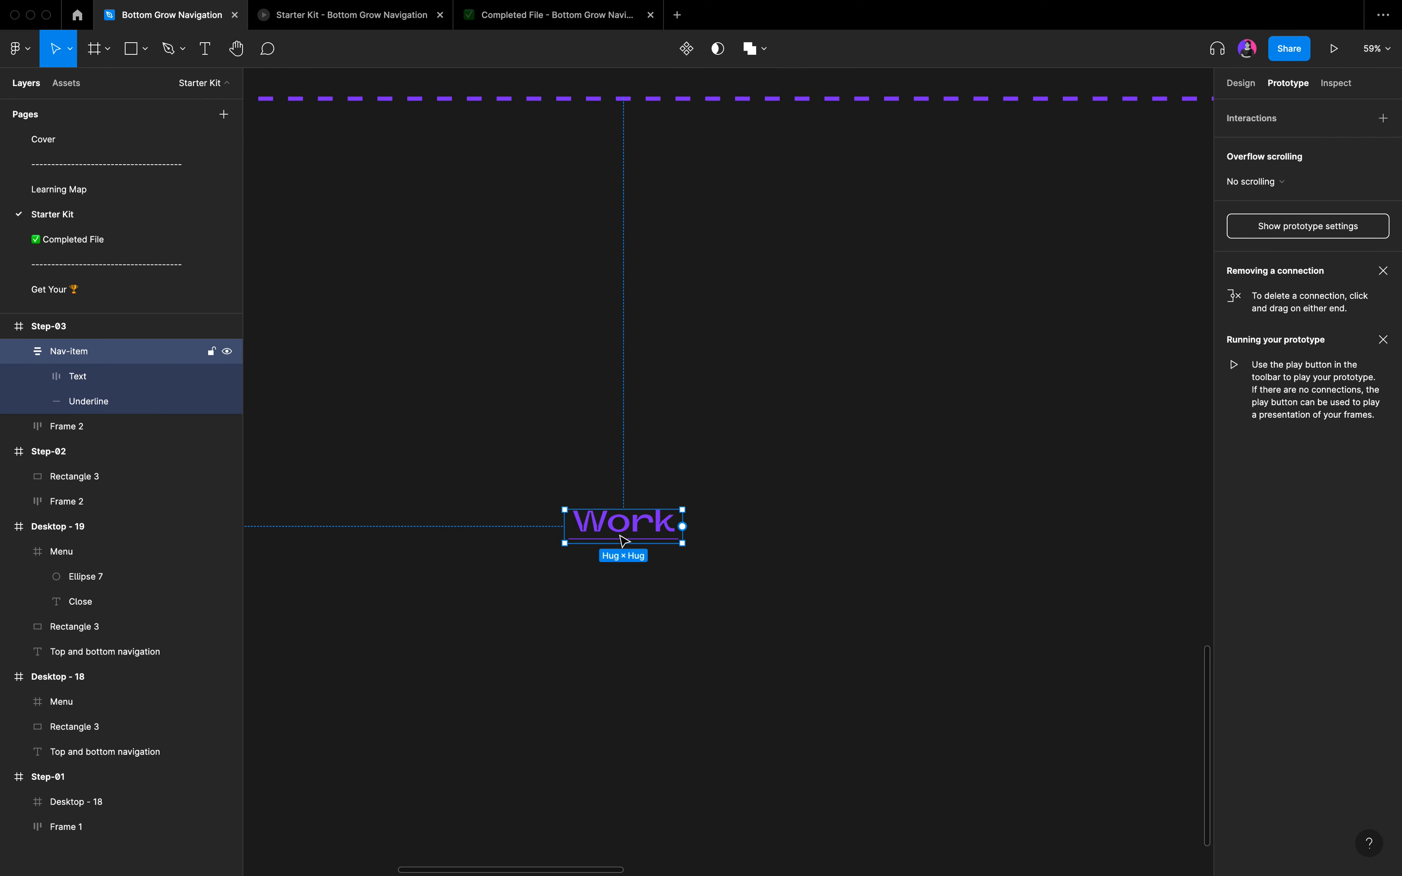
scroll(624, 542, up, 5)
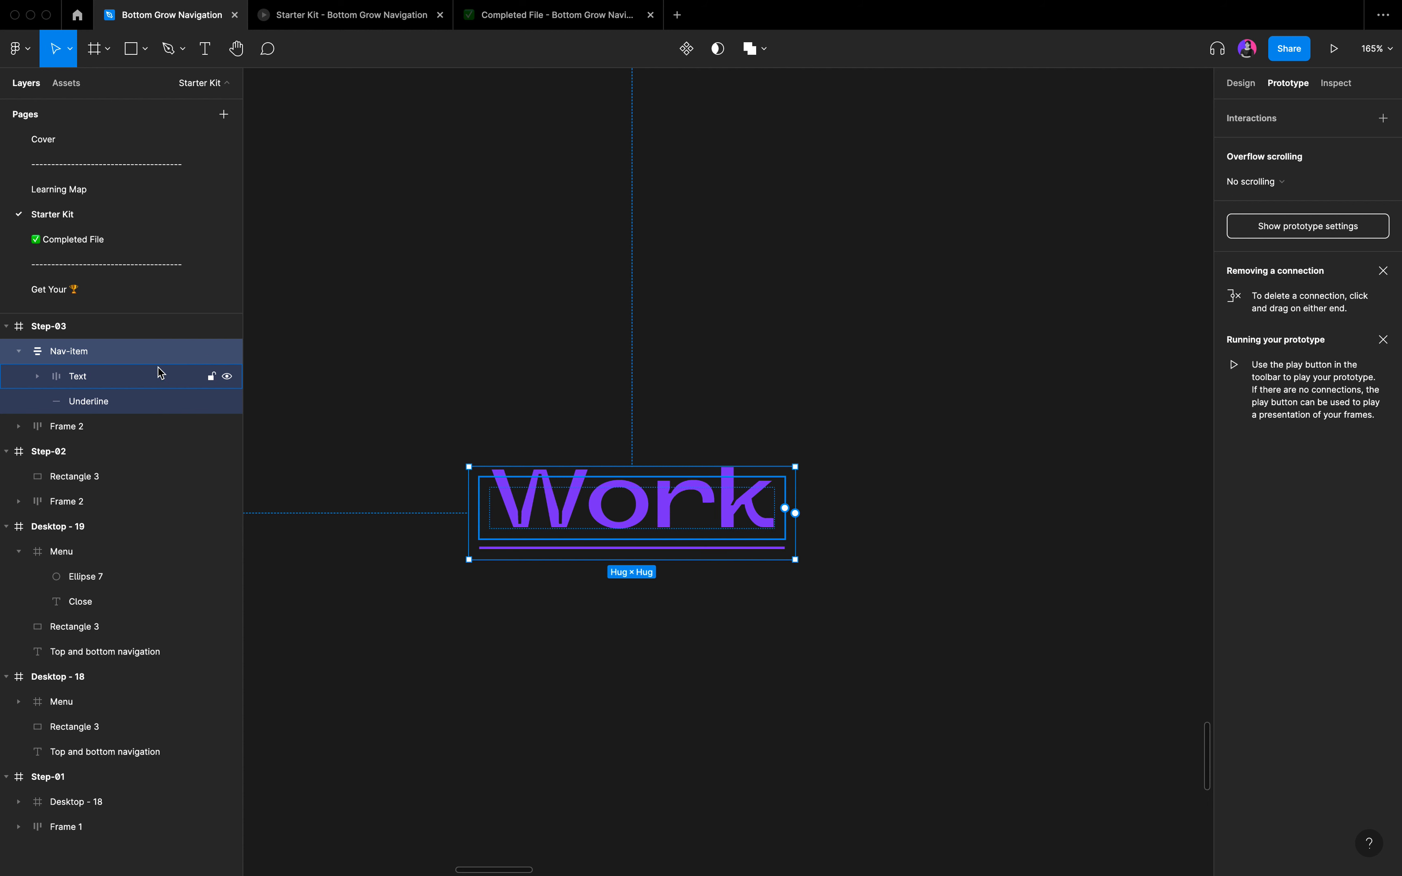
click(1255, 84)
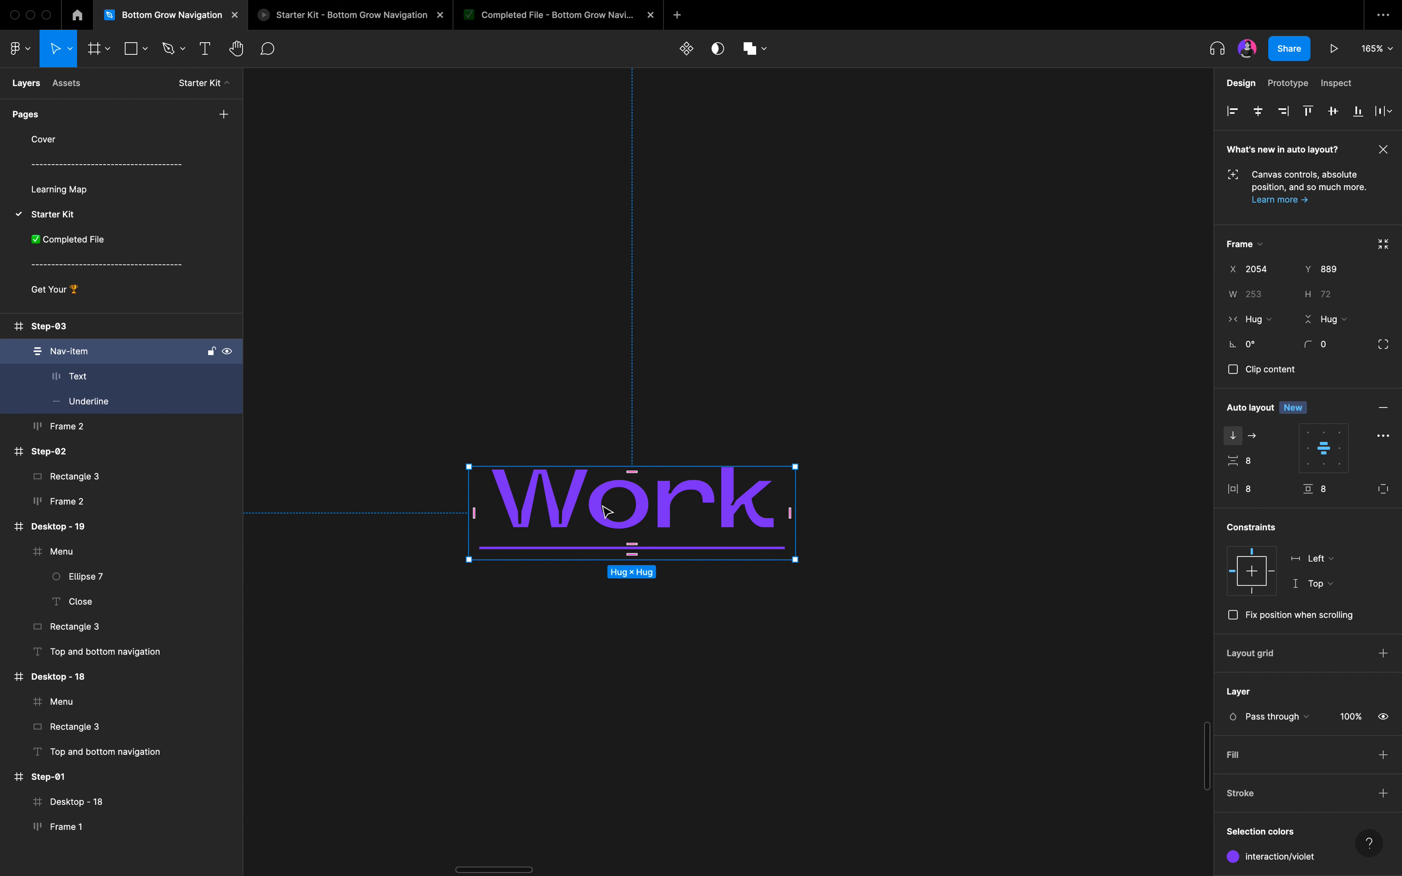
scroll(614, 555, down, 5)
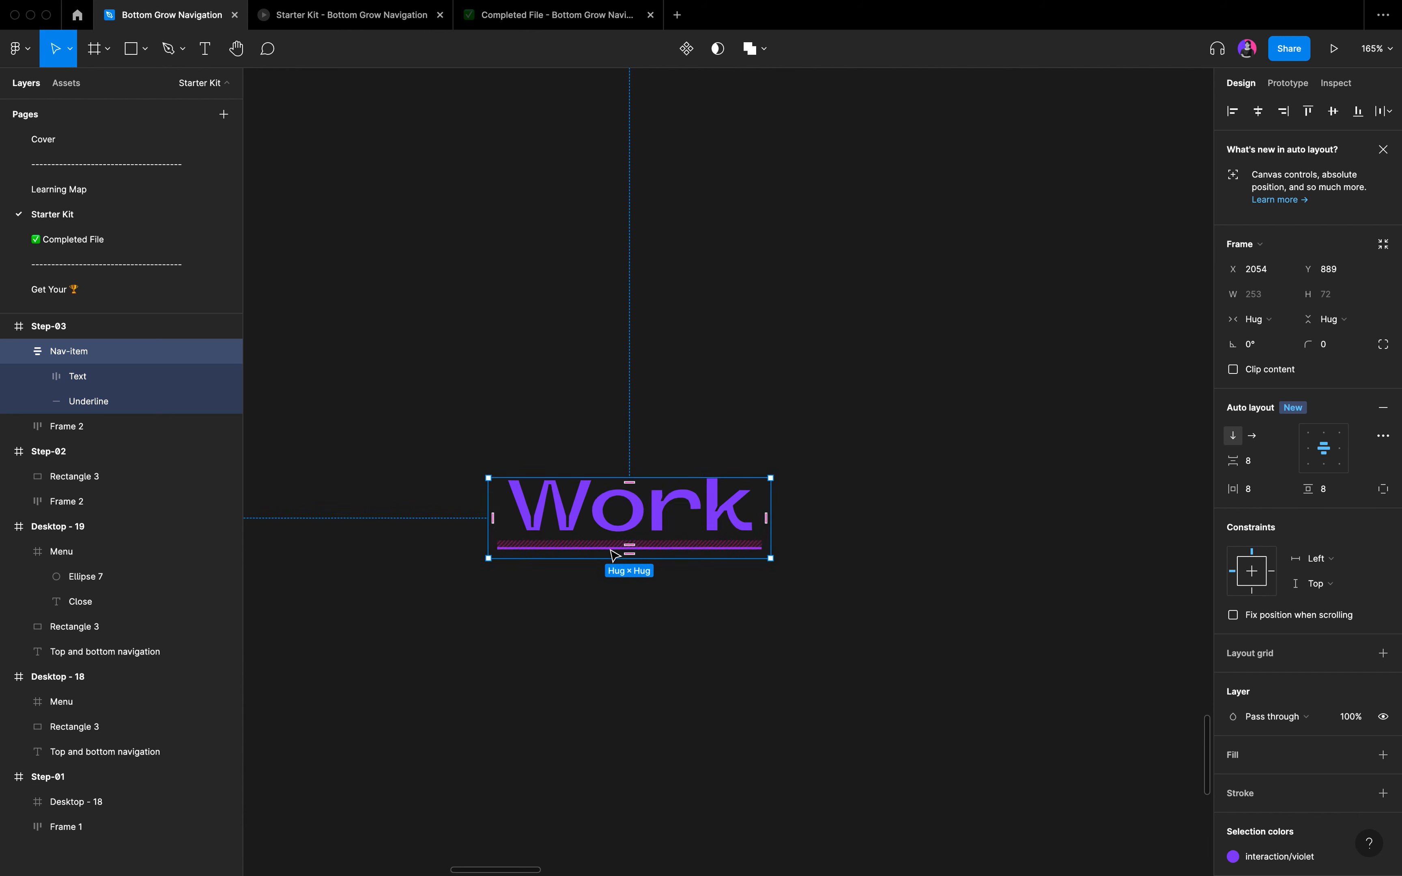
Open the menu in the completed prototype to examine its navigation items, and return to the Nav-item in the Bottom Grow Navigation file.
click(524, 23)
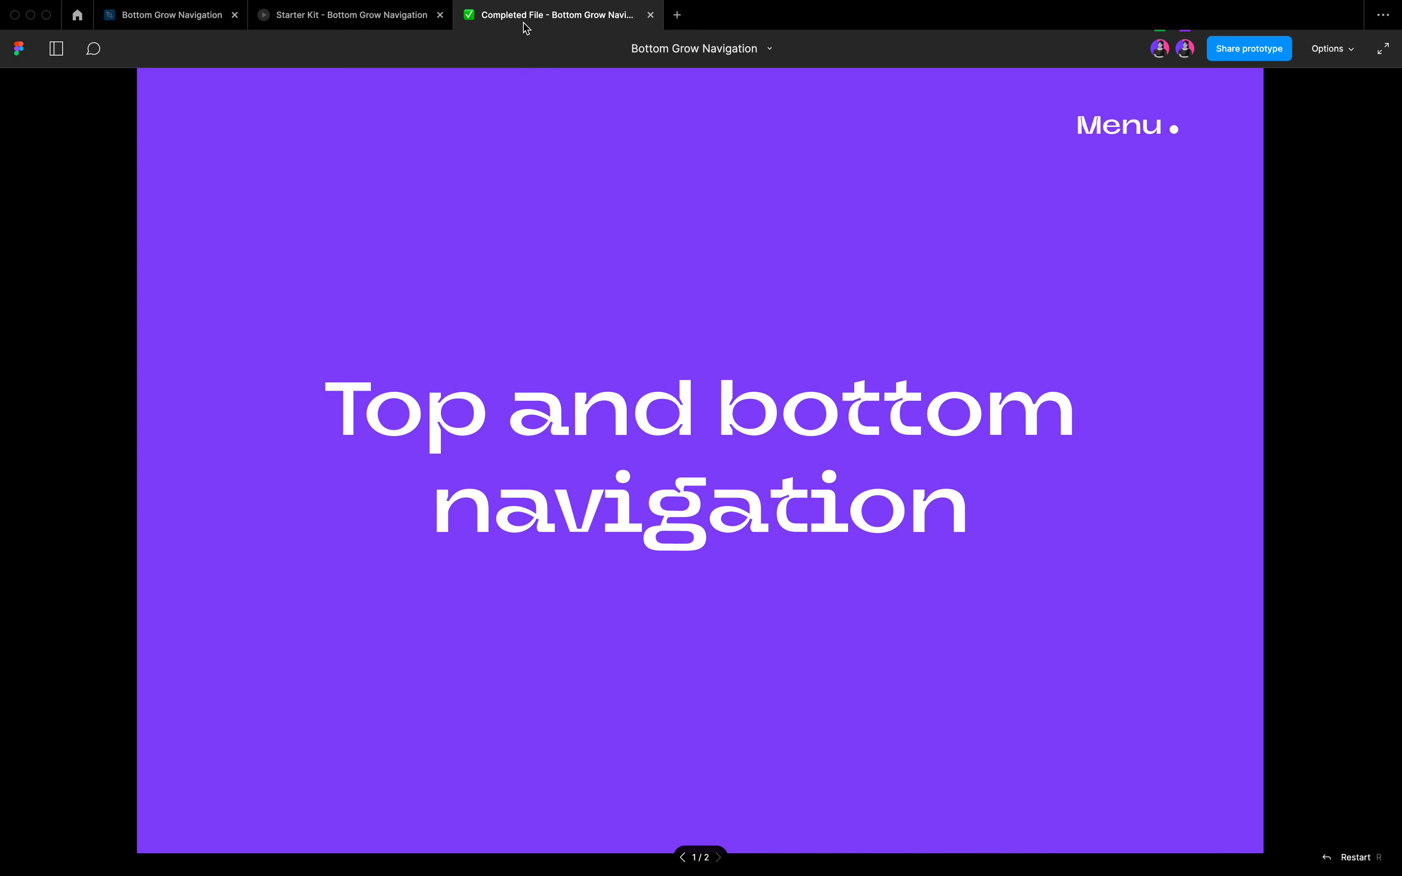
click(1138, 124)
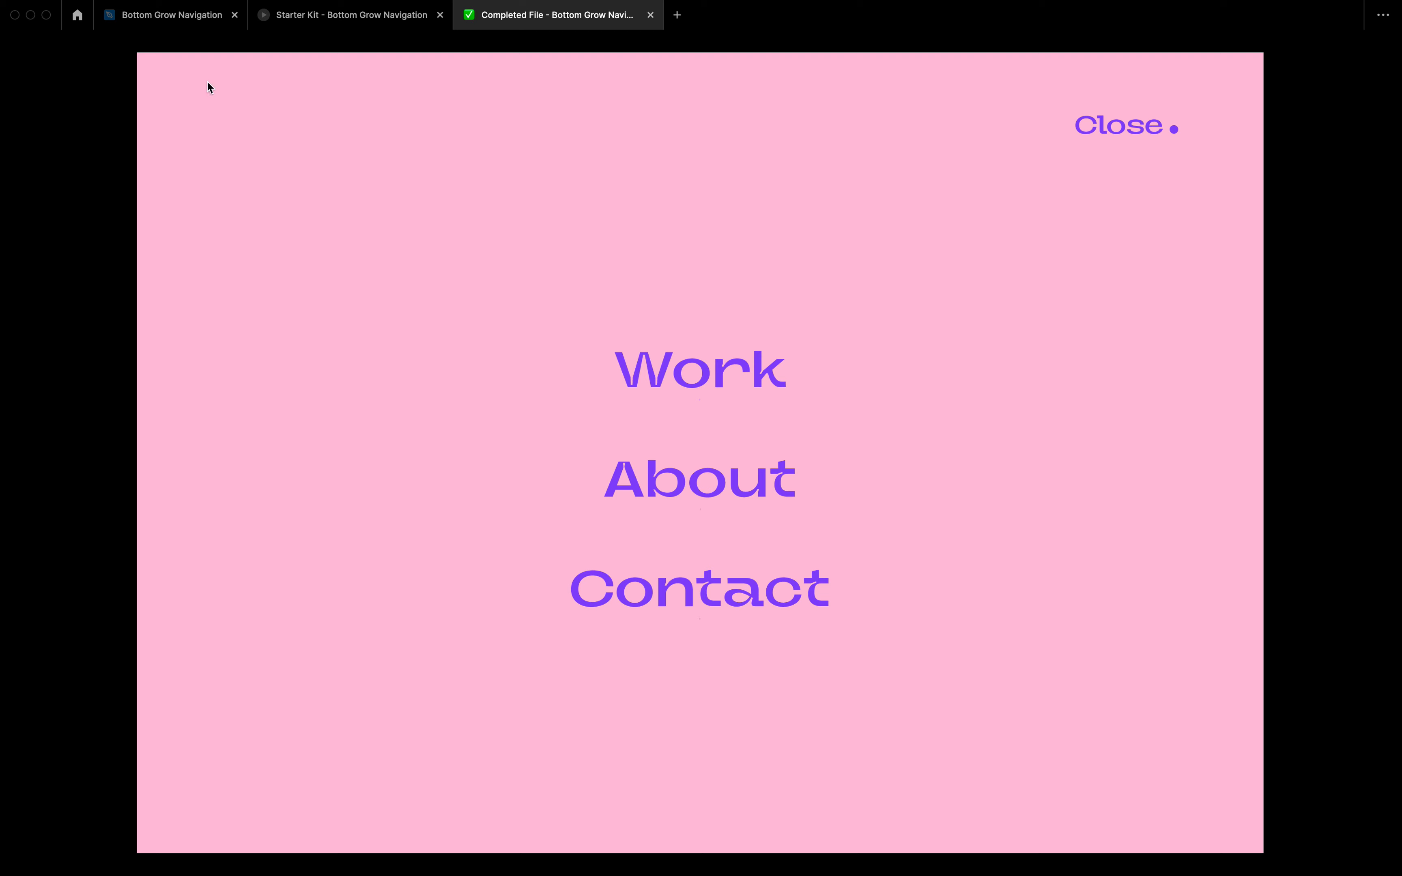
click(177, 25)
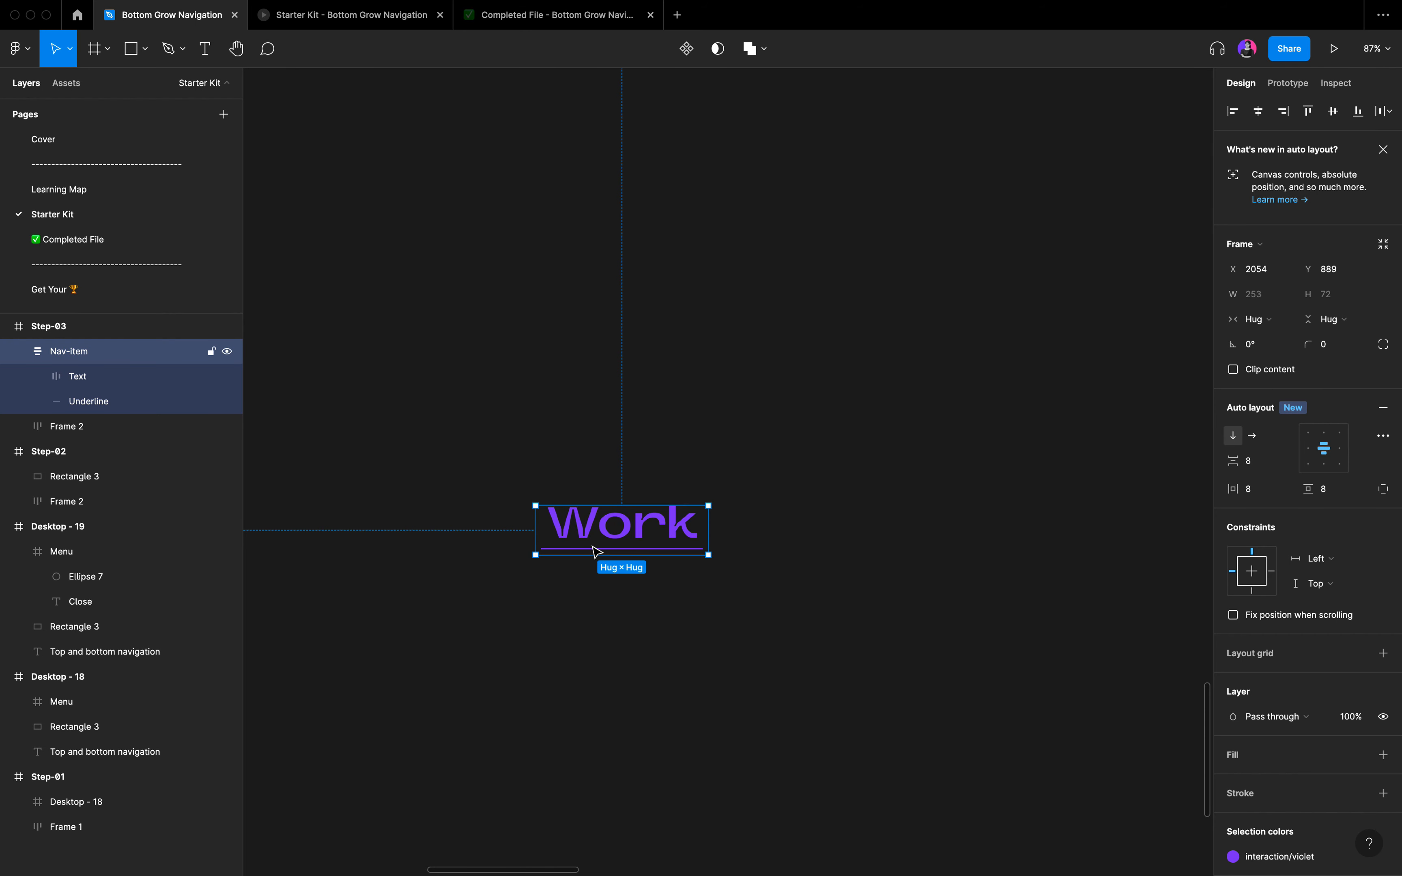
scroll(612, 551, down, 3)
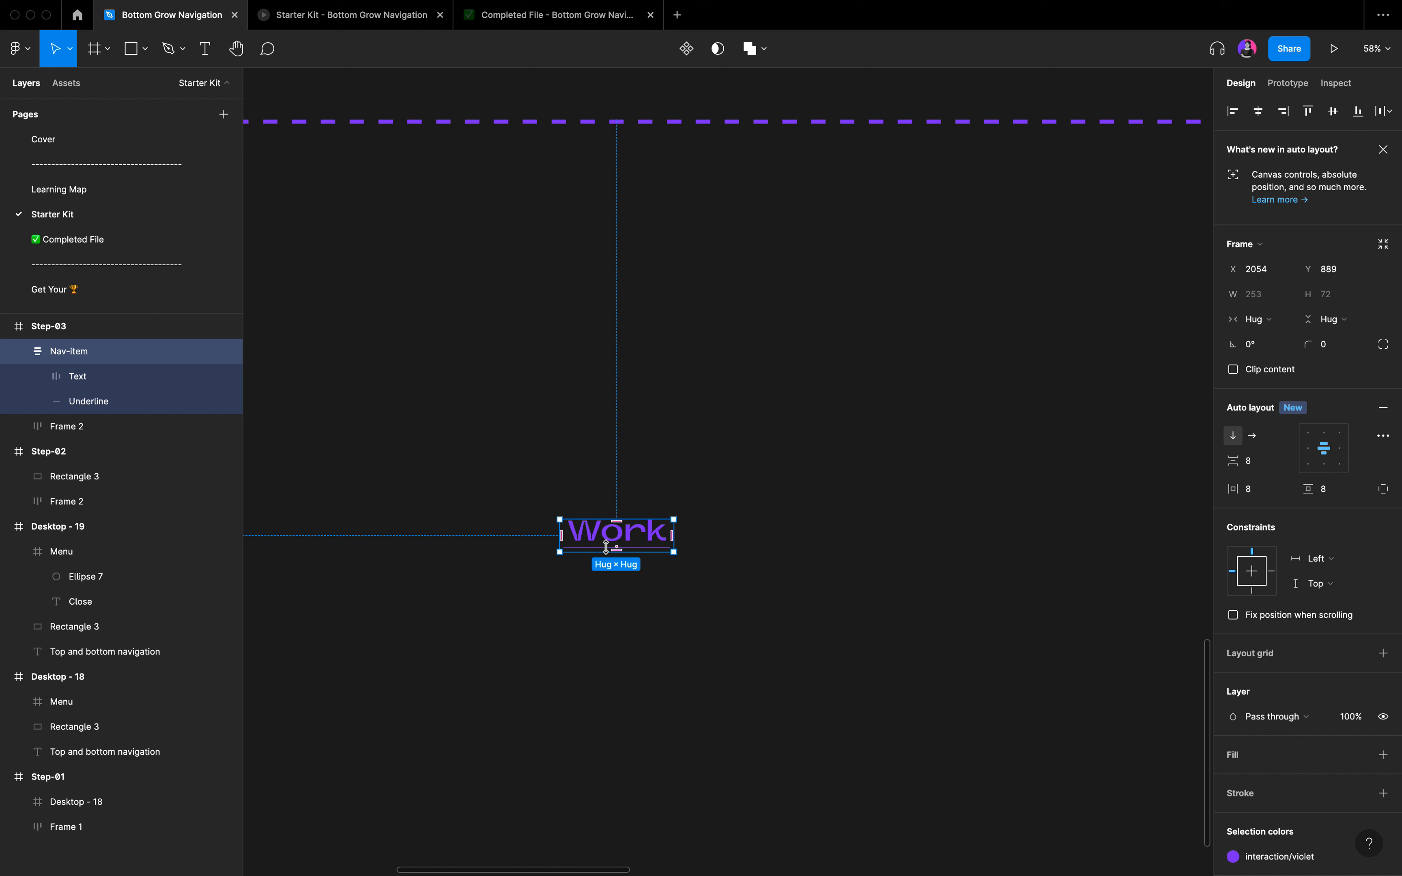
Examine the Text and Underline layers inside the Work Nav-item of Step-03.
scroll(608, 545, up, 3)
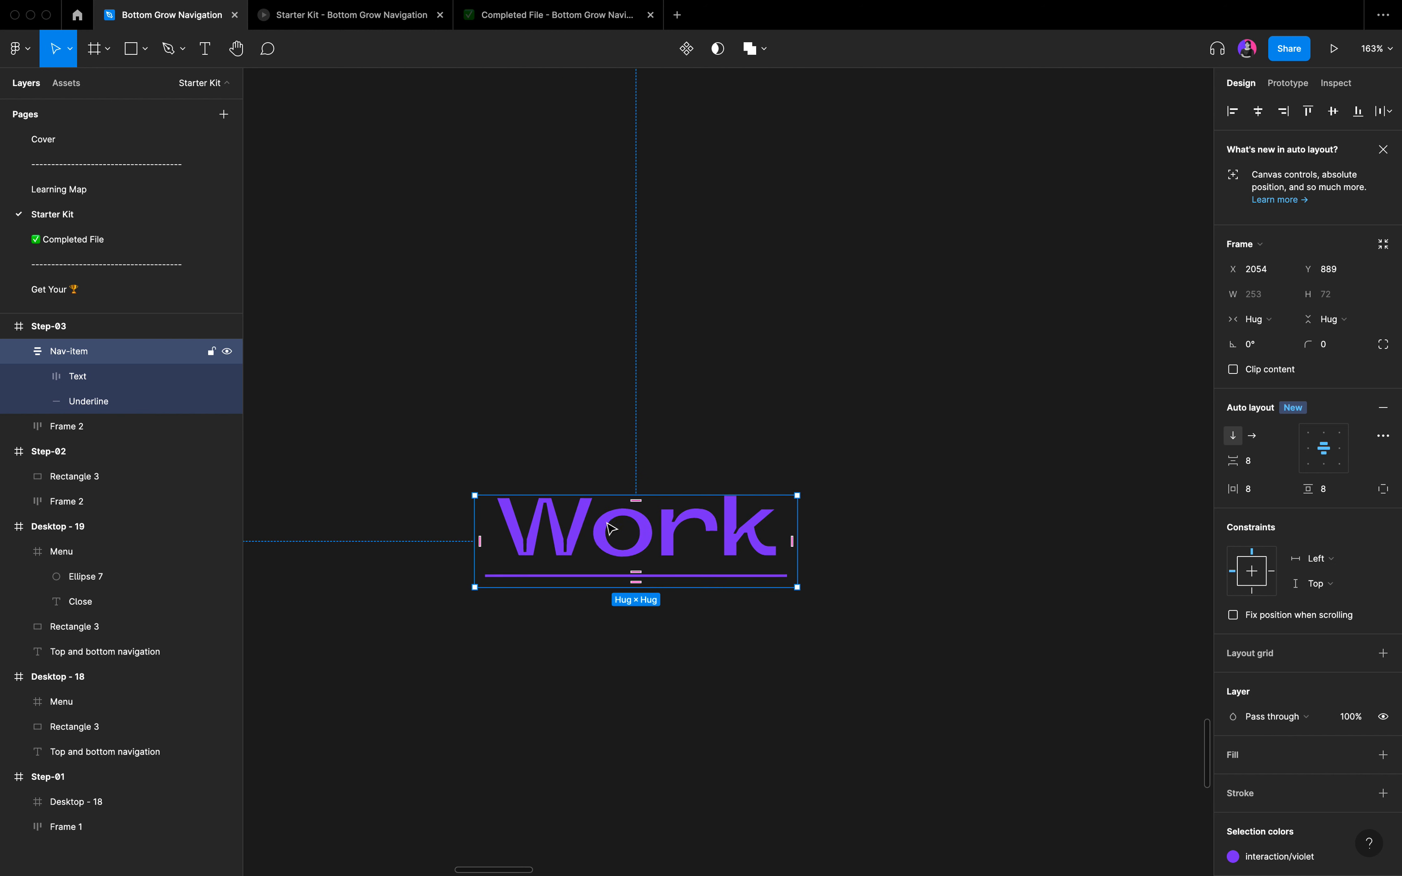
double_click(582, 529)
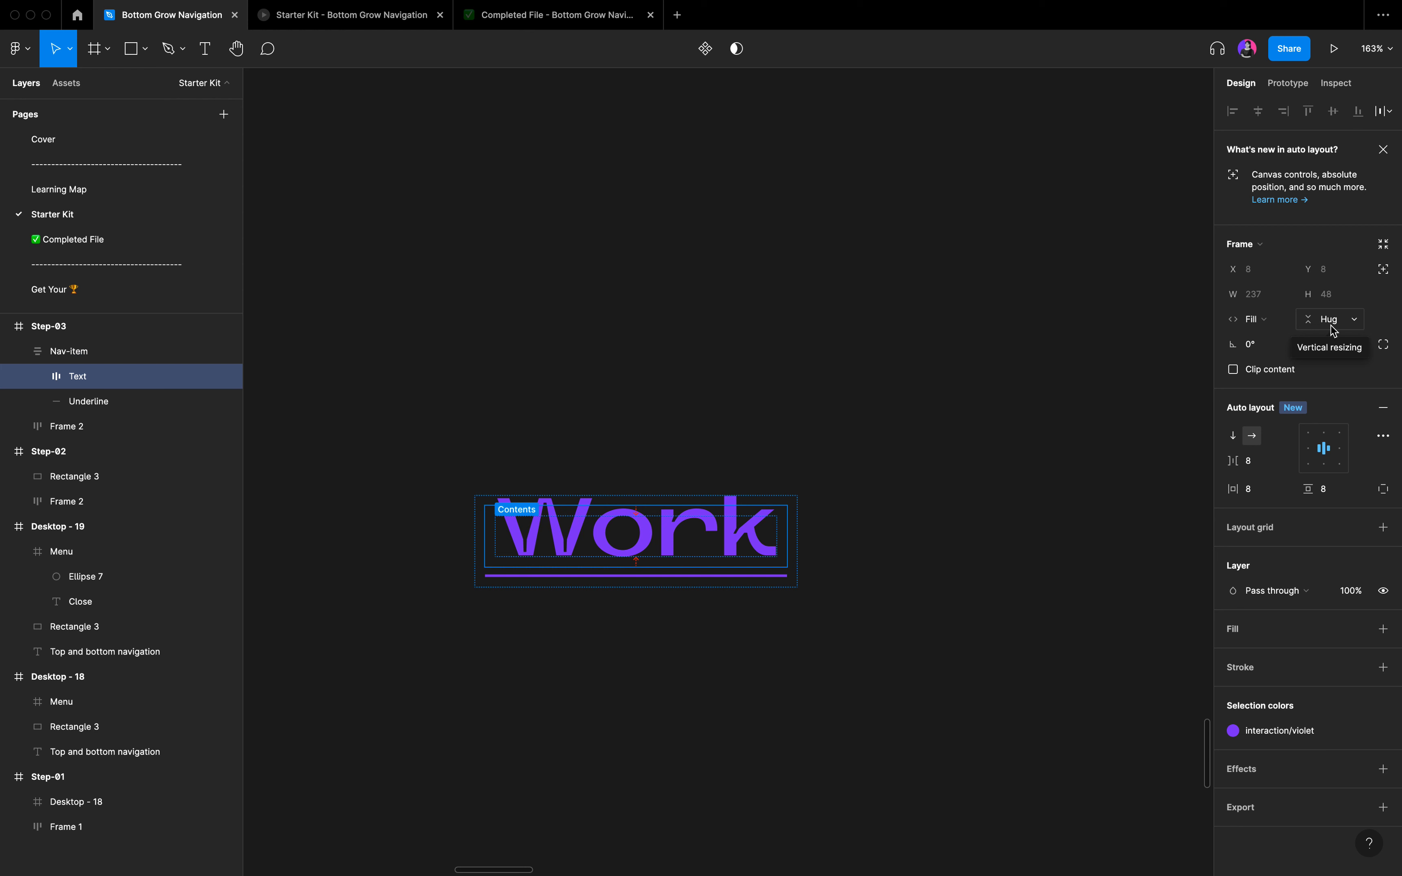
click(605, 581)
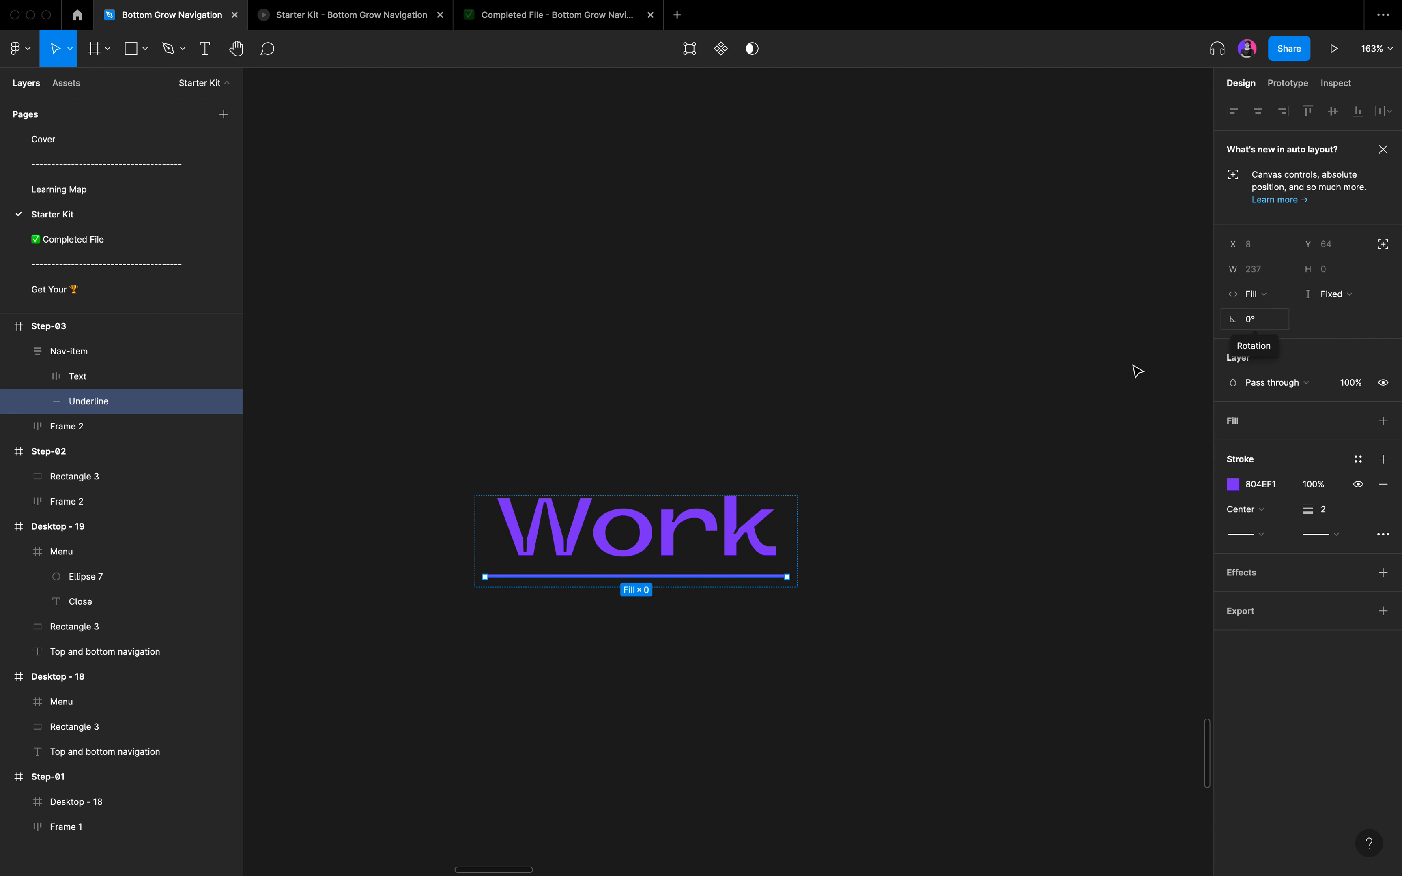
click(736, 421)
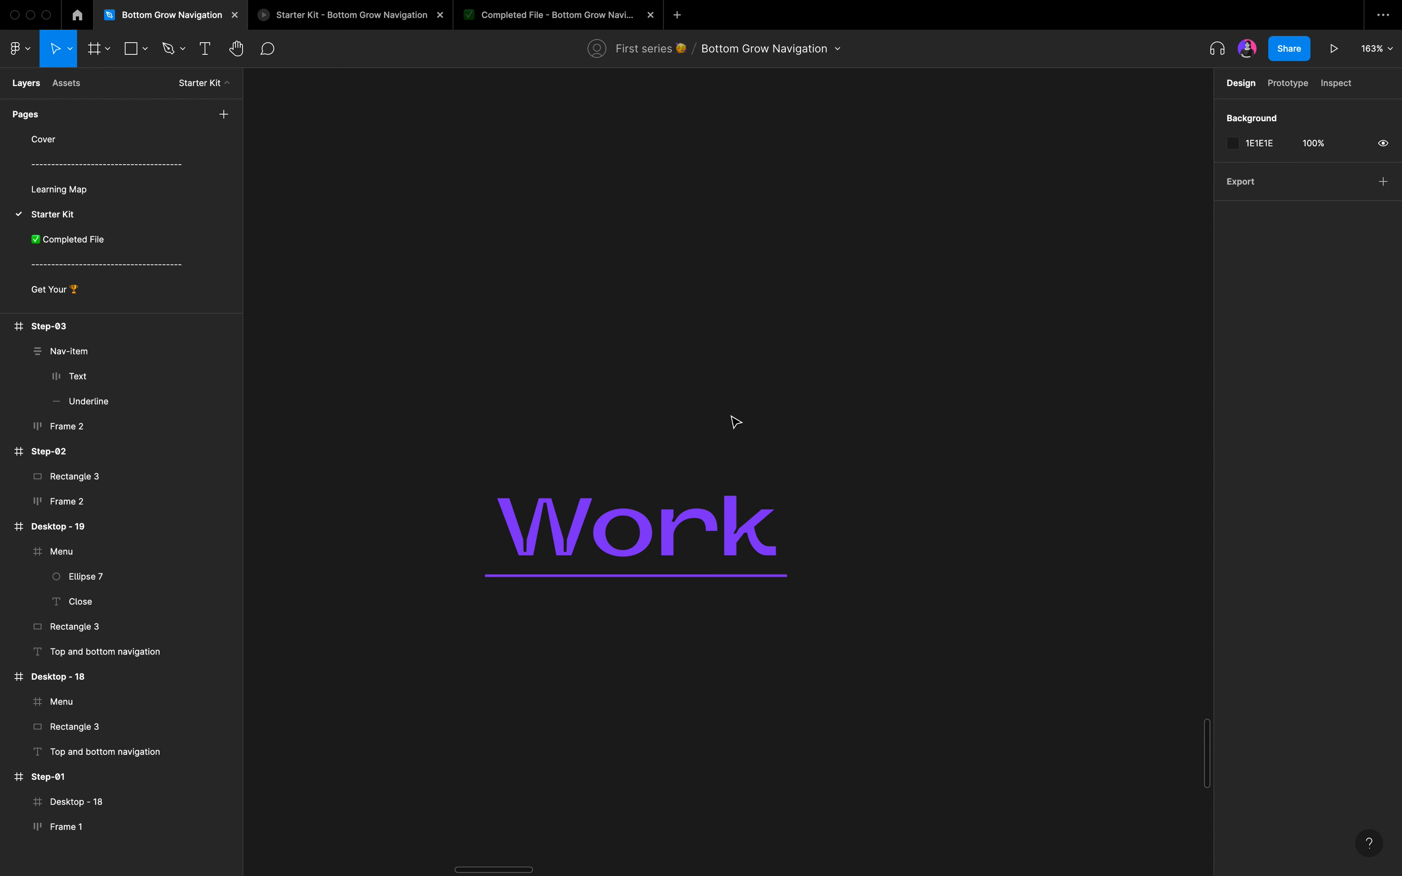
Copy the Work Nav-item from Step-03 into the standalone Desktop - 19 frame and centre it vertically.
click(581, 557)
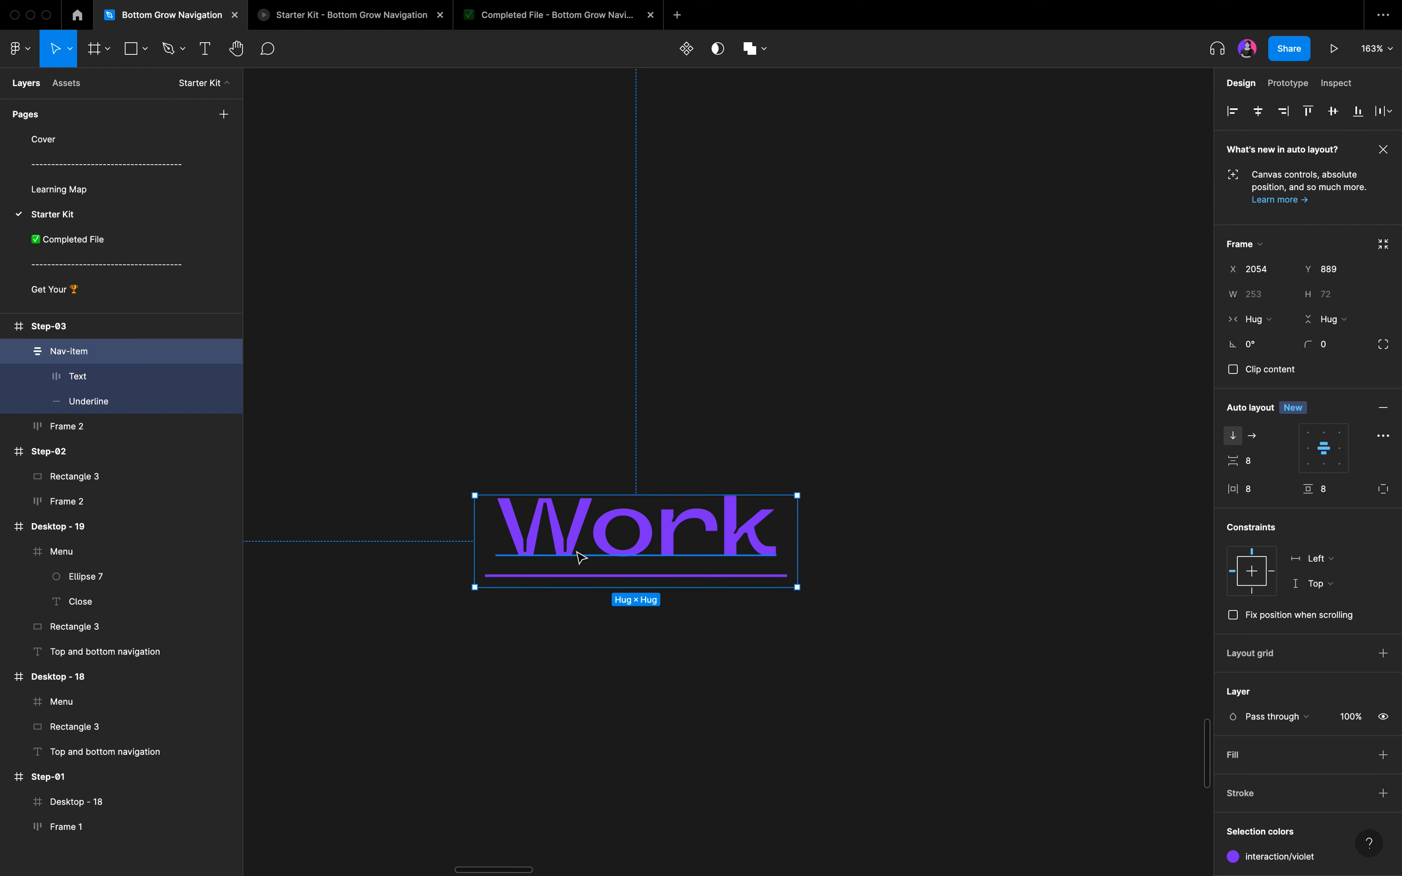
scroll(581, 557, down, 10)
scroll(581, 557, down, 6)
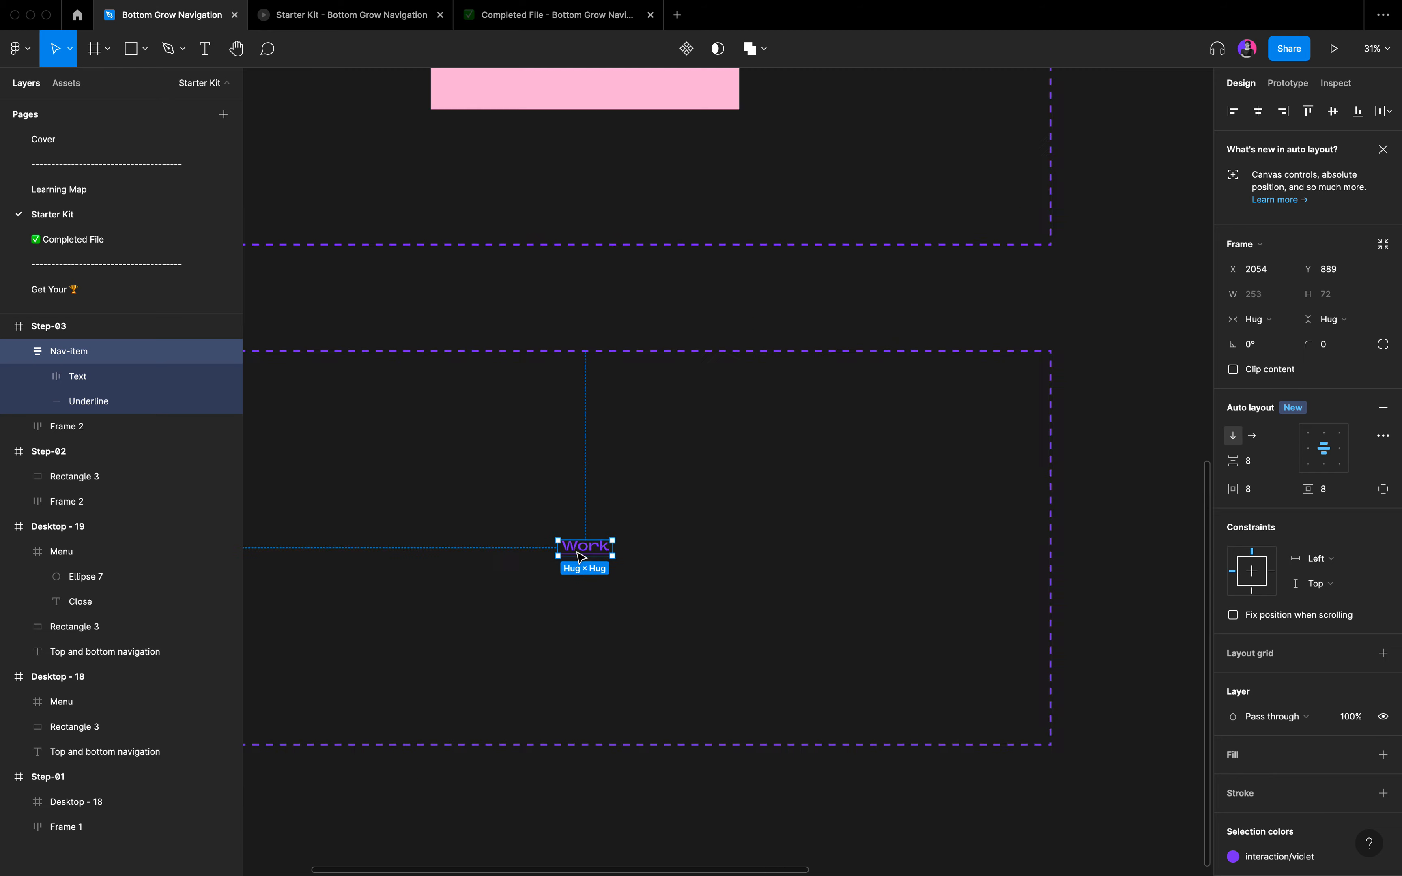
scroll(672, 392, up, 2)
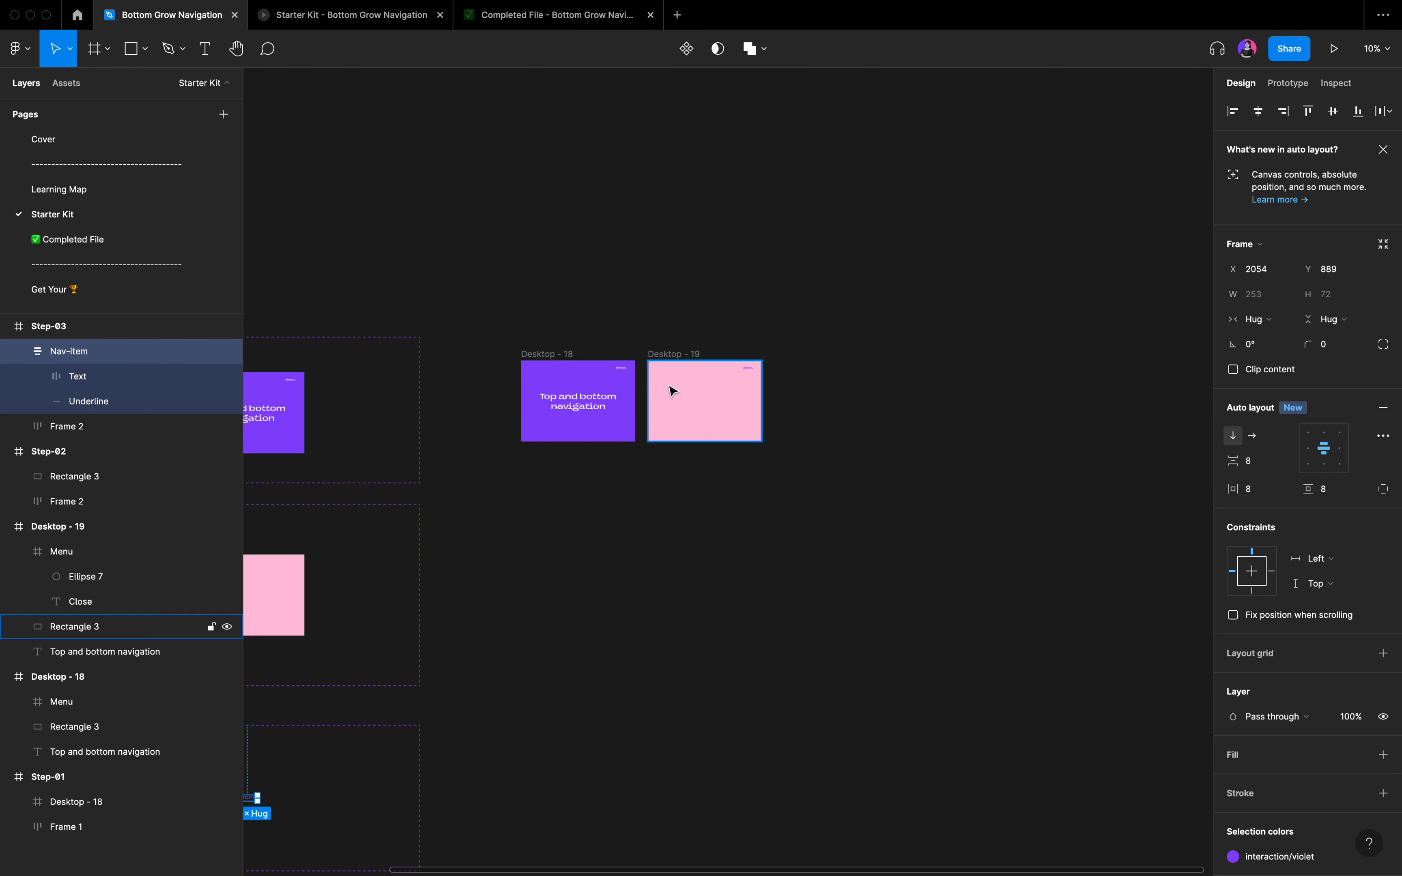
scroll(674, 387, up, 10)
scroll(673, 385, right, 3)
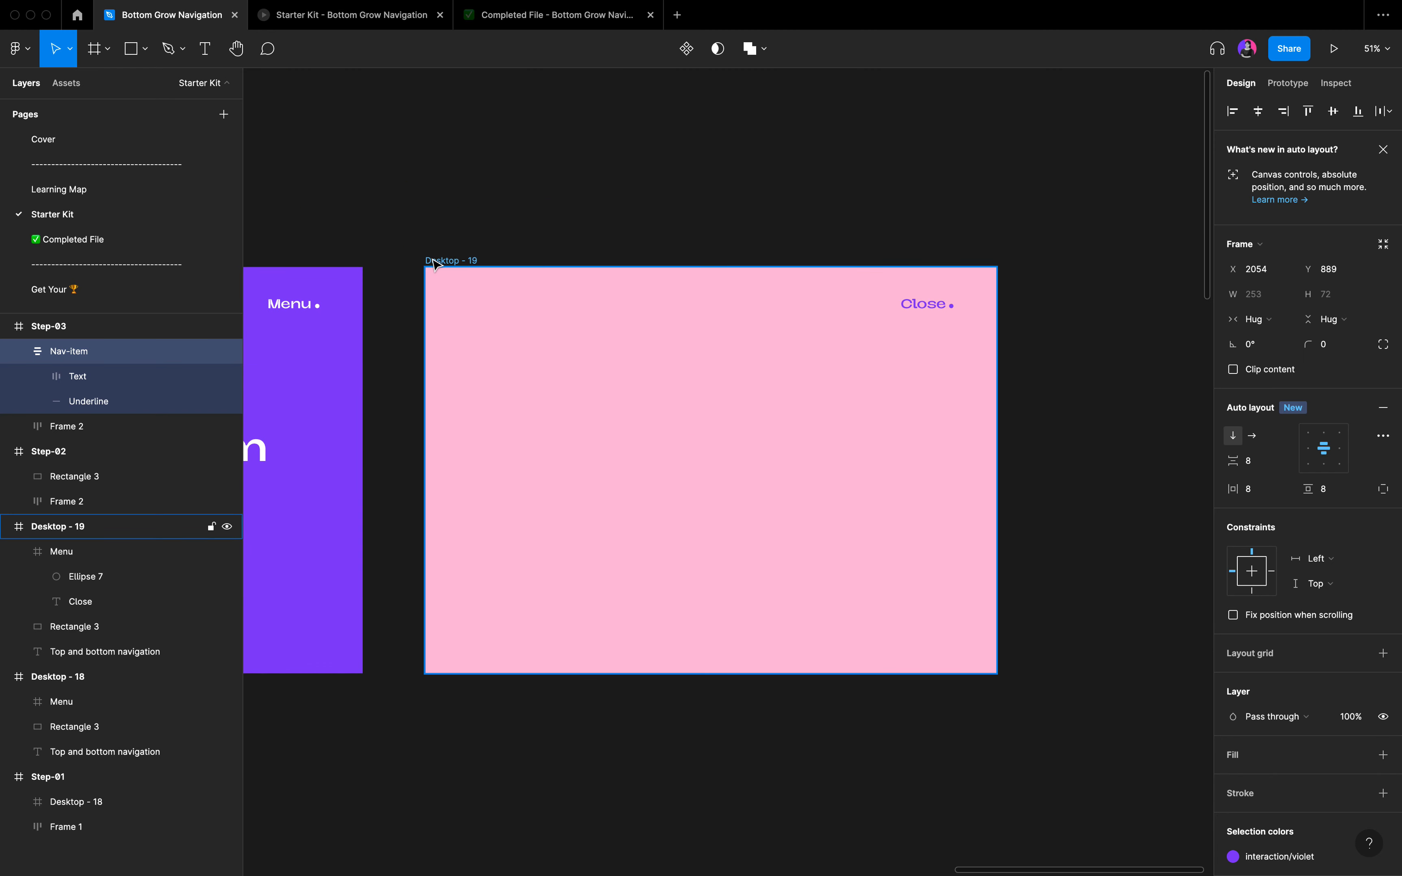
click(443, 265)
scroll(440, 261, right, 2)
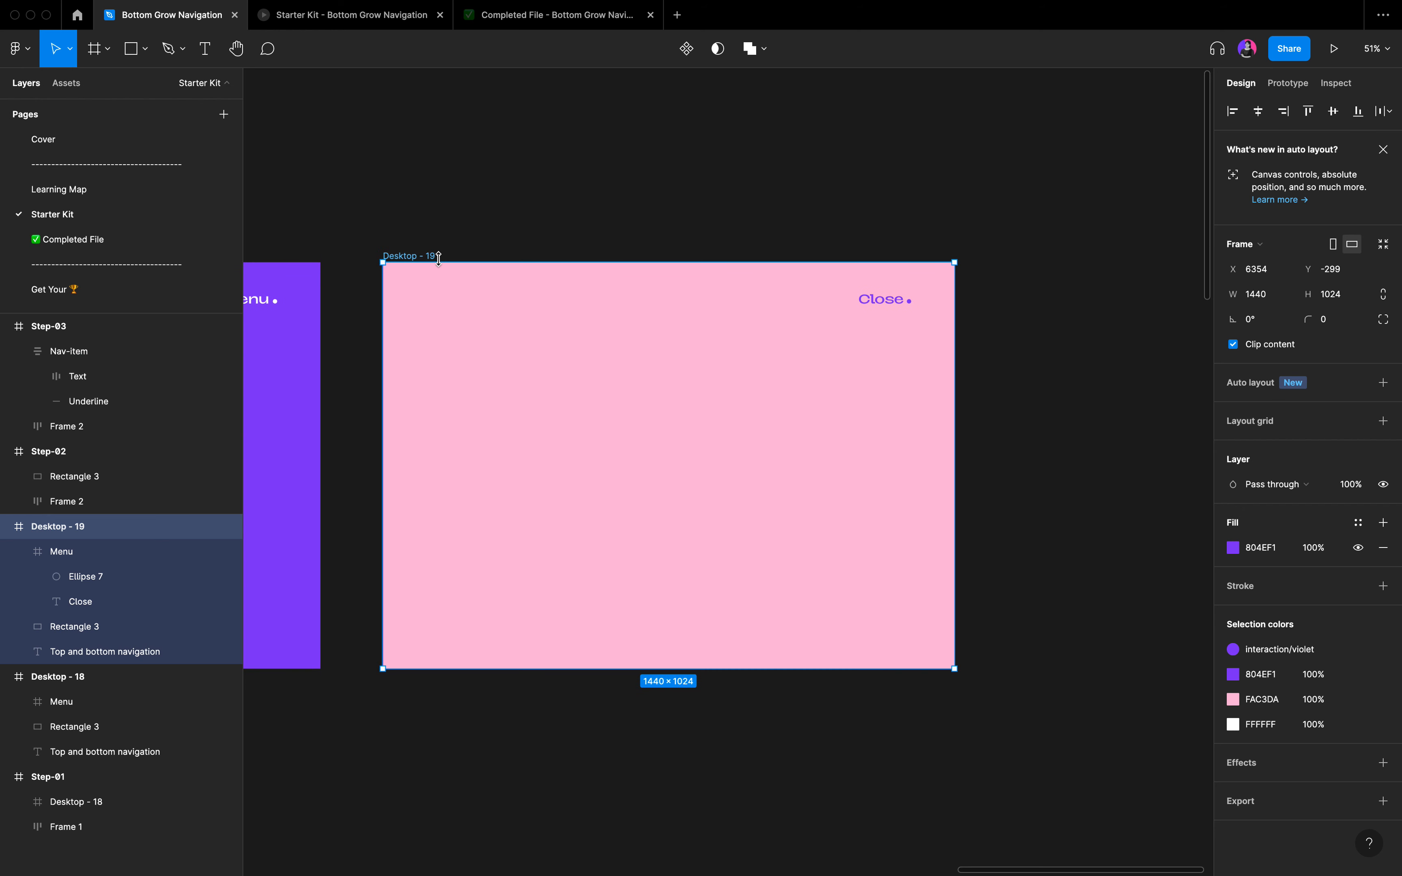
key(super+v)
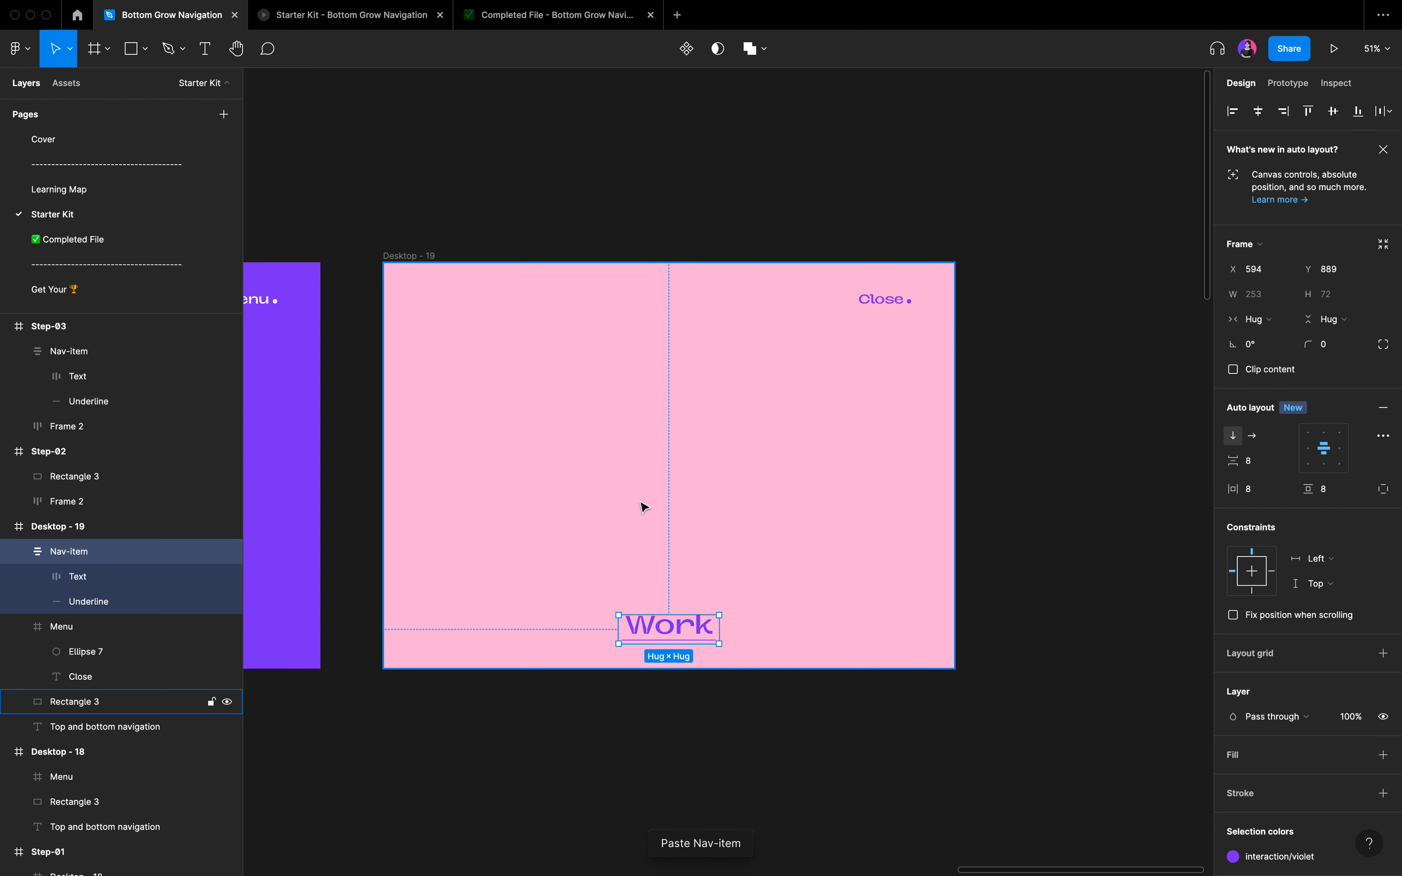
click(1330, 116)
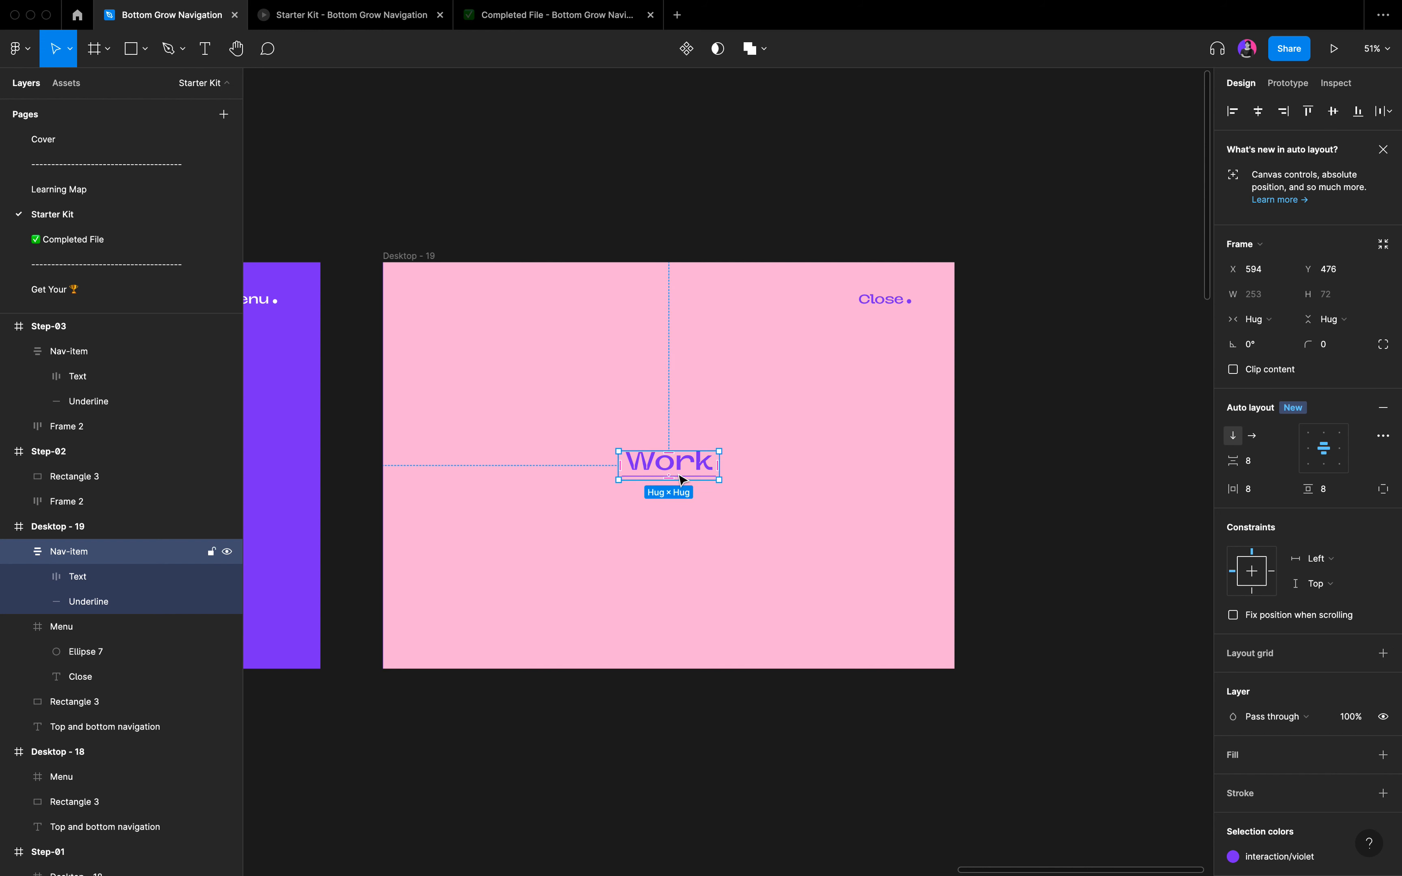
Move the Work Nav-item out of Desktop - 19 onto the empty canvas below the two desktop frames.
scroll(682, 480, up, 5)
scroll(683, 479, down, 5)
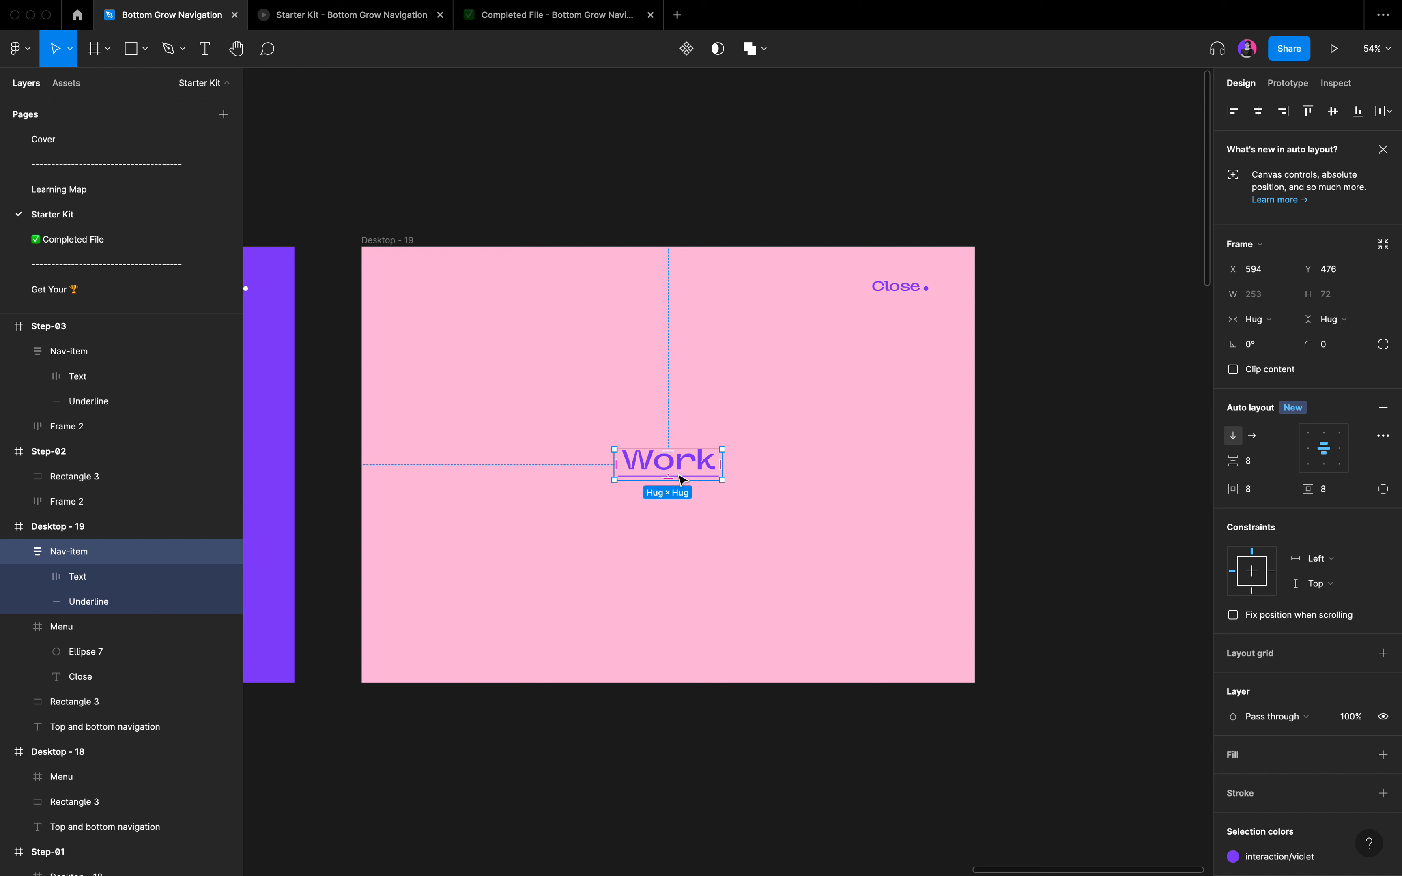
scroll(682, 479, down, 5)
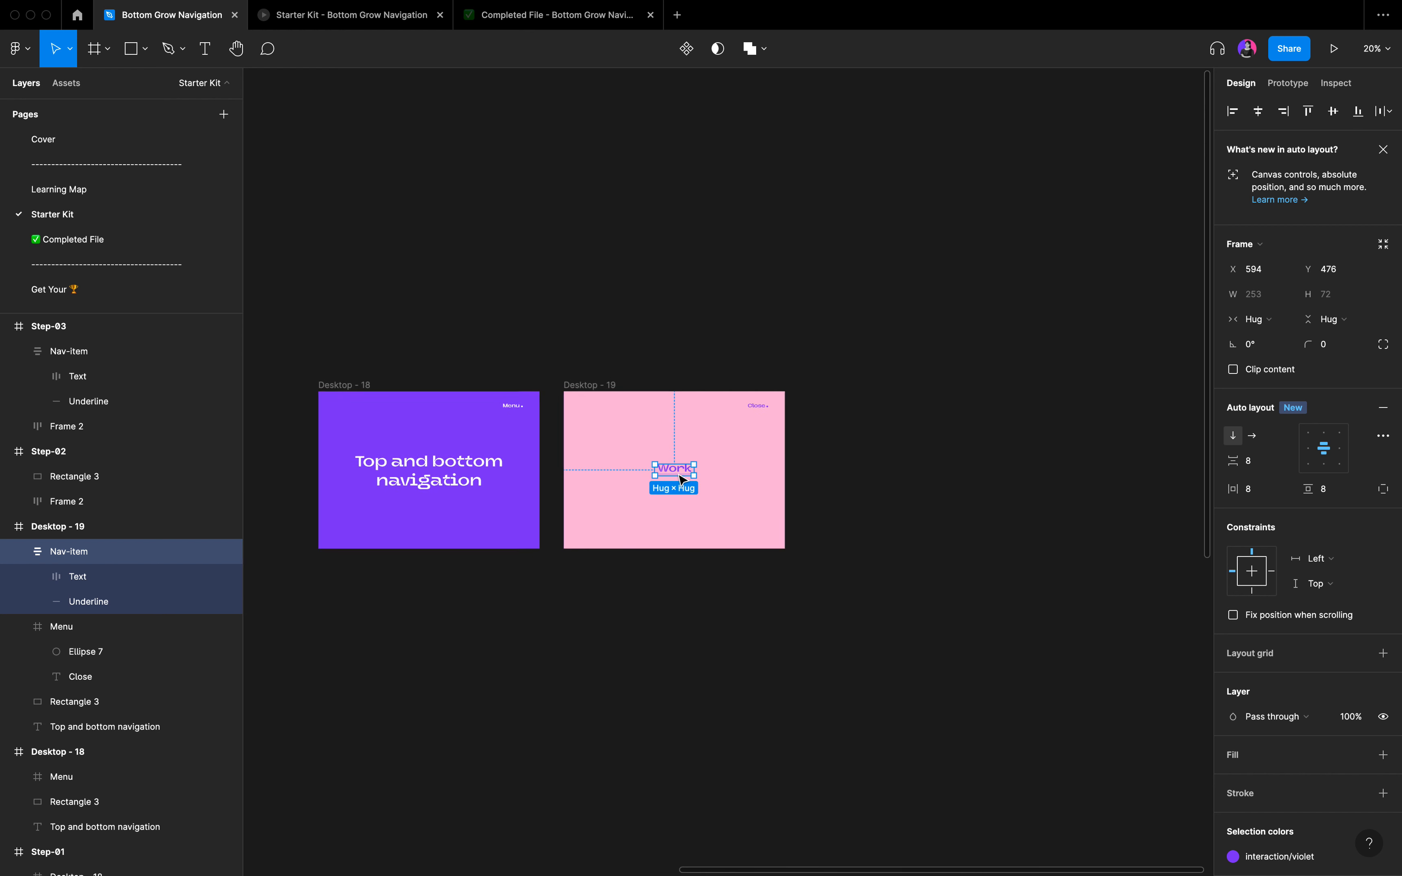
scroll(684, 464, left, 3)
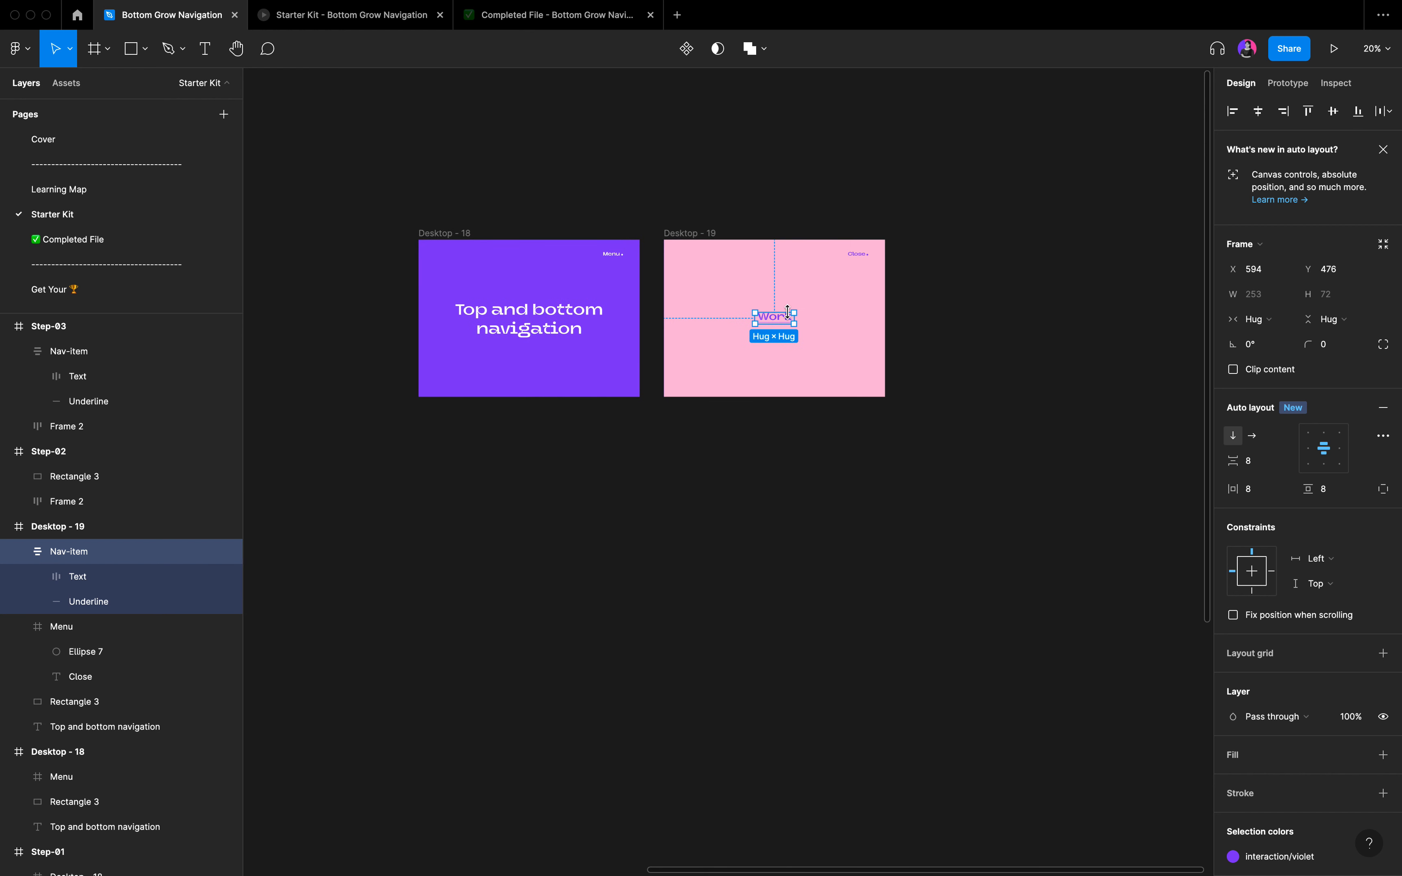
drag(773, 321, 624, 590)
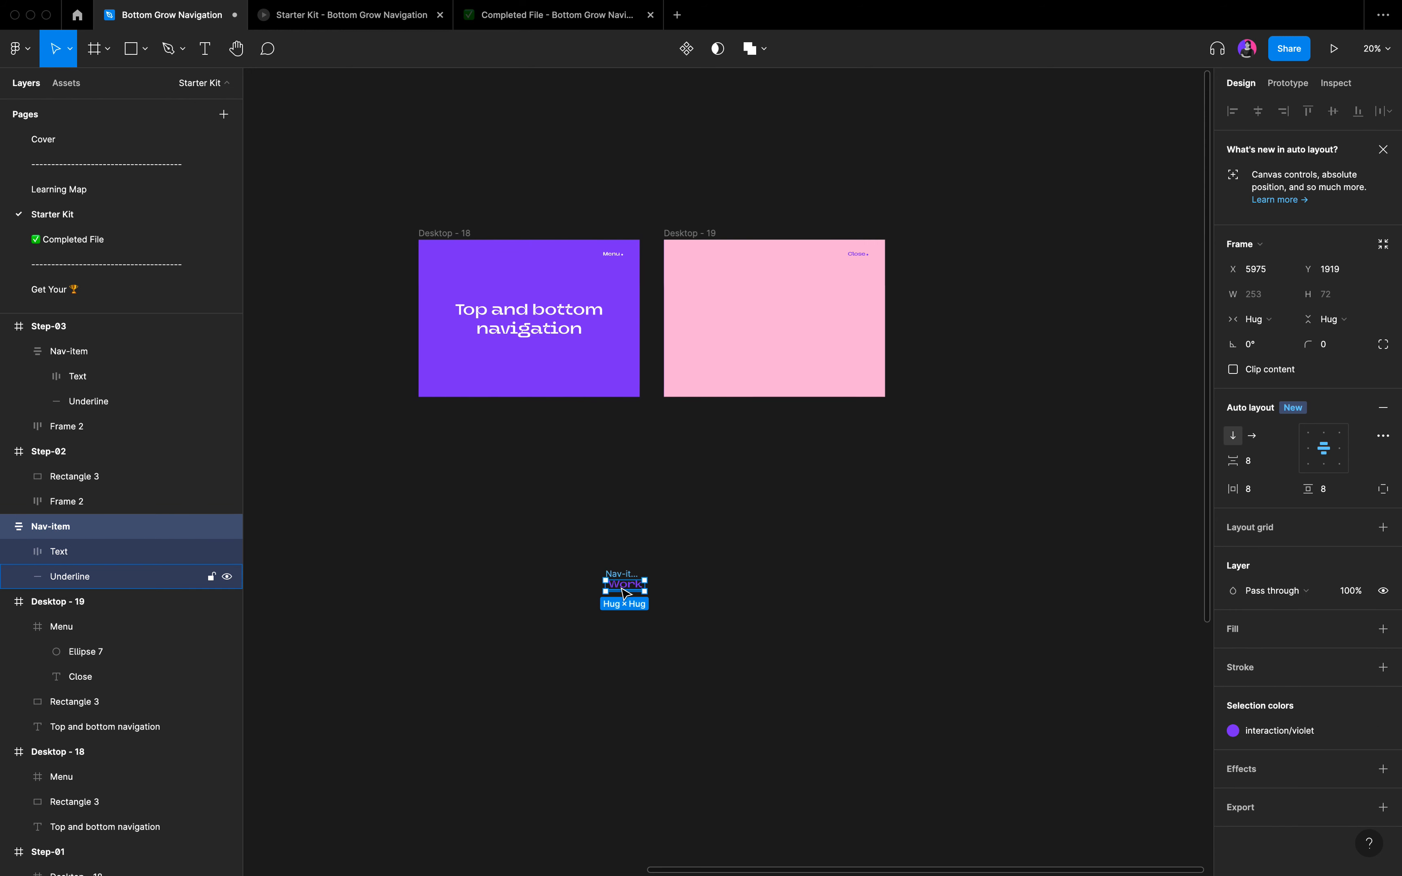
scroll(624, 592, up, 5)
scroll(622, 591, down, 2)
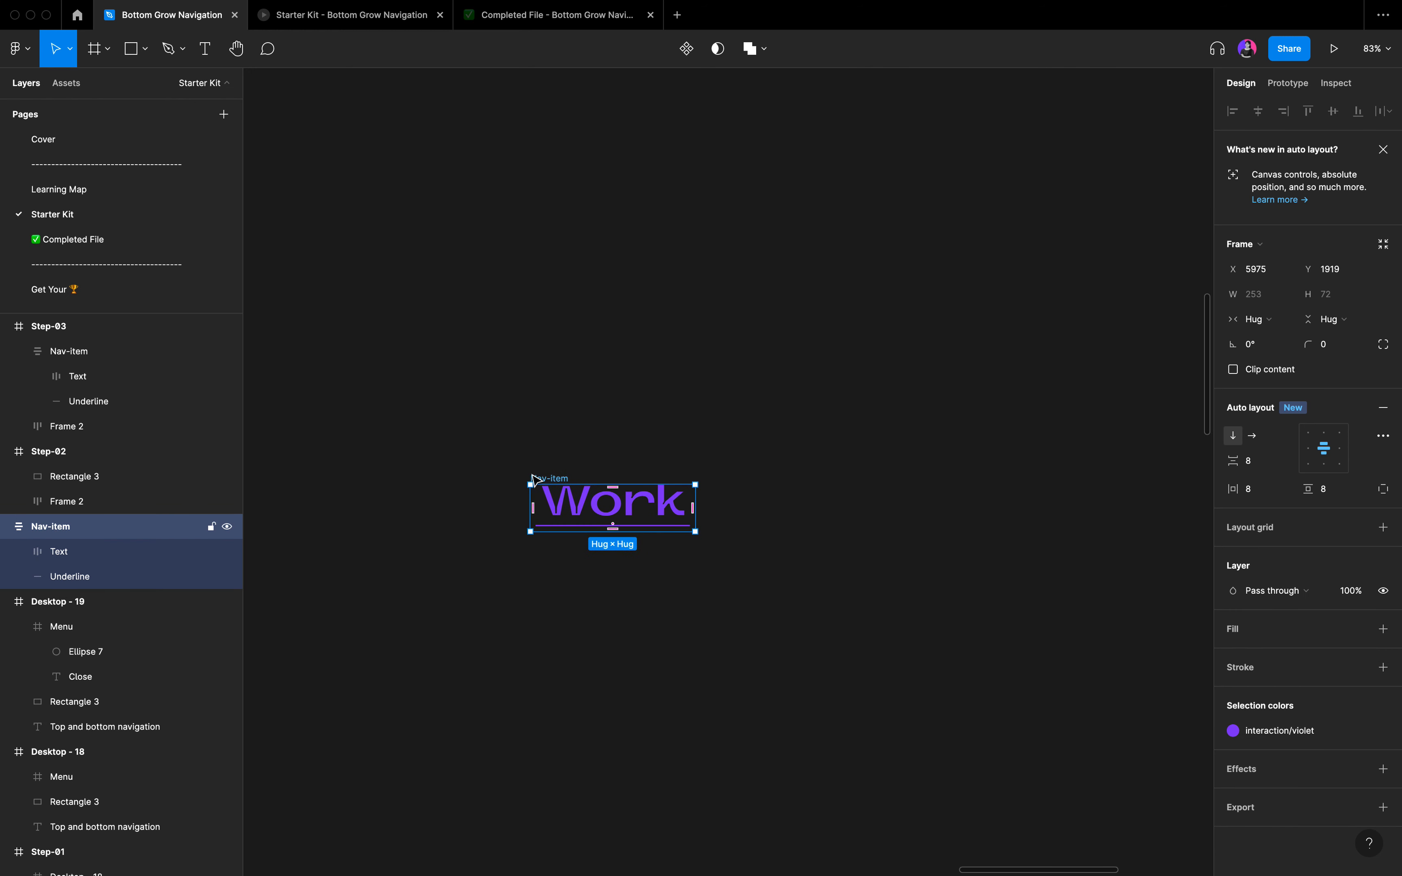
Check the navigation items in the completed prototype, and rename the standalone Nav-item in the Bottom Grow Navigation file as Default.
click(527, 18)
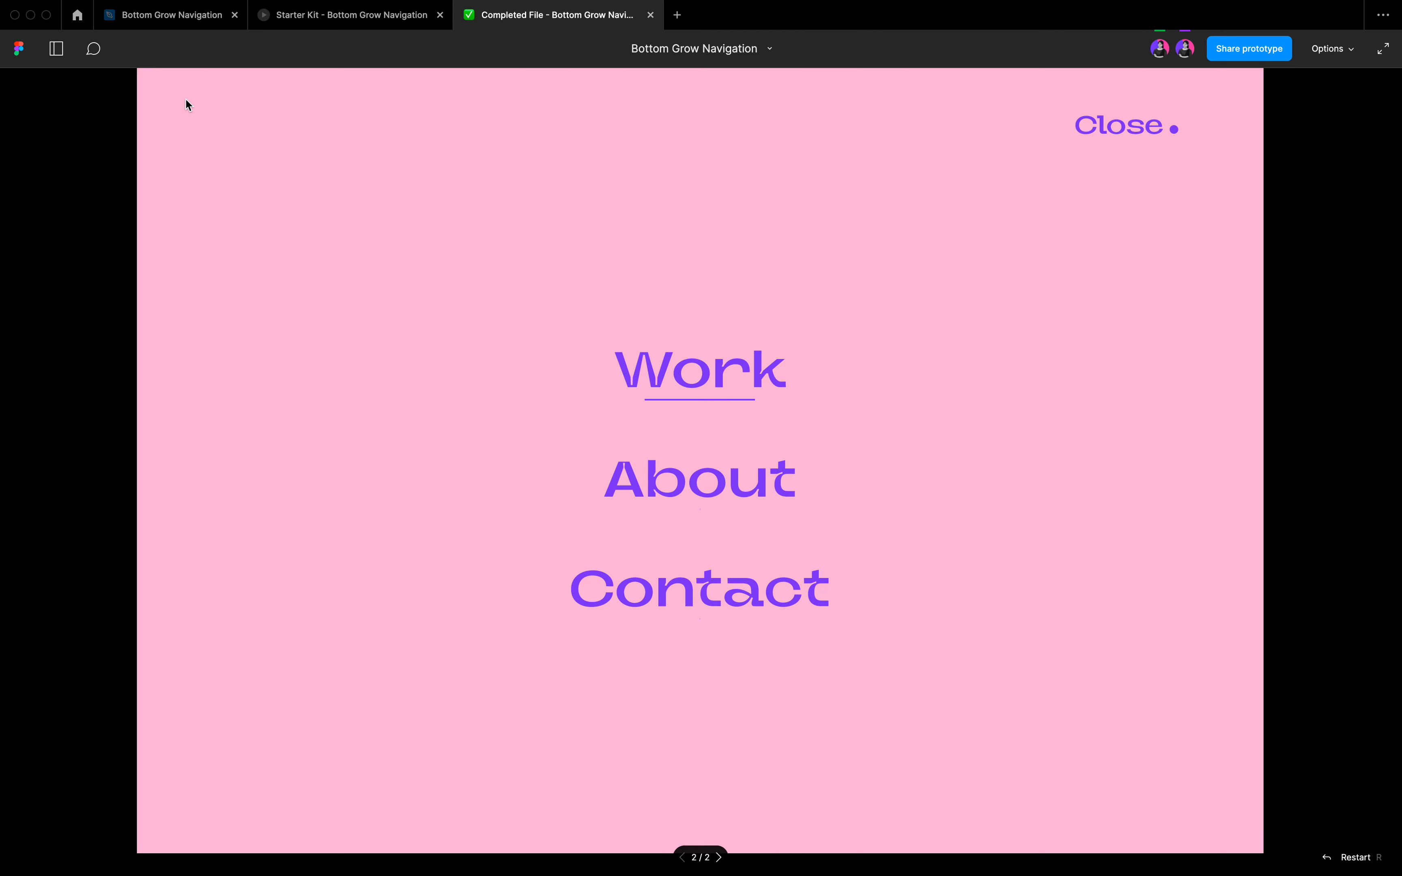
click(178, 17)
scroll(503, 450, down, 3)
scroll(503, 450, right, 1)
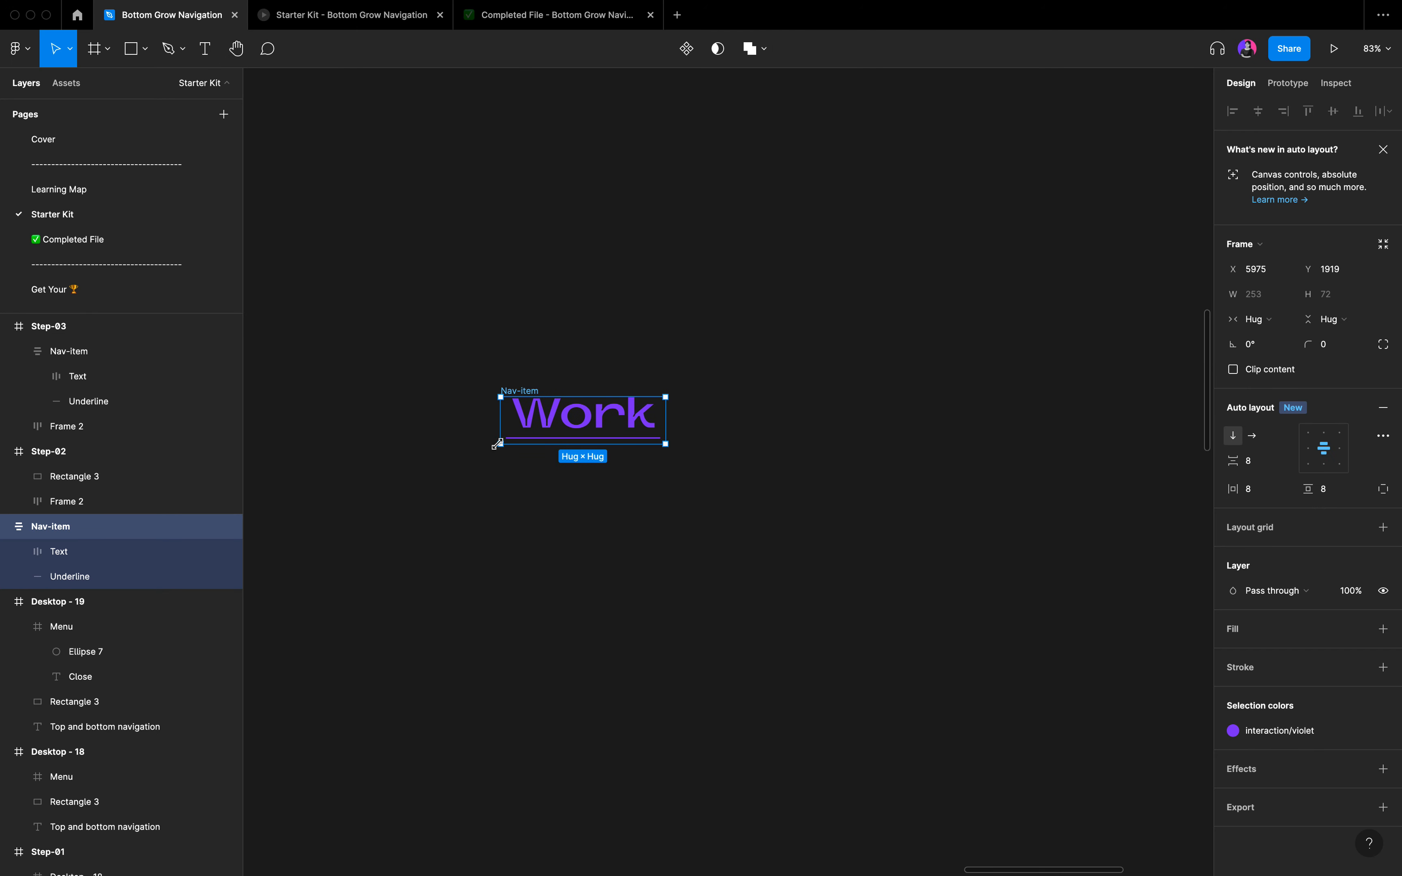
key(super+r)
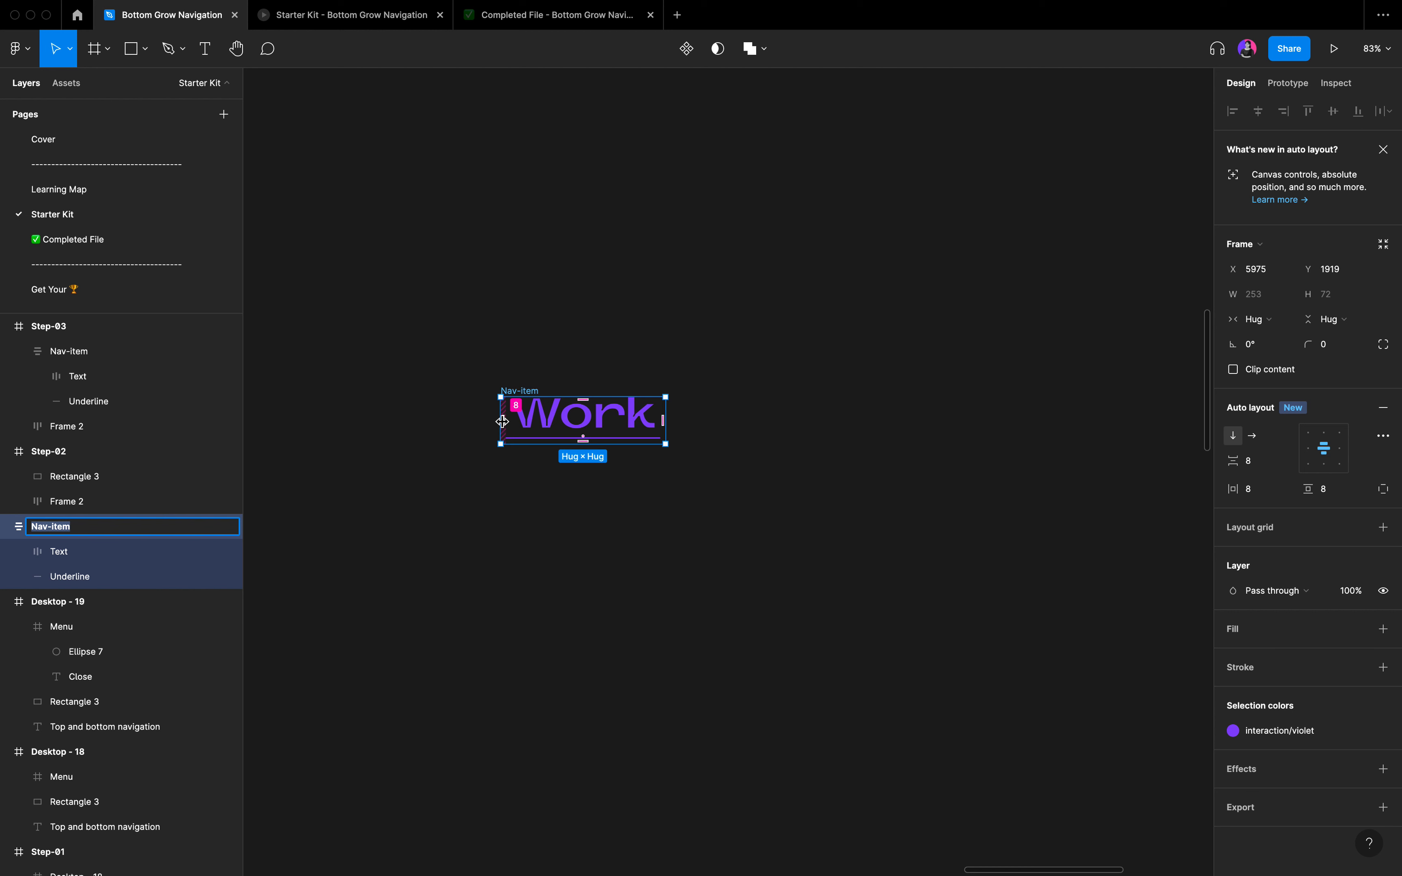
text(Default)
key(Return)
Duplicate the Default frame beside the original and rename the copy as Hover.
scroll(541, 439, down, 2)
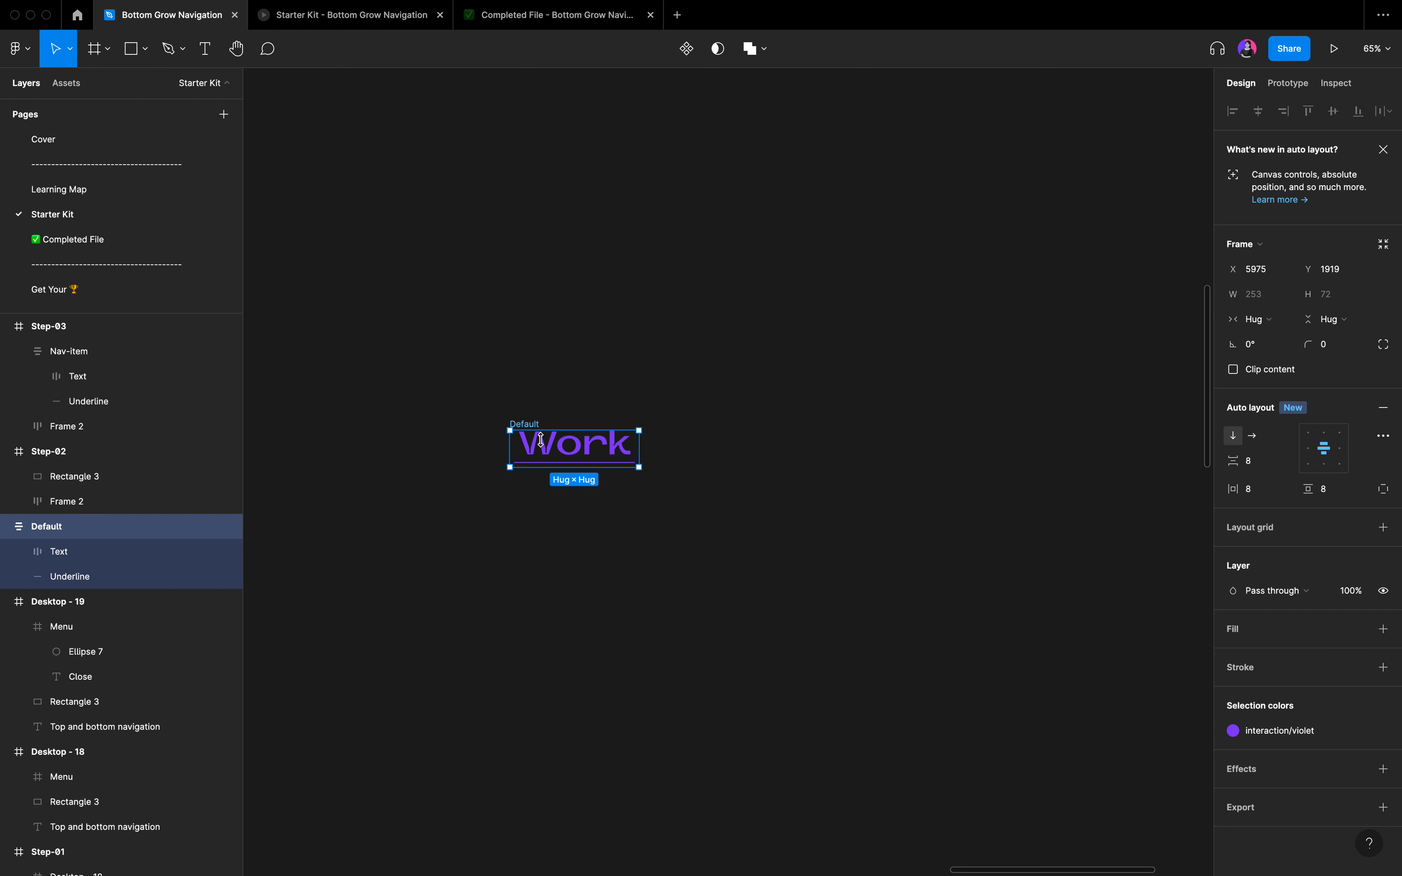
drag(573, 454, 719, 452)
double_click(683, 424)
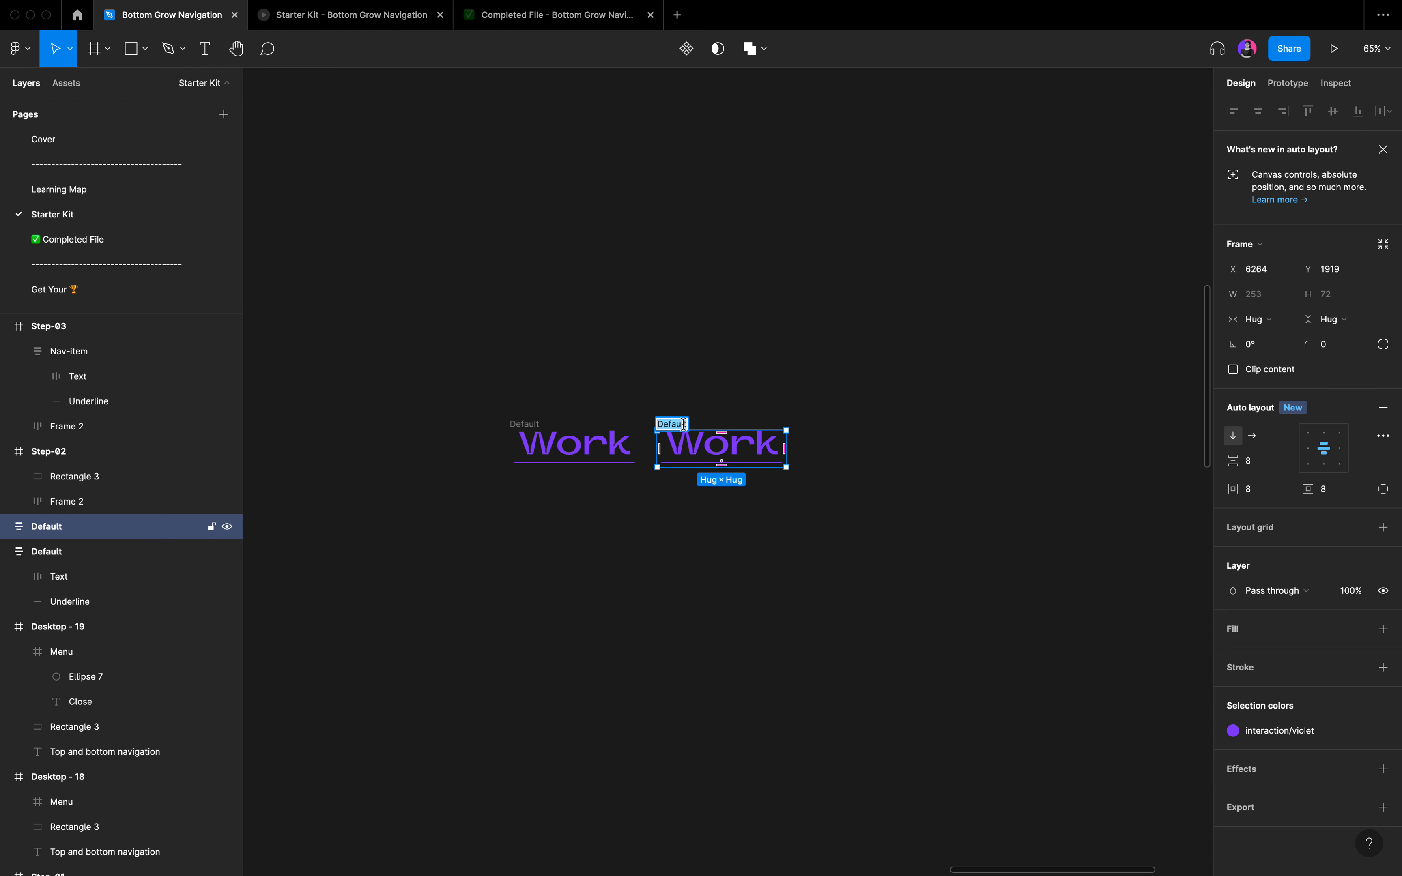
text(Hover)
key(Return)
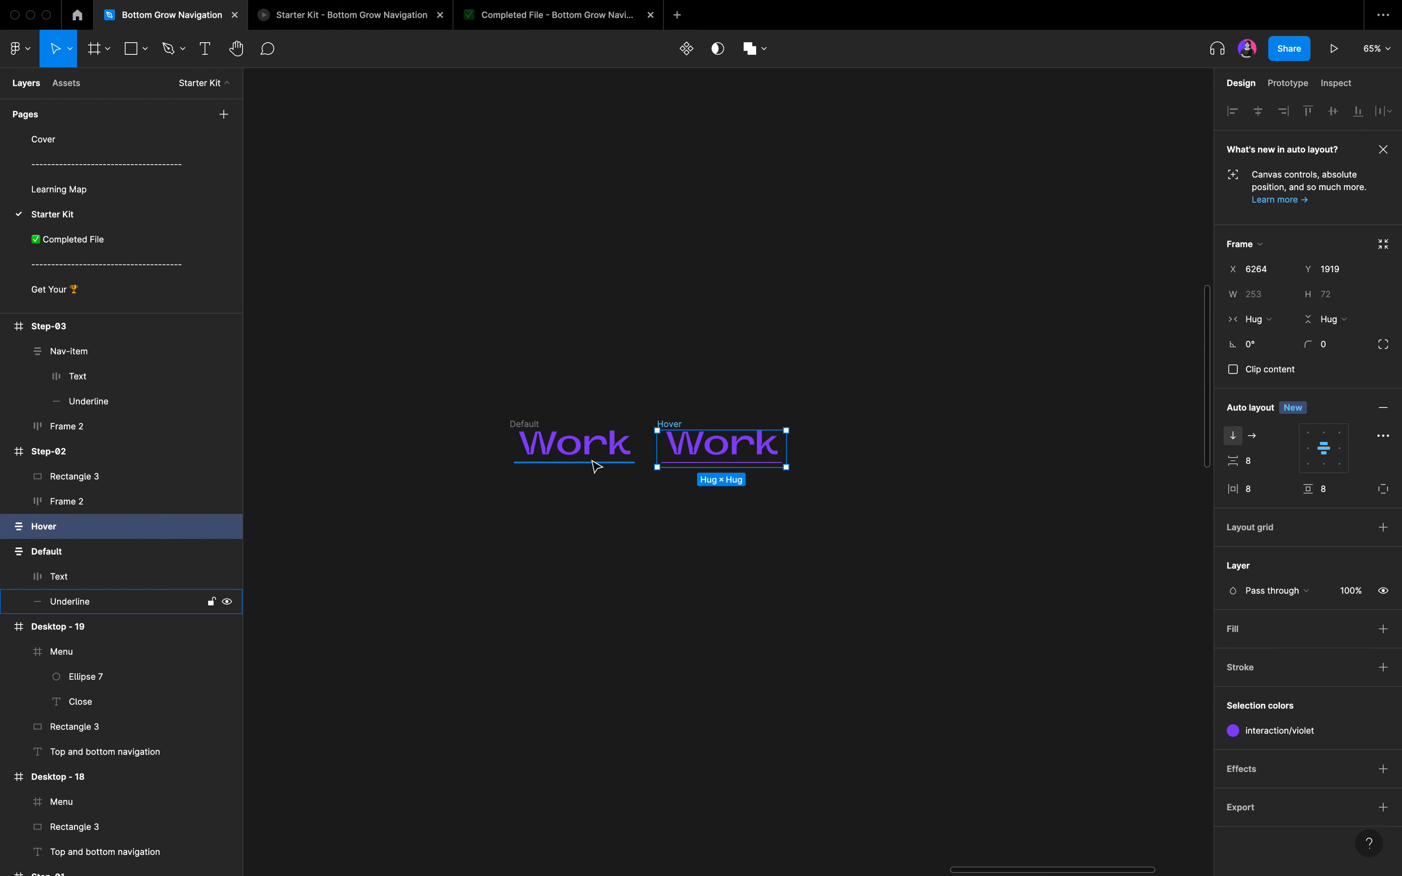
Shorten the underline in the Default frame to a fixed width of 0.1.
click(597, 467)
scroll(597, 466, up, 5)
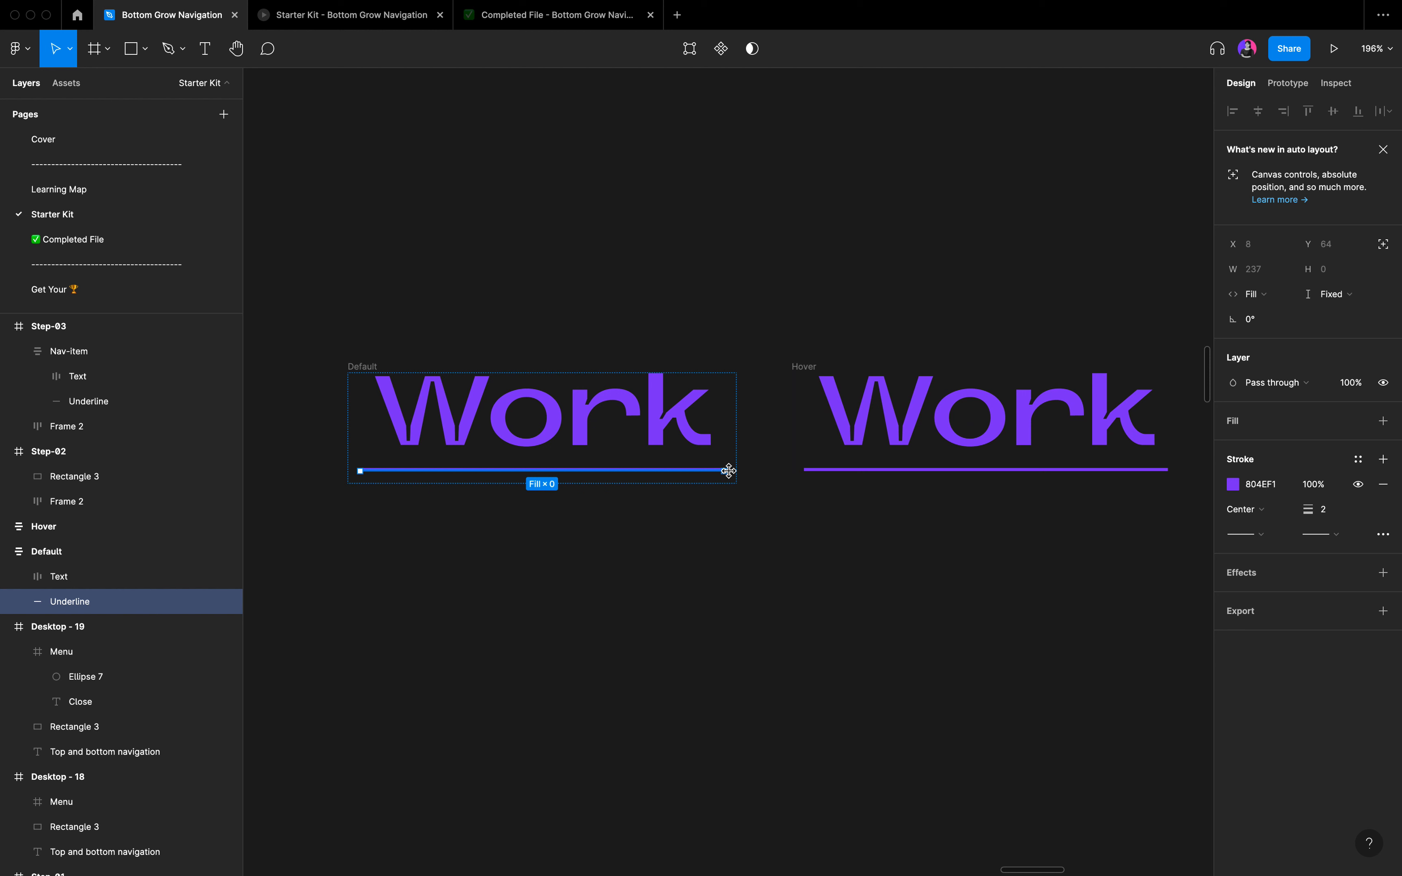
drag(728, 470, 659, 470)
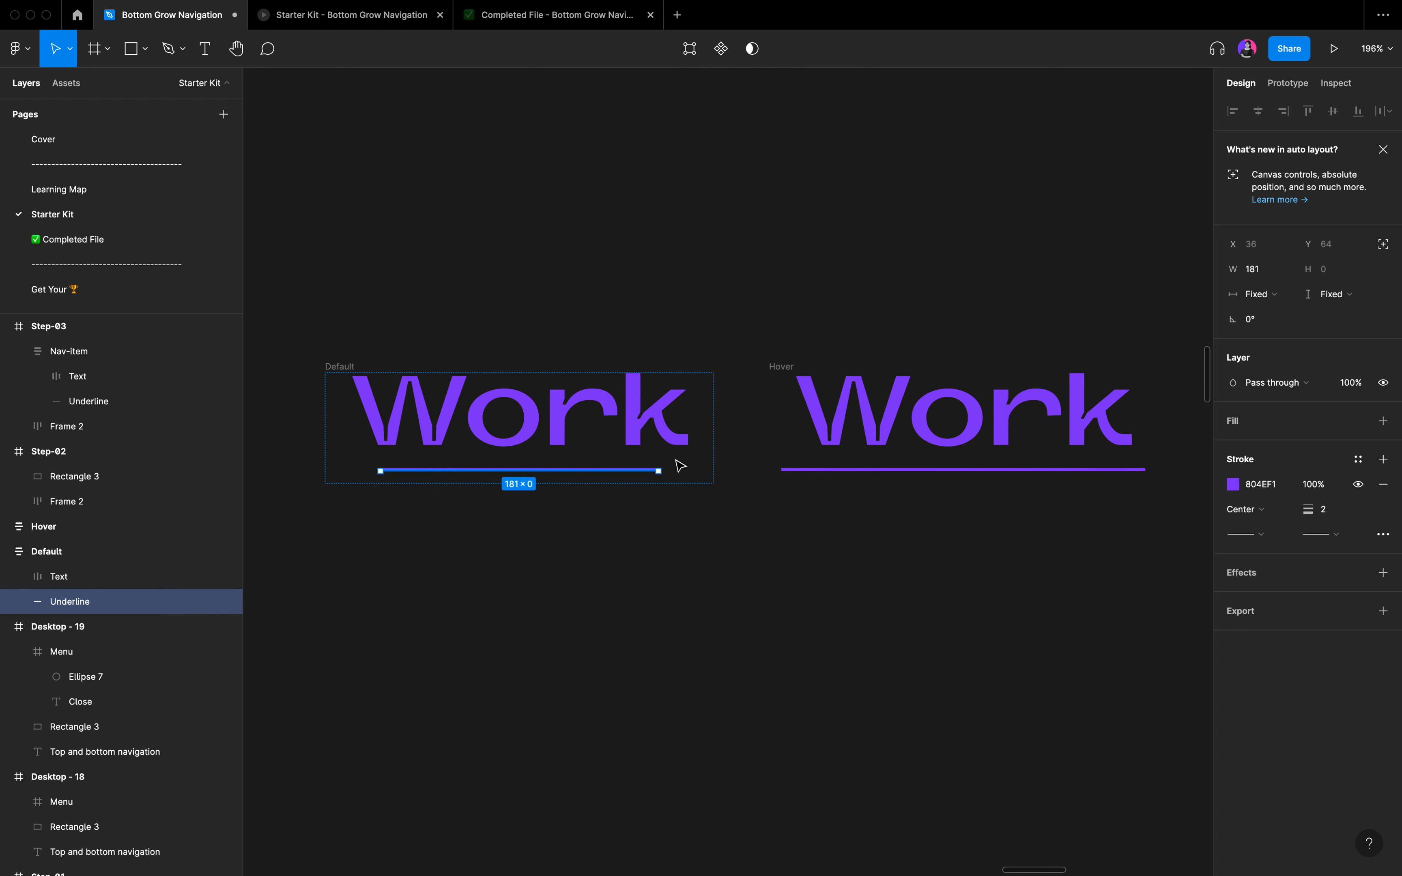
click(1254, 274)
text(0.1)
key(Return)
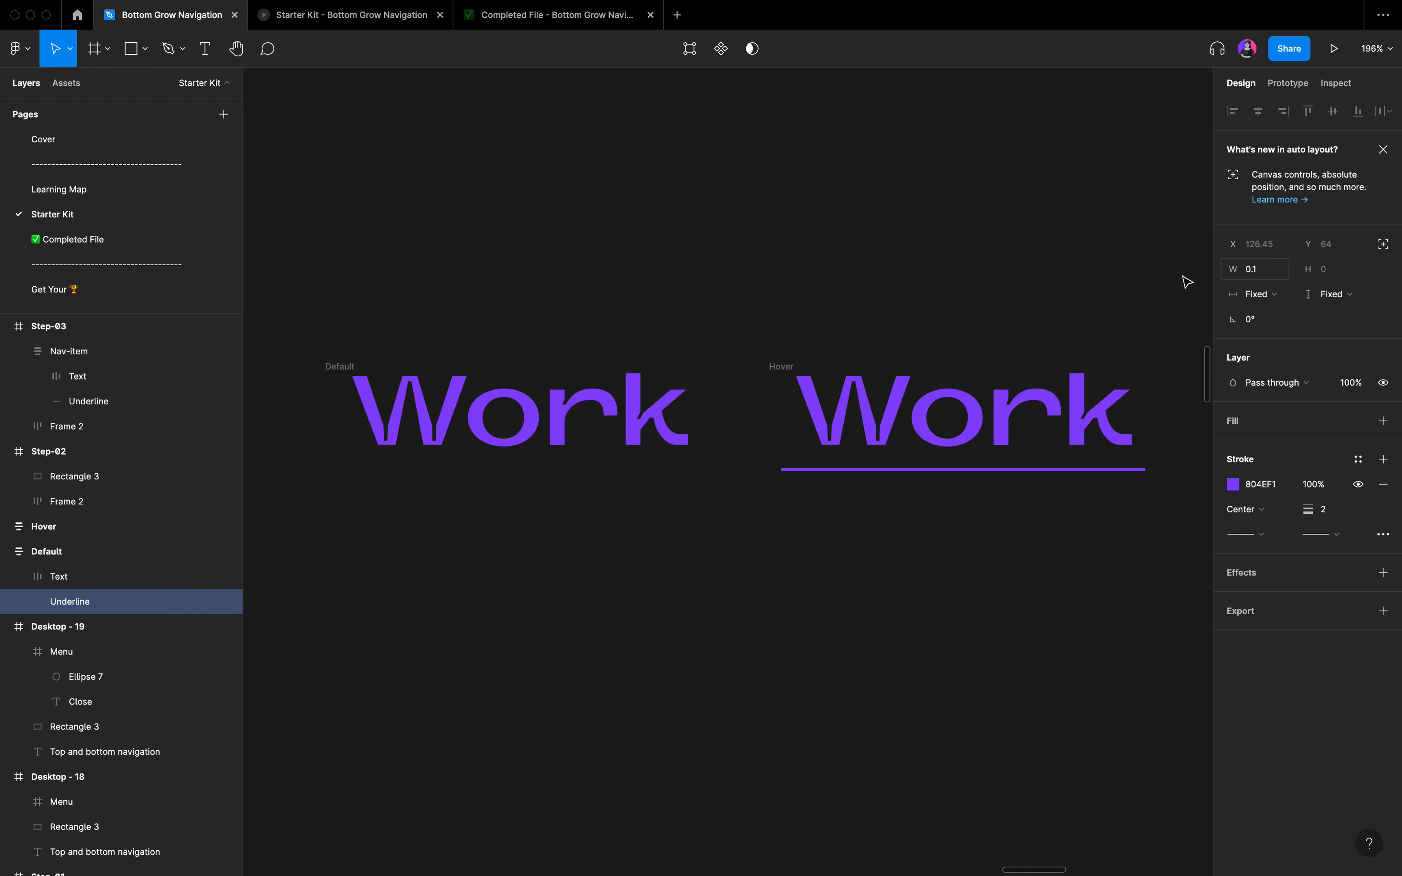
click(644, 626)
scroll(647, 628, down, 5)
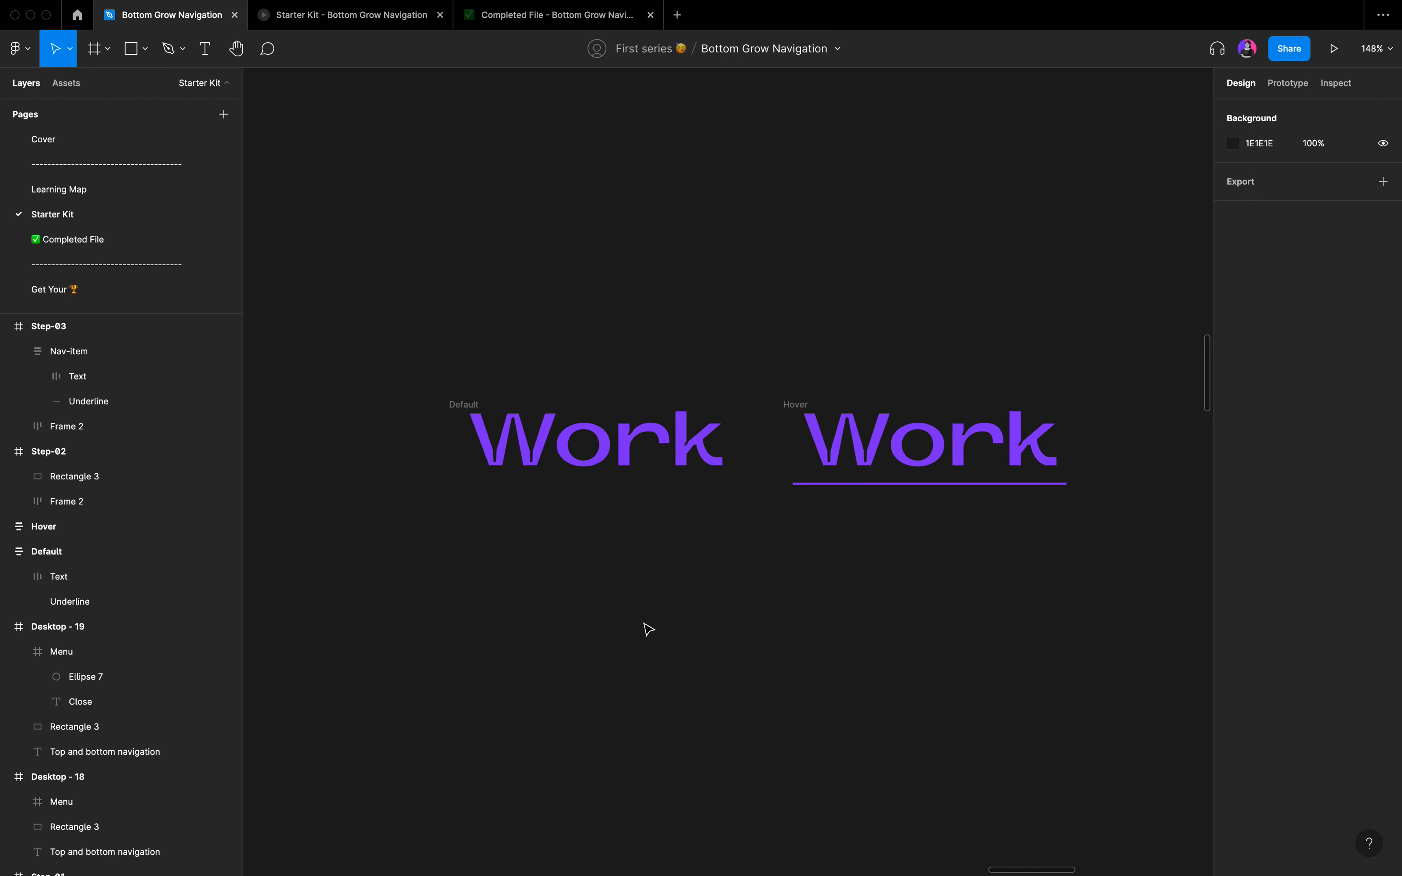
Combine the Default and Hover frames into one component set with two variants.
click(471, 408)
scroll(473, 410, up, 5)
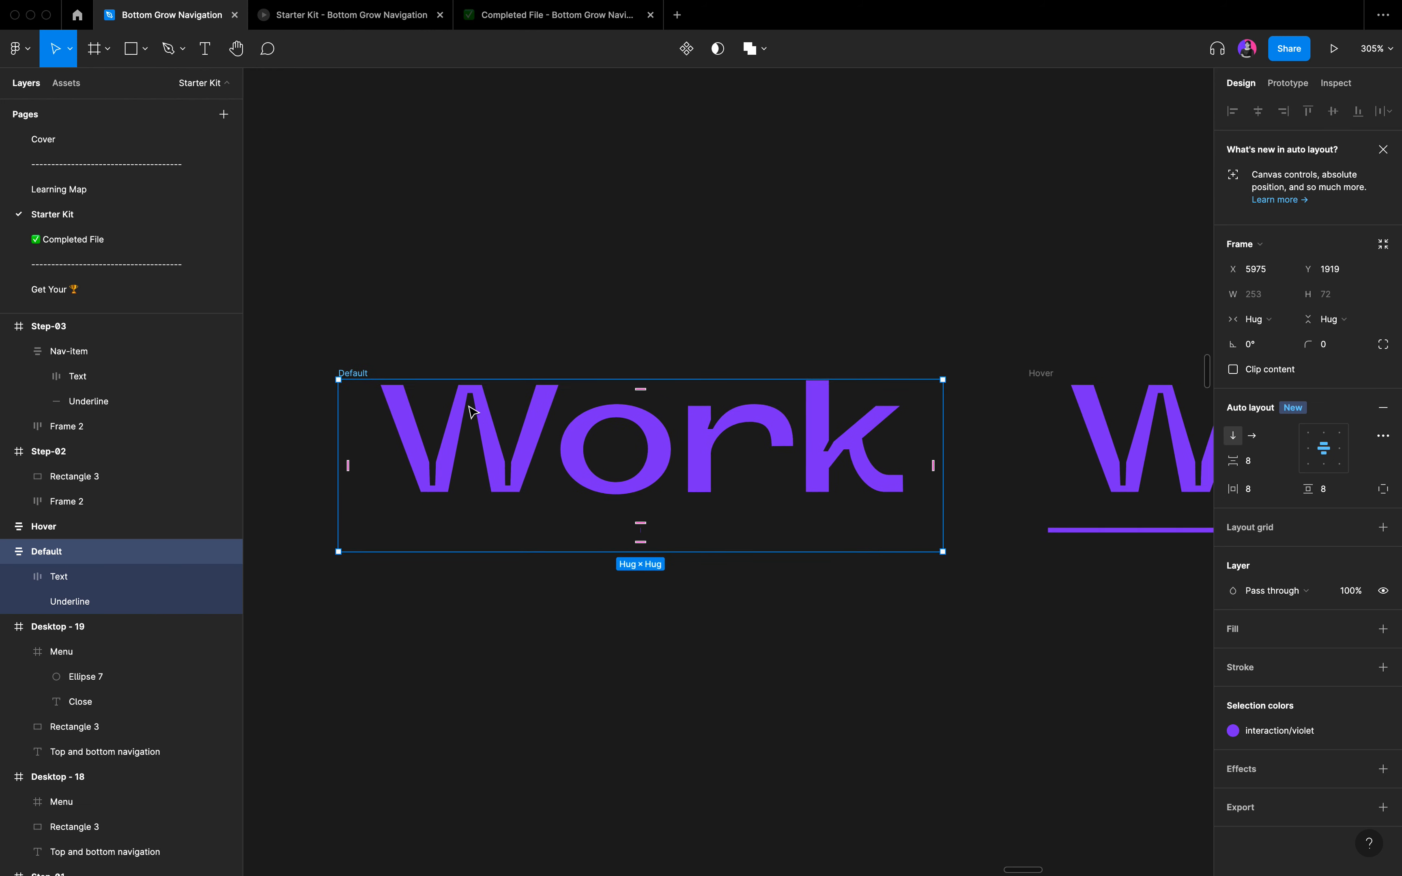
scroll(470, 408, down, 5)
scroll(470, 409, down, 1)
scroll(470, 409, right, 1)
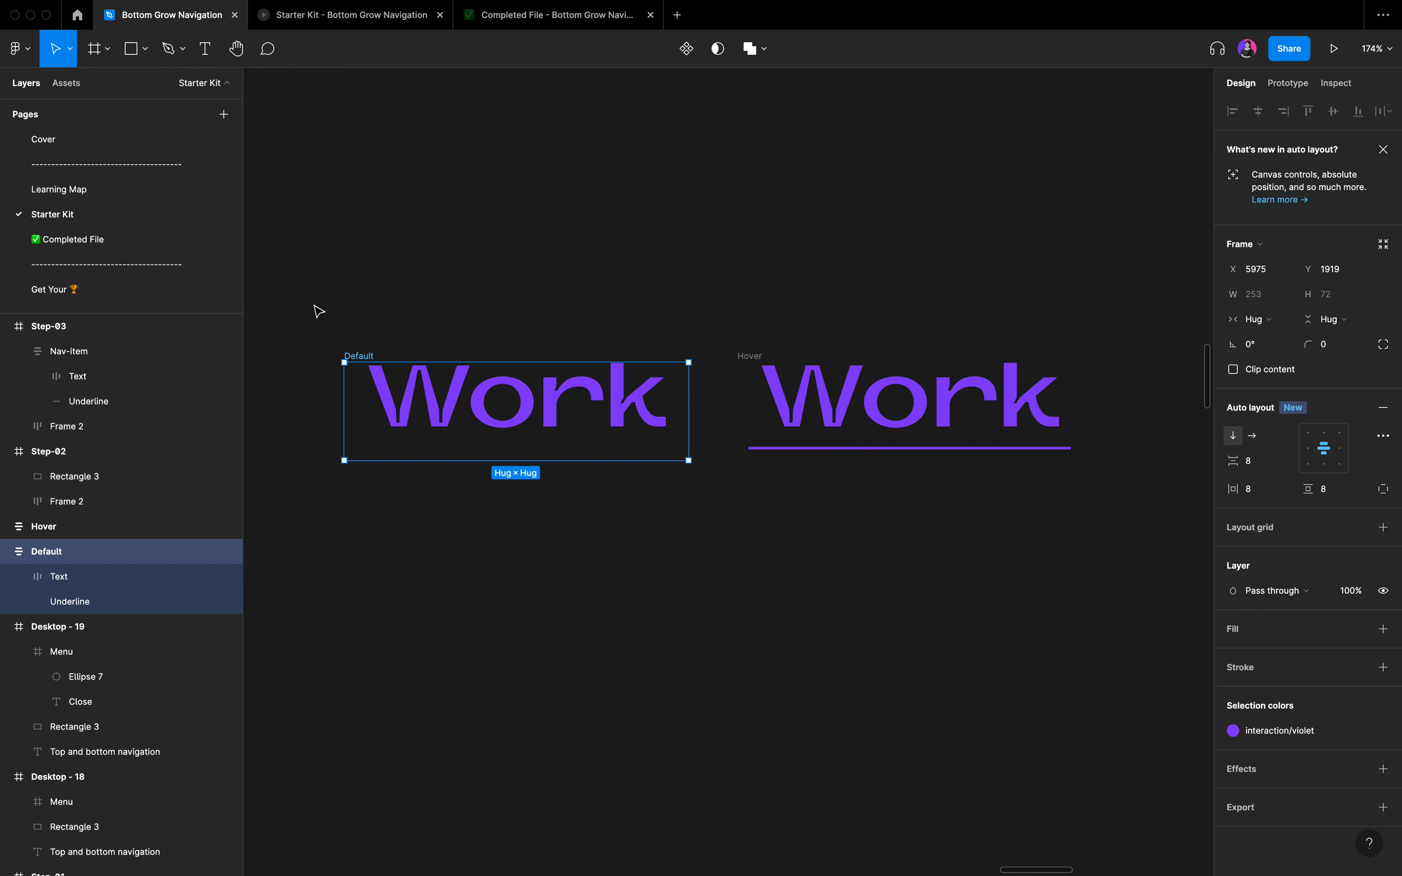
drag(295, 305, 1170, 548)
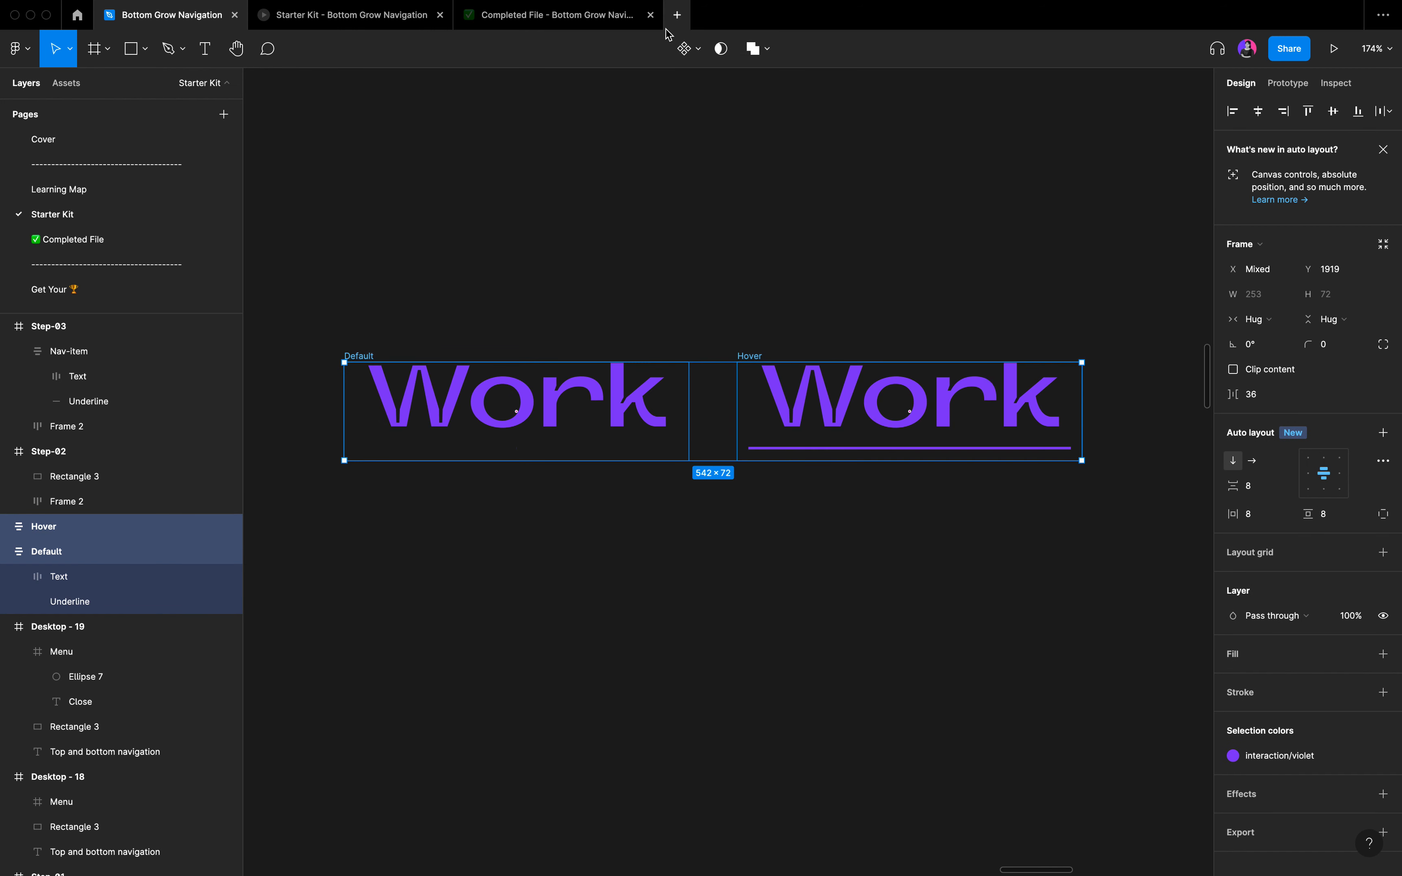
click(701, 49)
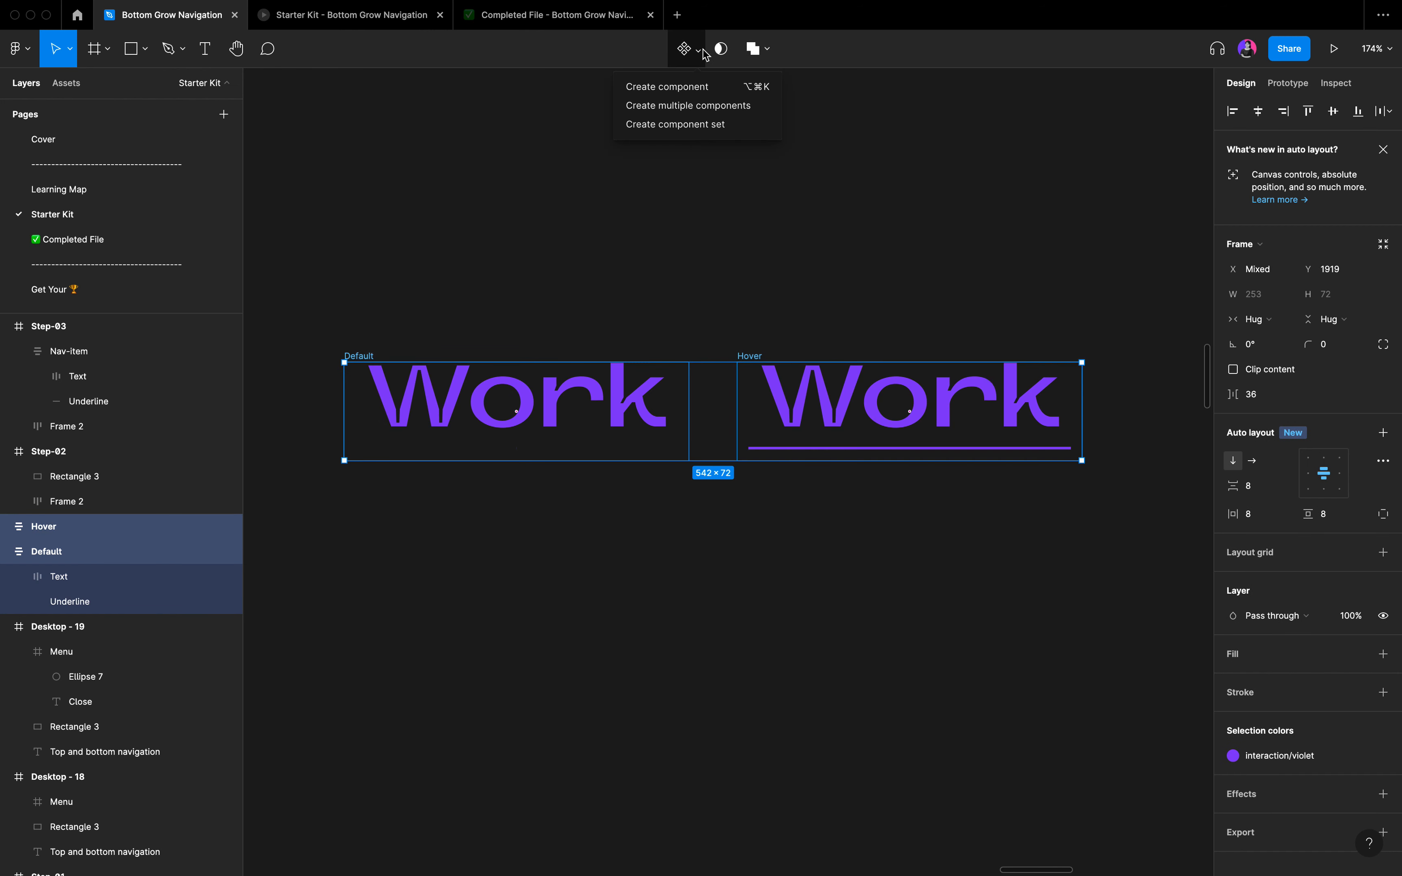
click(706, 107)
click(1287, 461)
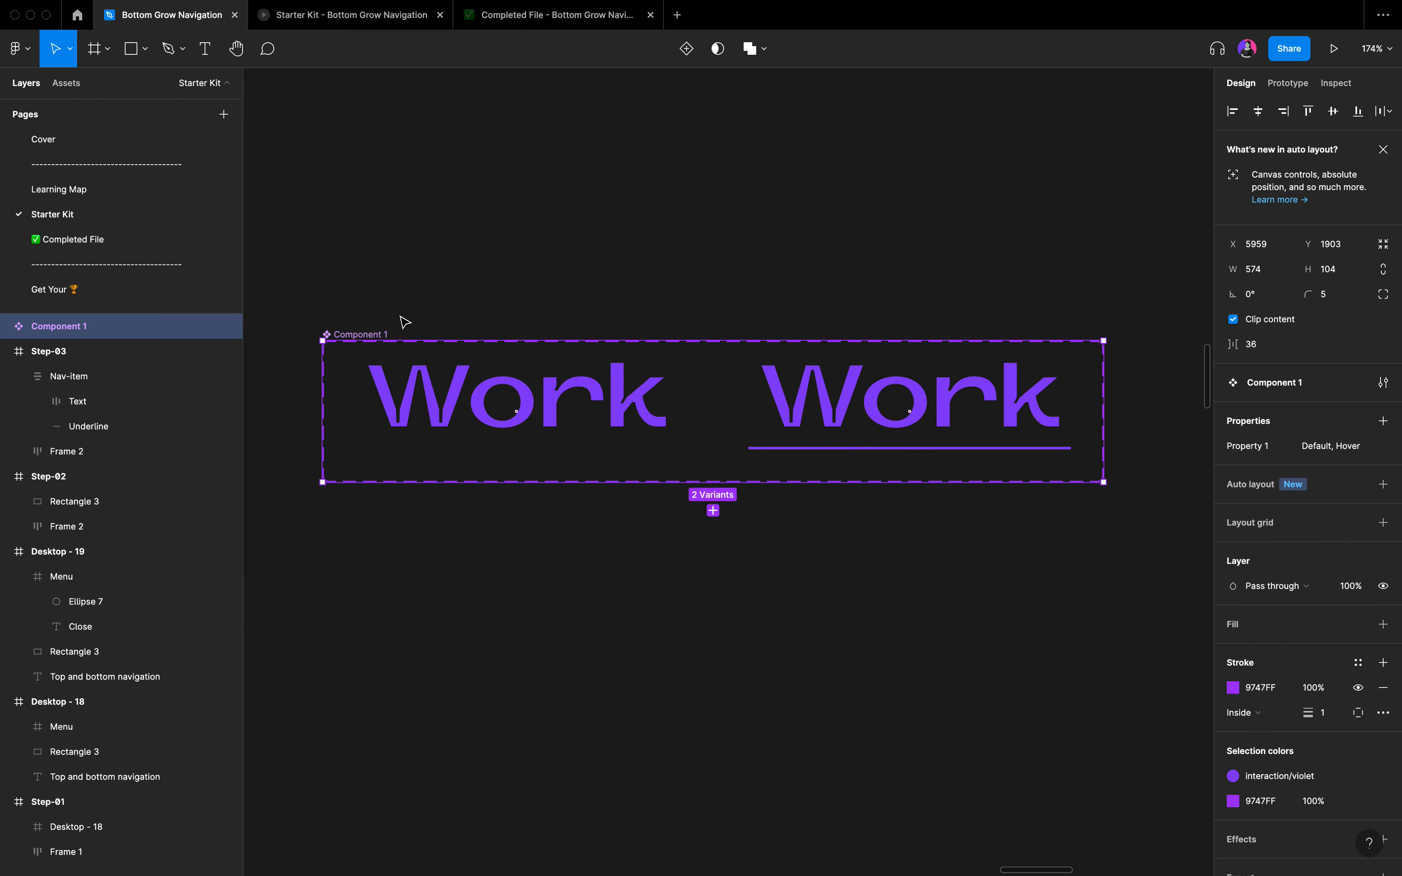
Rename the new component set as Nav-item.
key(super+r)
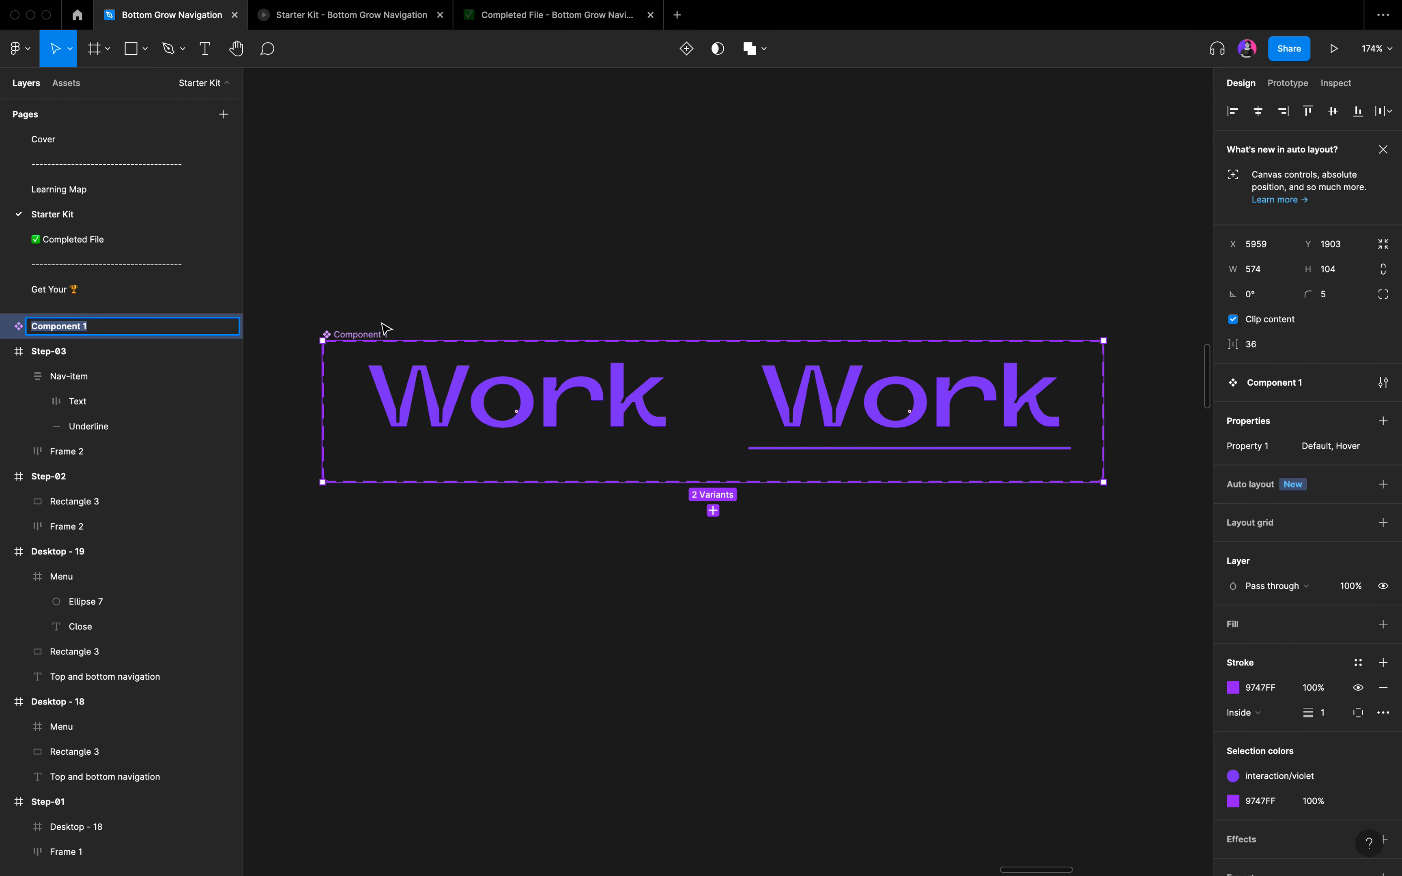
text(Nav-item)
key(Return)
Connect the Default variant of Nav-item to the Hover variant with a While hovering, Change to interaction.
click(527, 408)
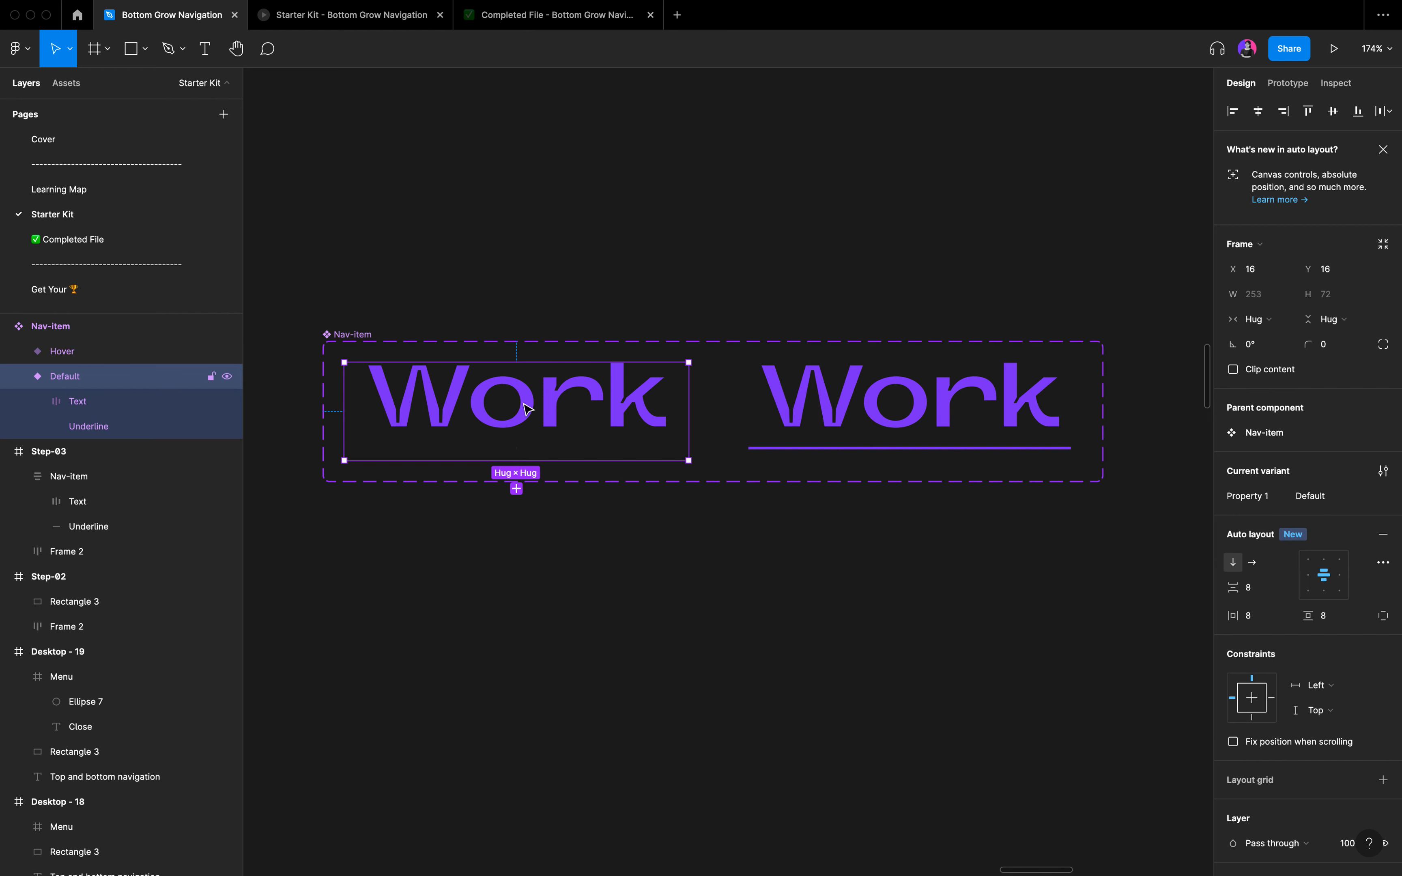
key(shift+e)
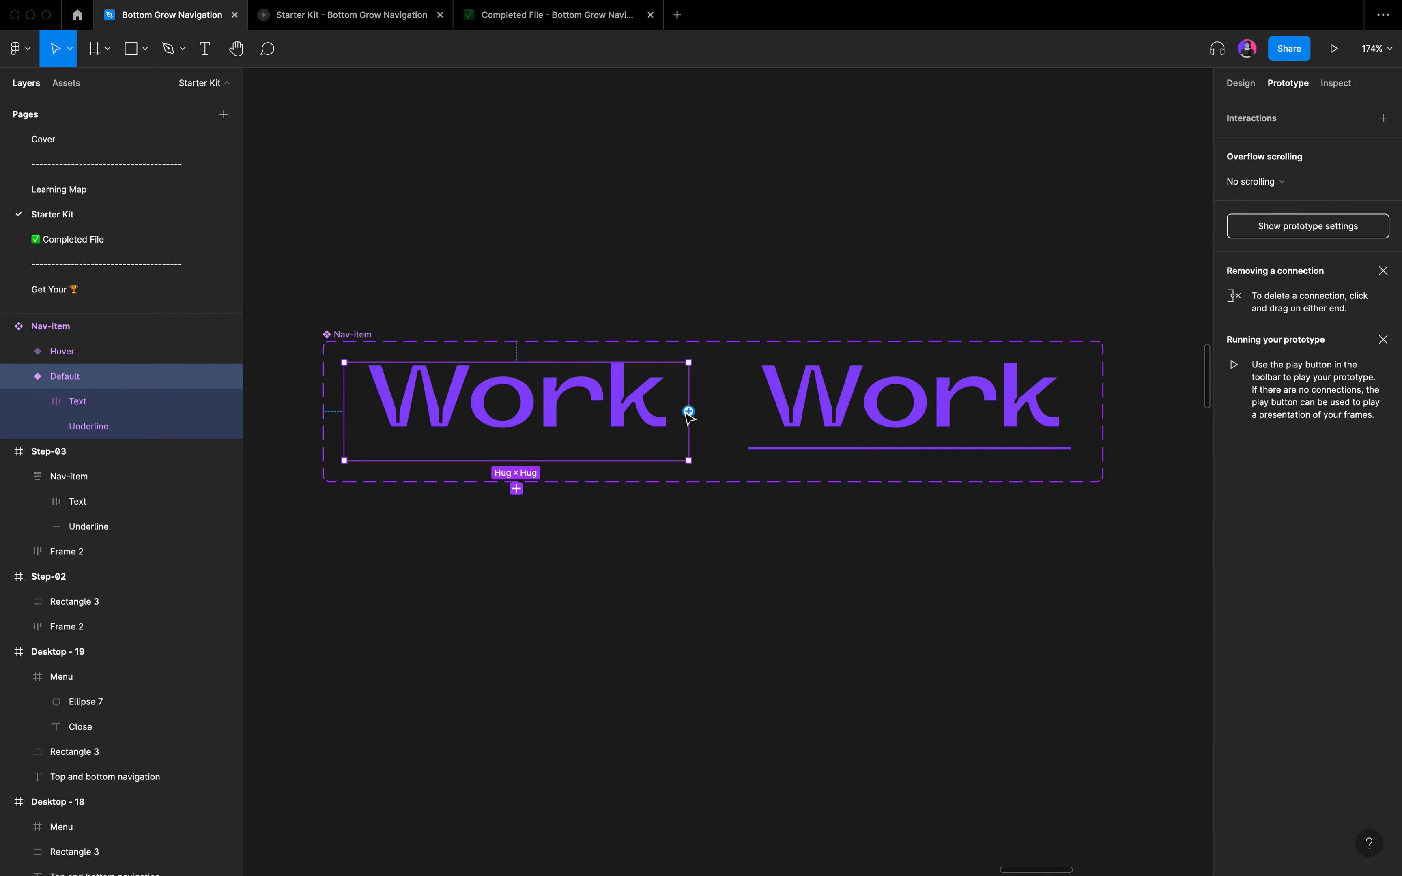
drag(689, 411, 800, 420)
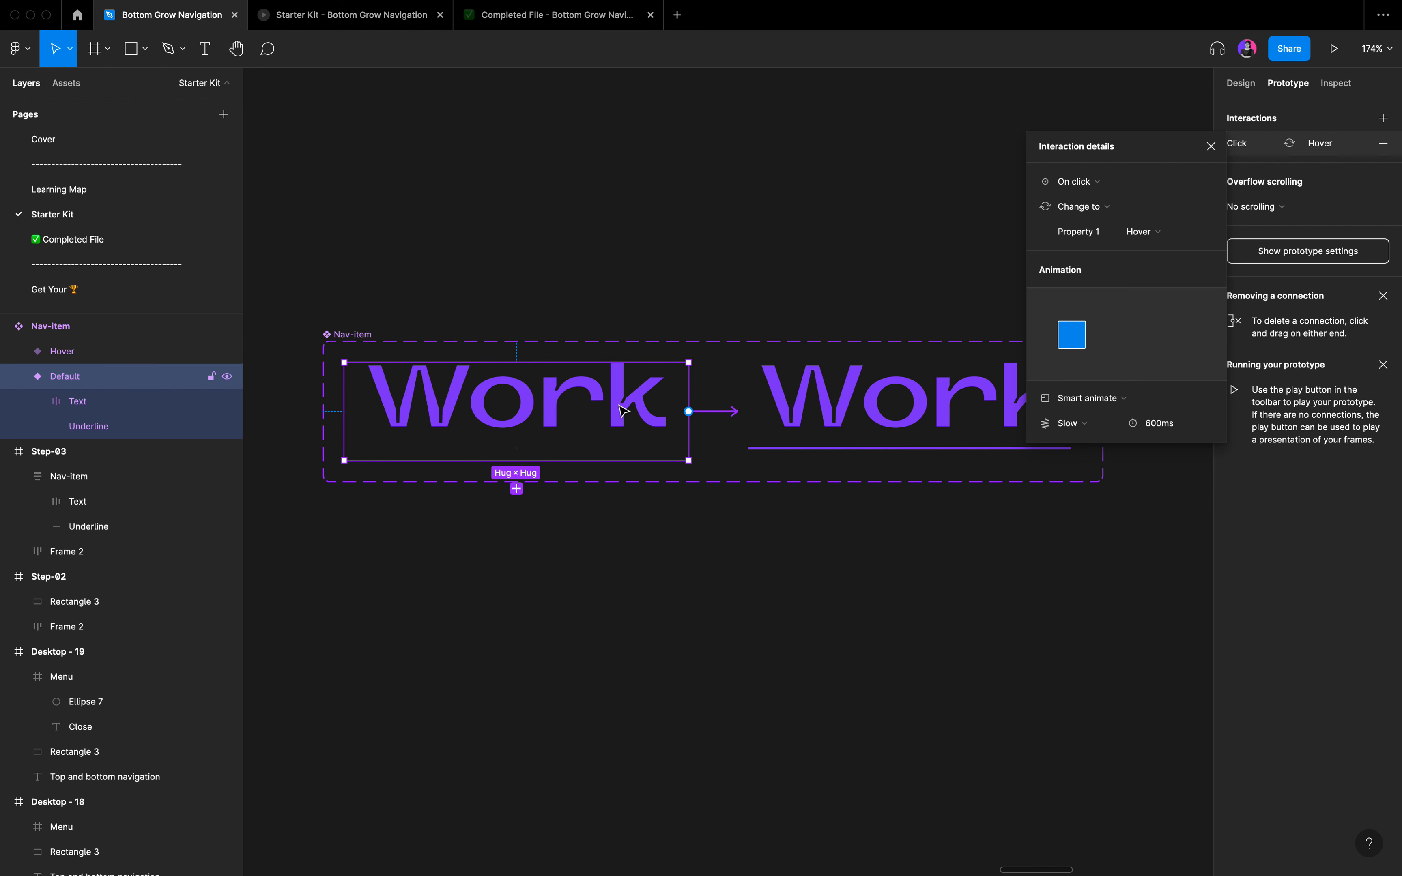
click(1082, 193)
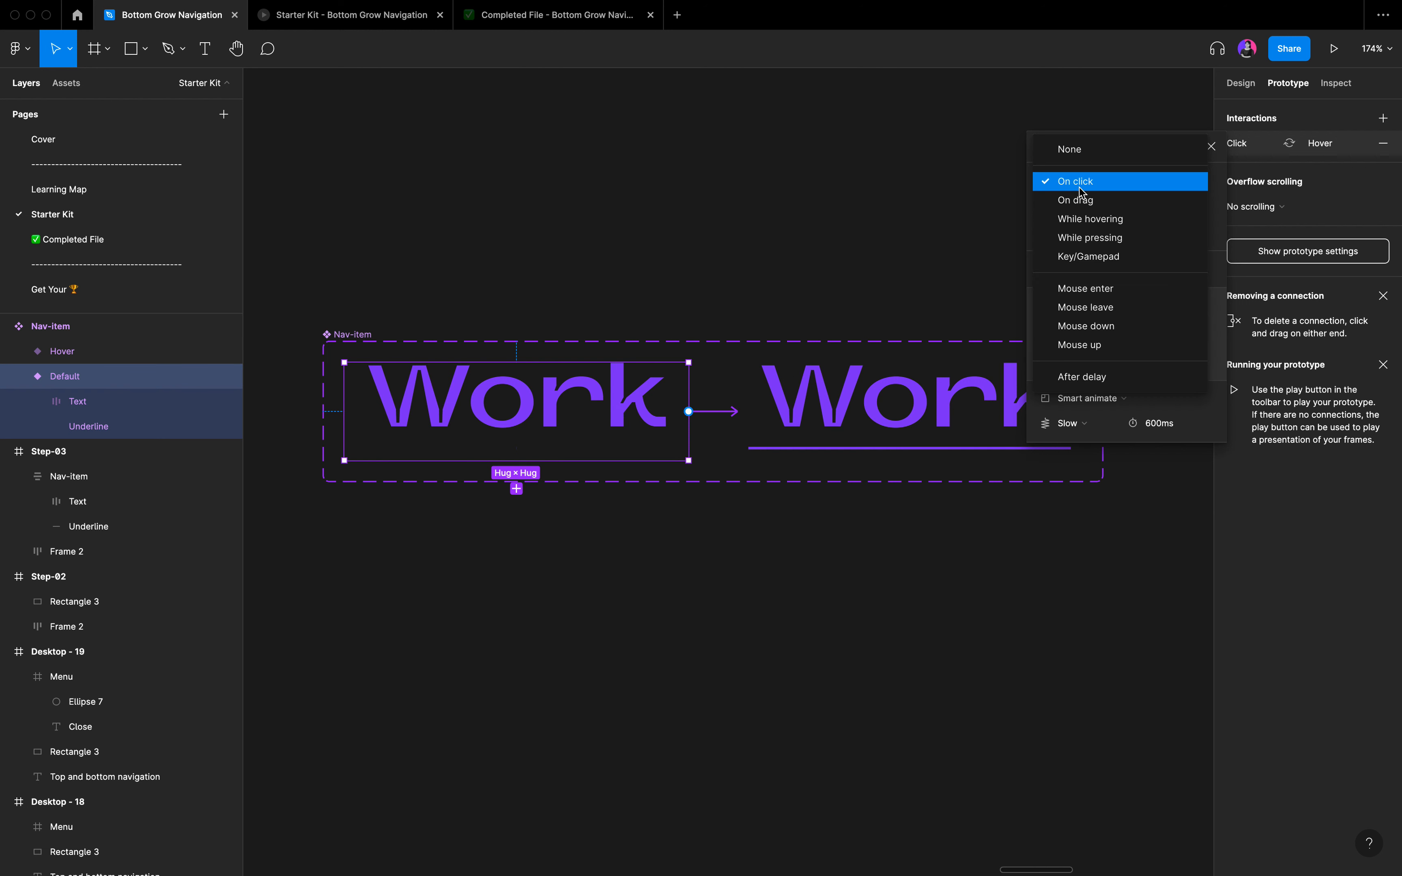
click(1095, 220)
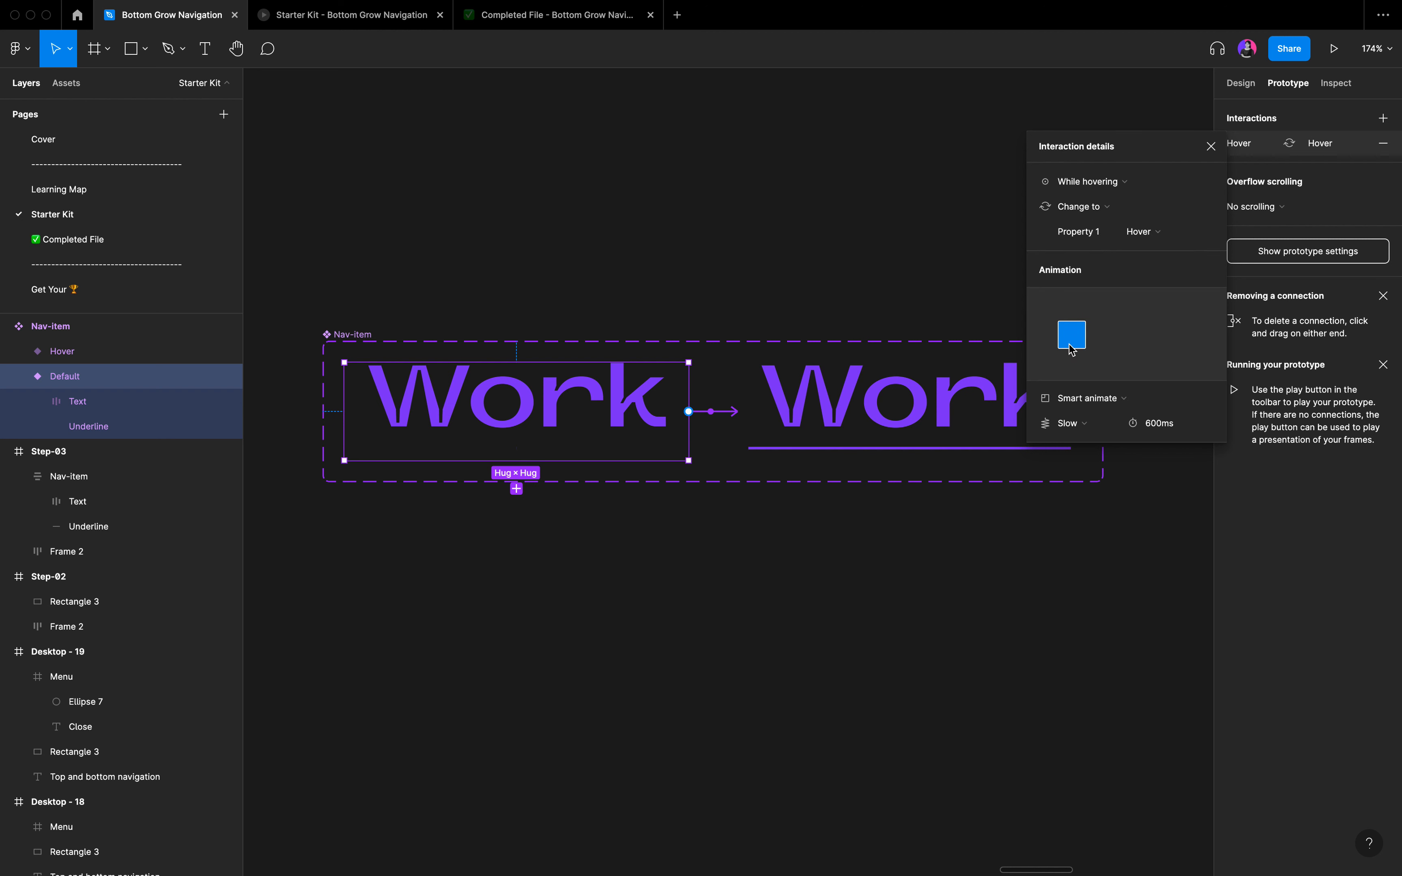
Set the hover interaction's Smart animate easing to Ease in and out and close its details.
click(1085, 424)
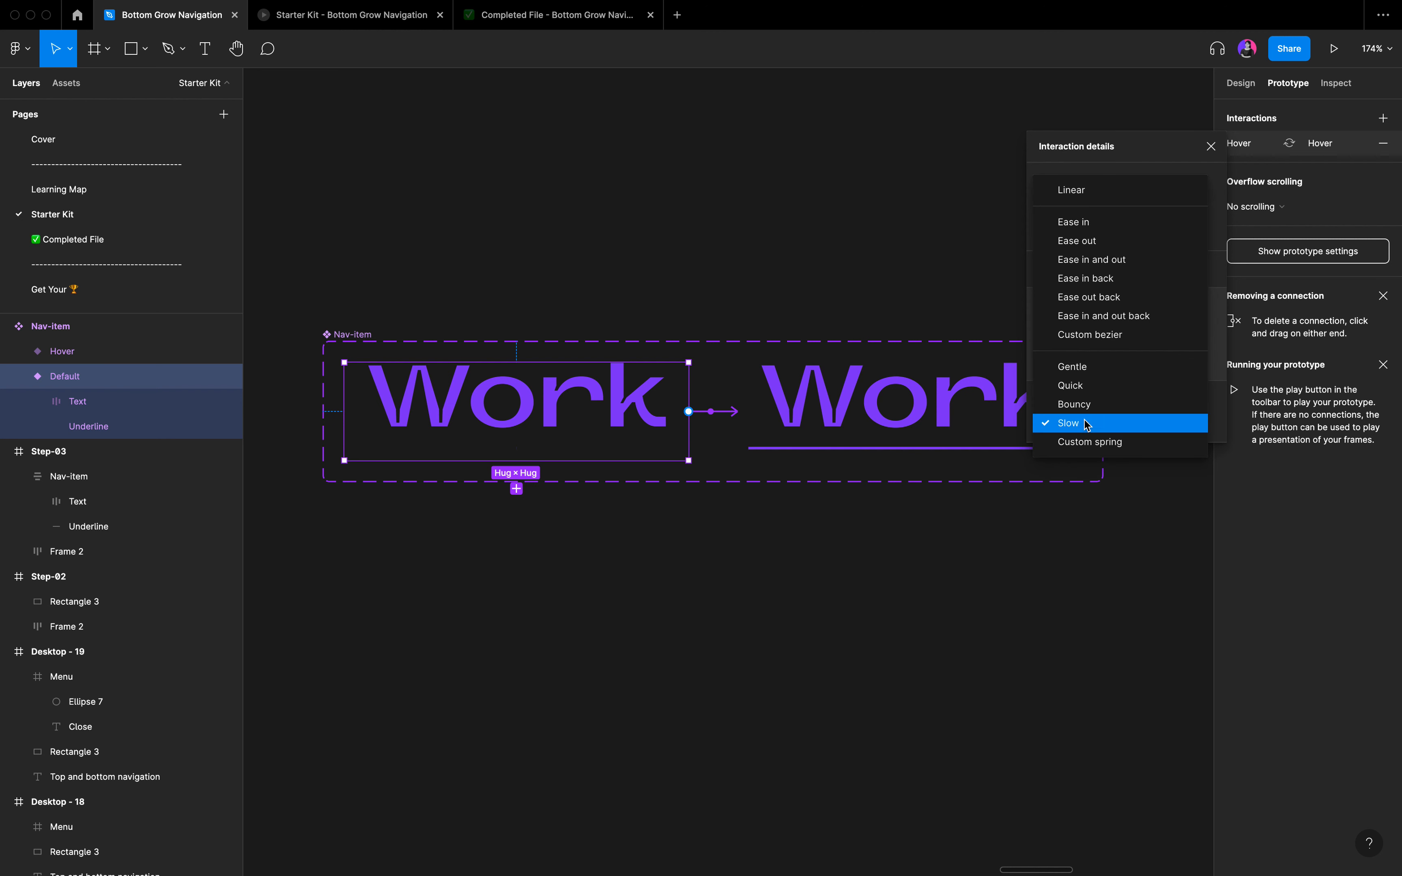
click(1087, 264)
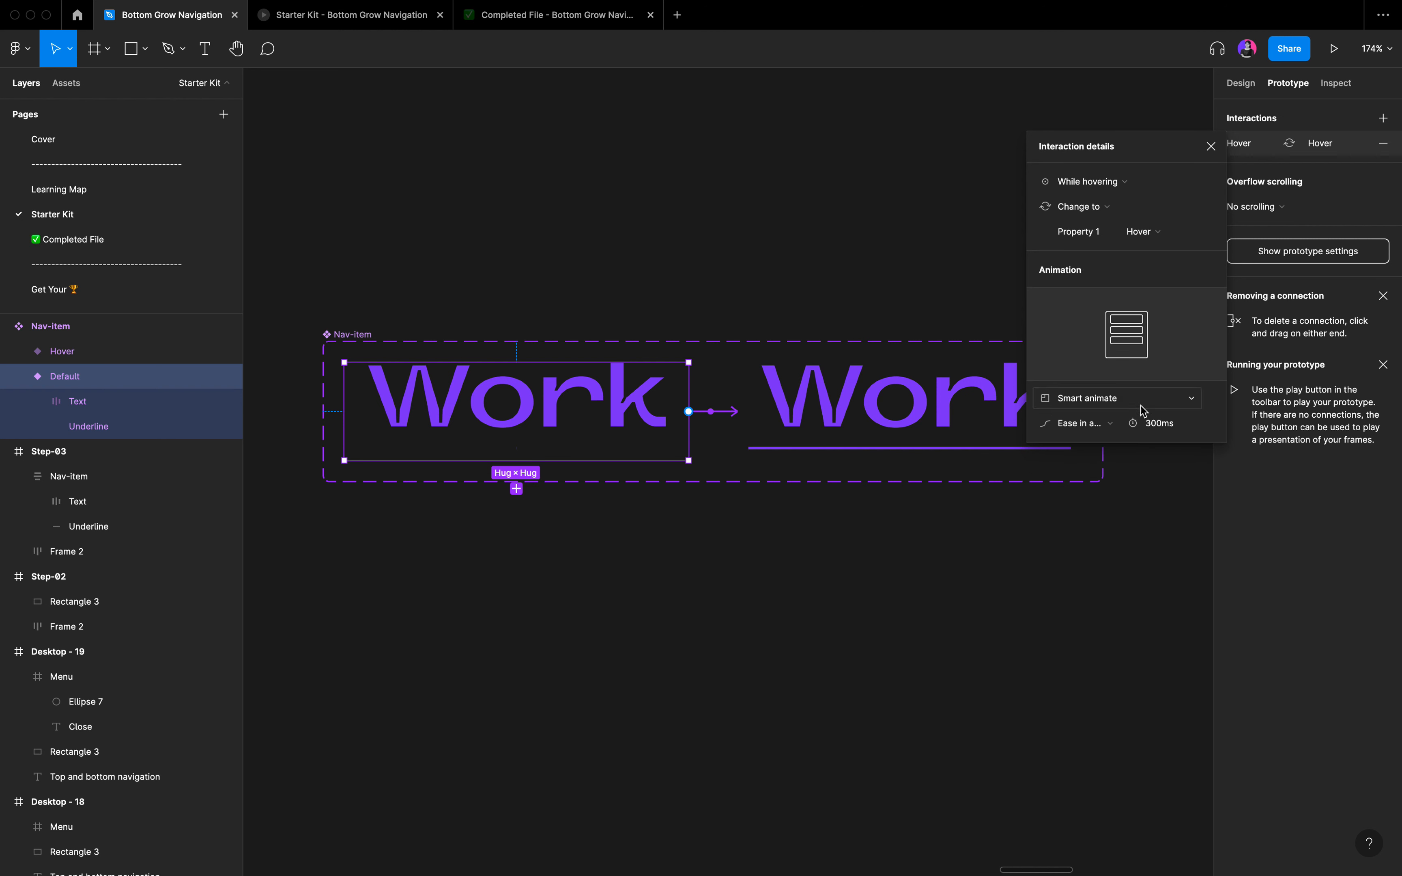
click(1211, 147)
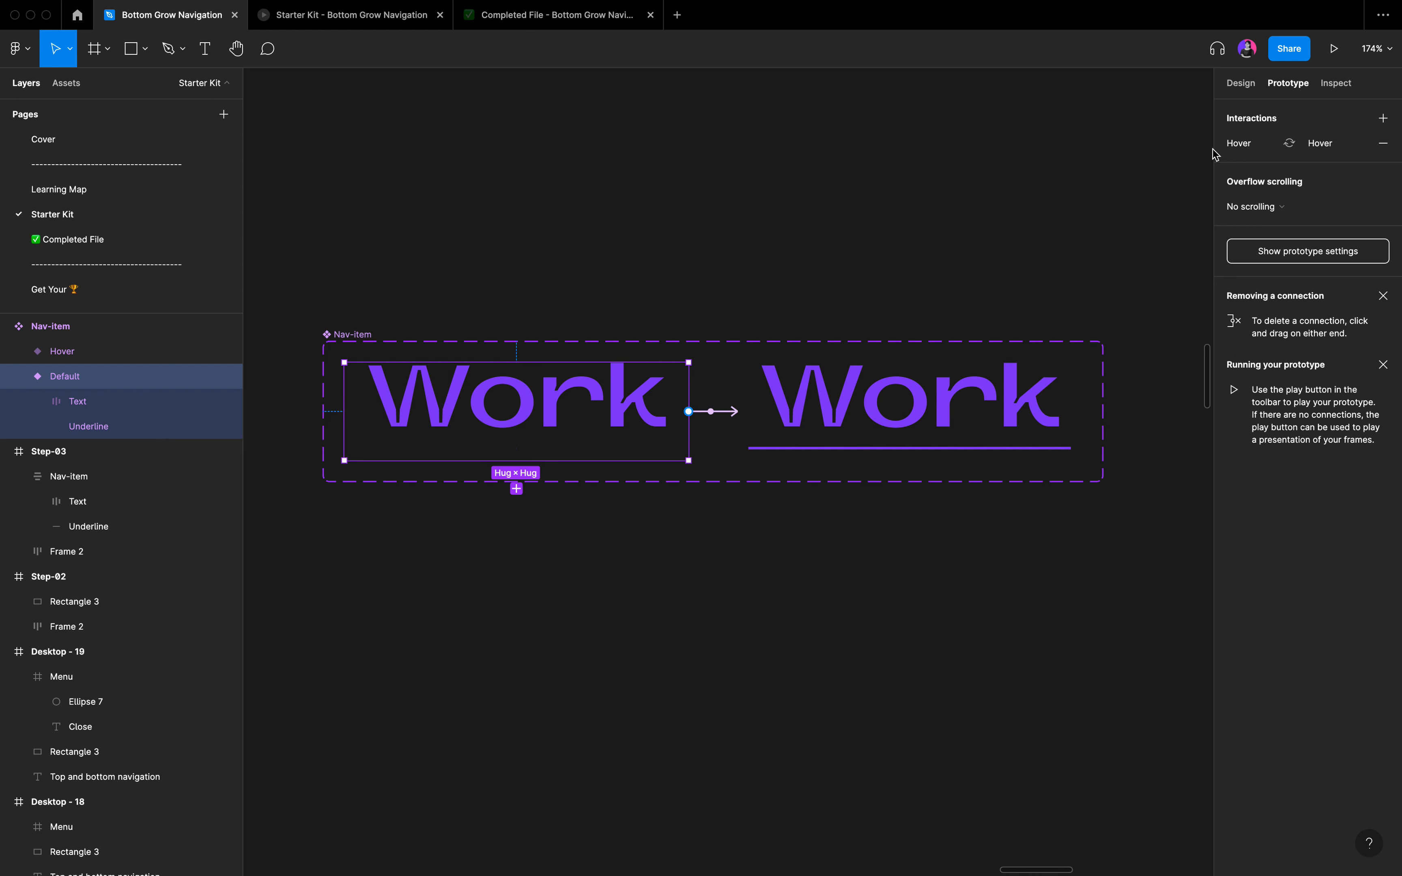
Paste a Default Nav-item instance into the Desktop - 19 frame and place it near the middle at about X 594, Y 355.
scroll(726, 312, down, 5)
scroll(697, 313, down, 5)
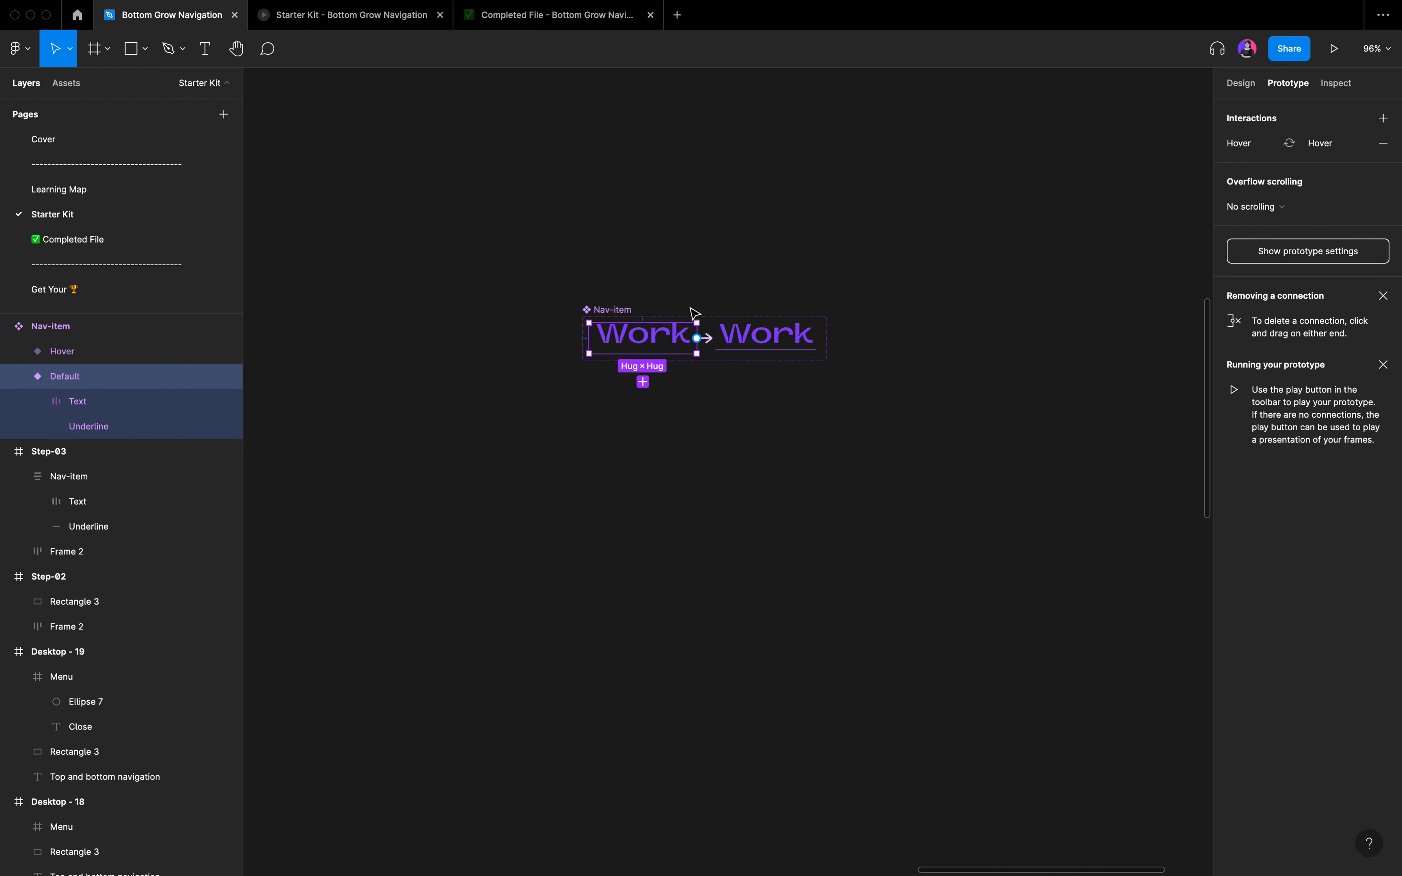
scroll(693, 311, up, 5)
scroll(692, 311, down, 3)
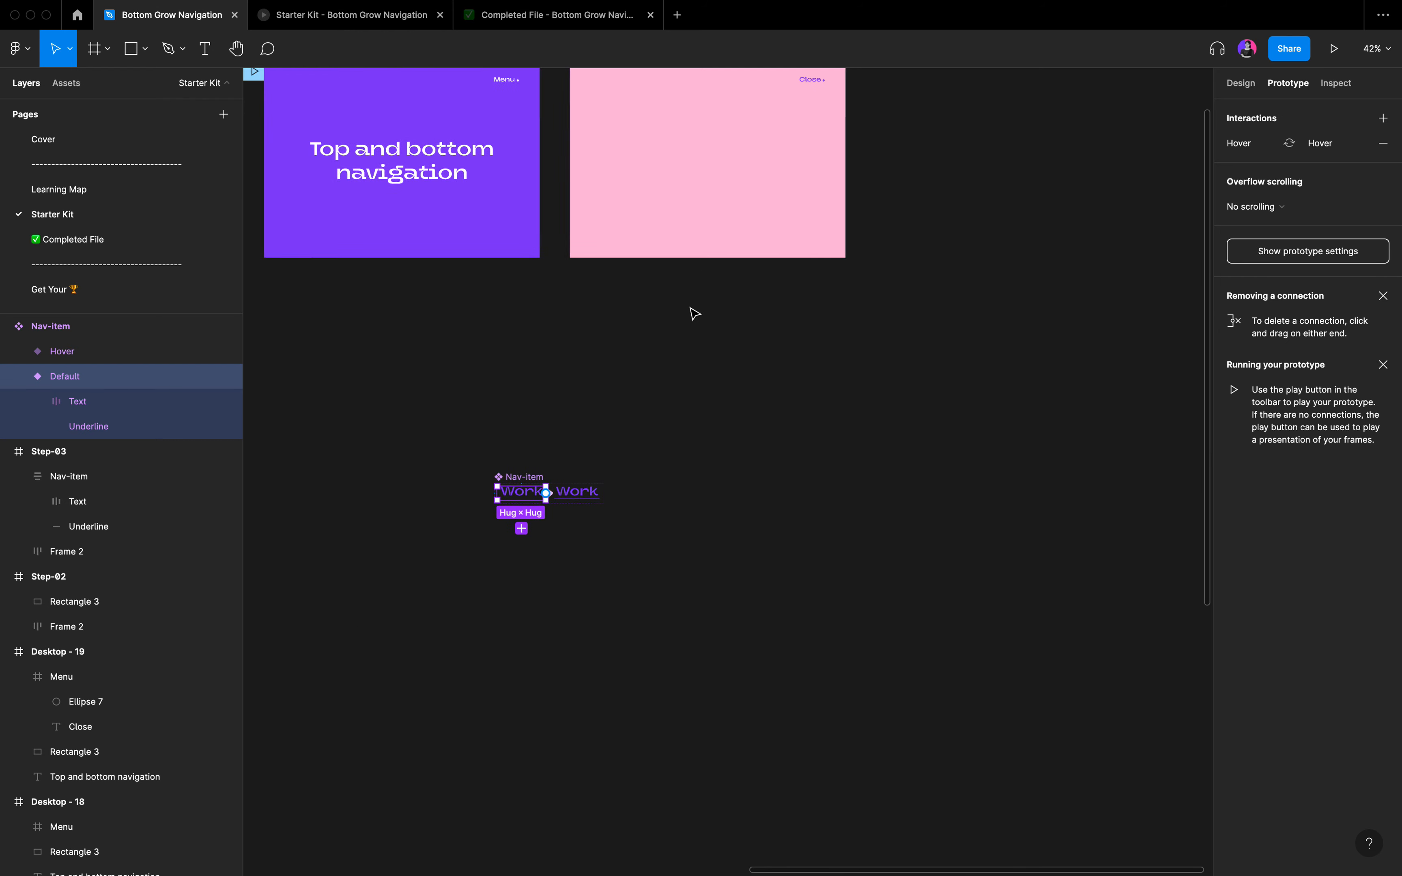
scroll(666, 289, up, 3)
click(608, 255)
key(shift+2)
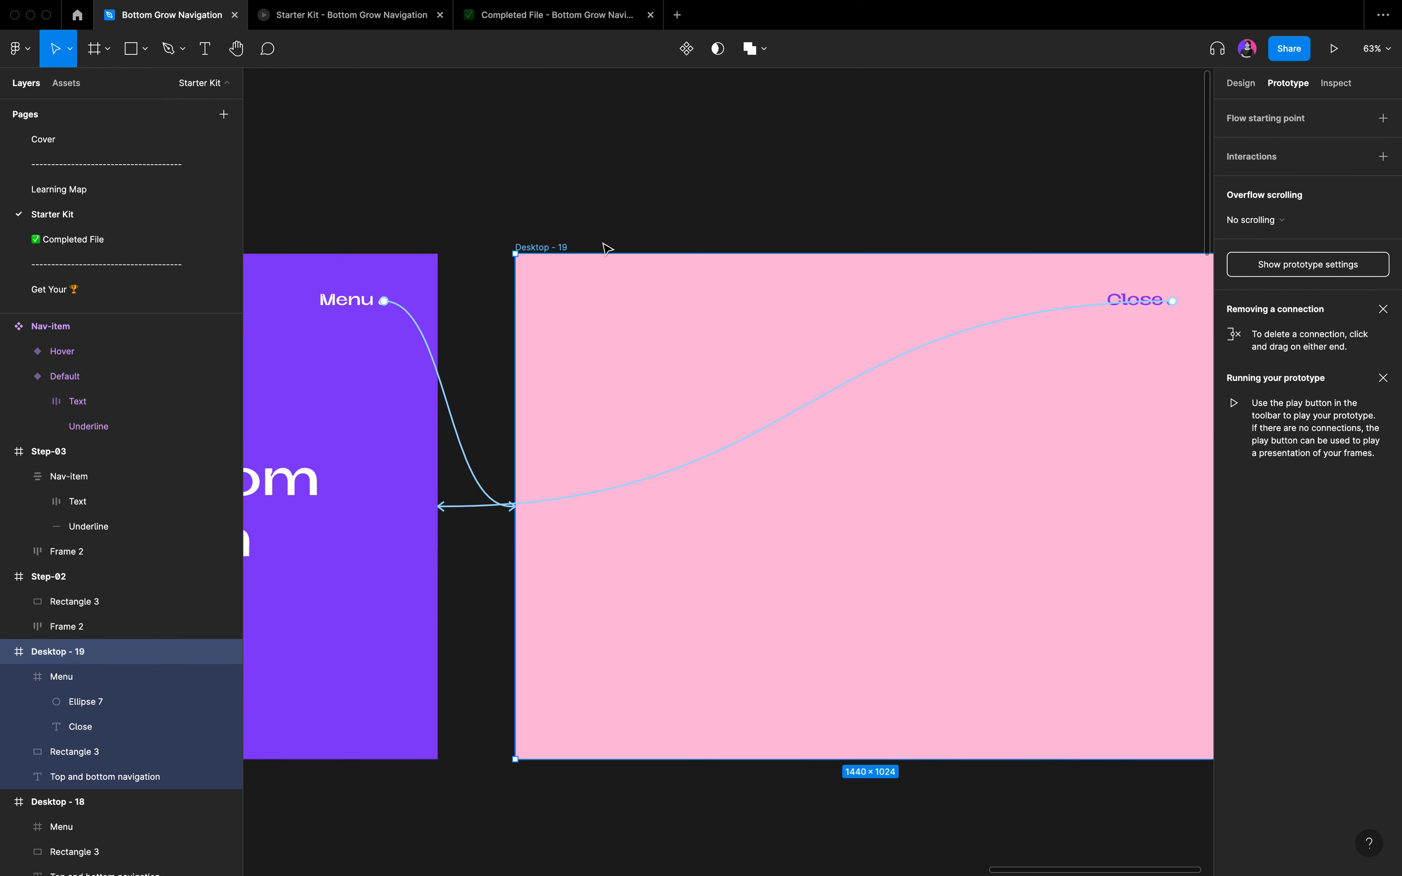
key(alt+8)
scroll(605, 249, down, 2)
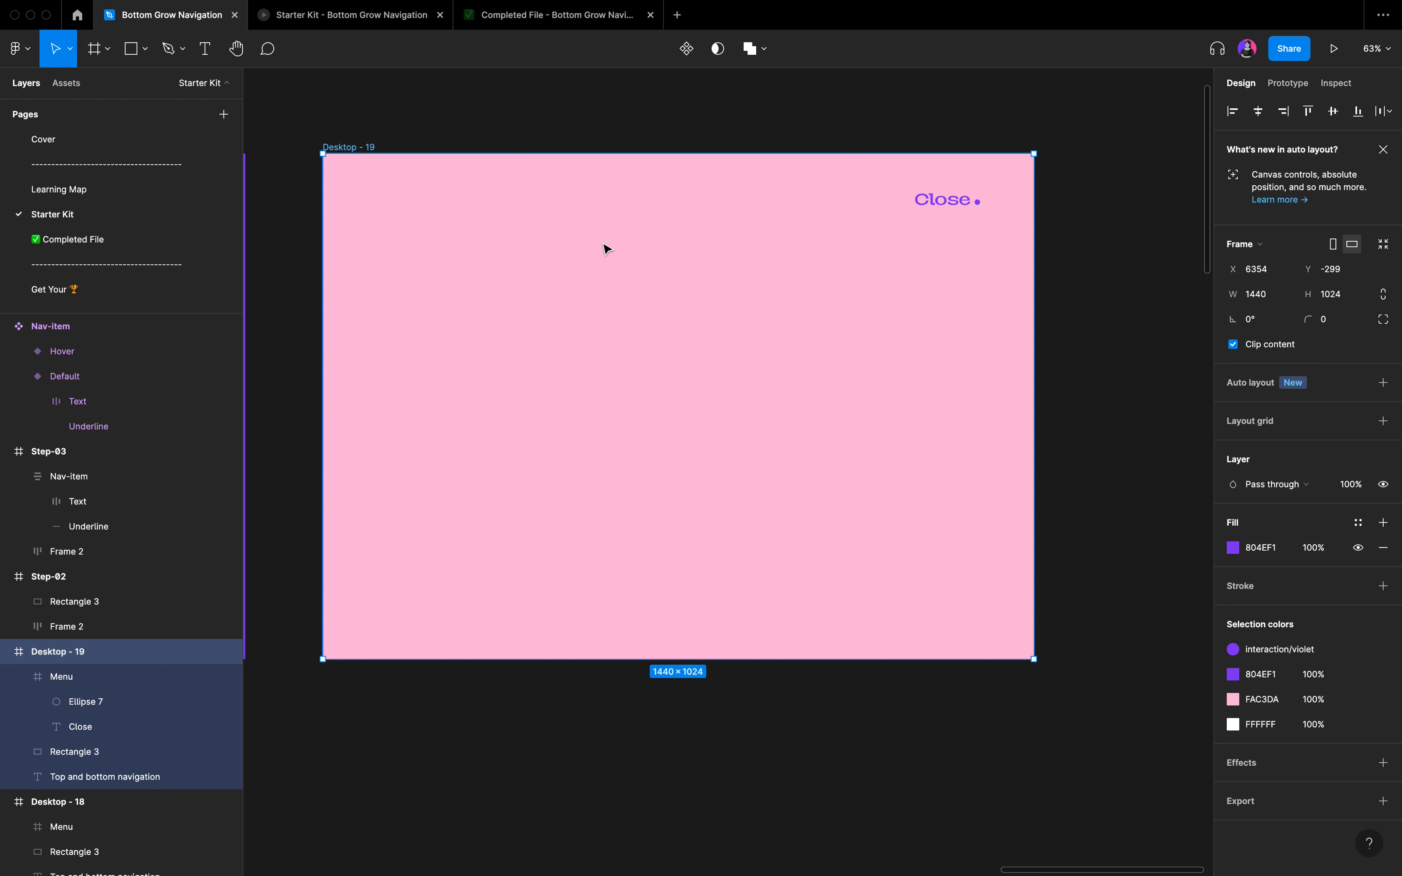
key(super+v)
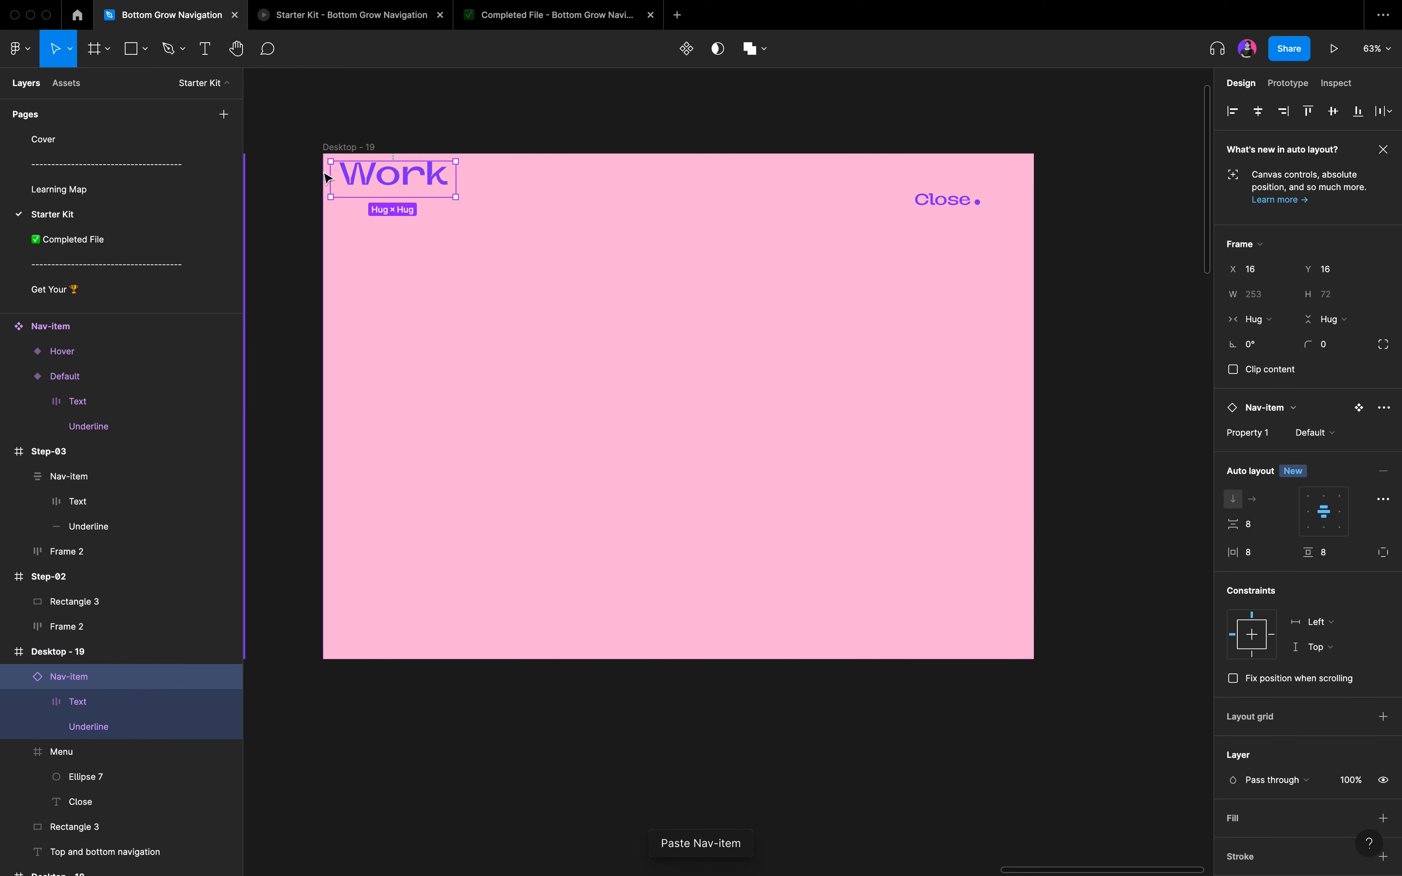
drag(387, 186, 670, 352)
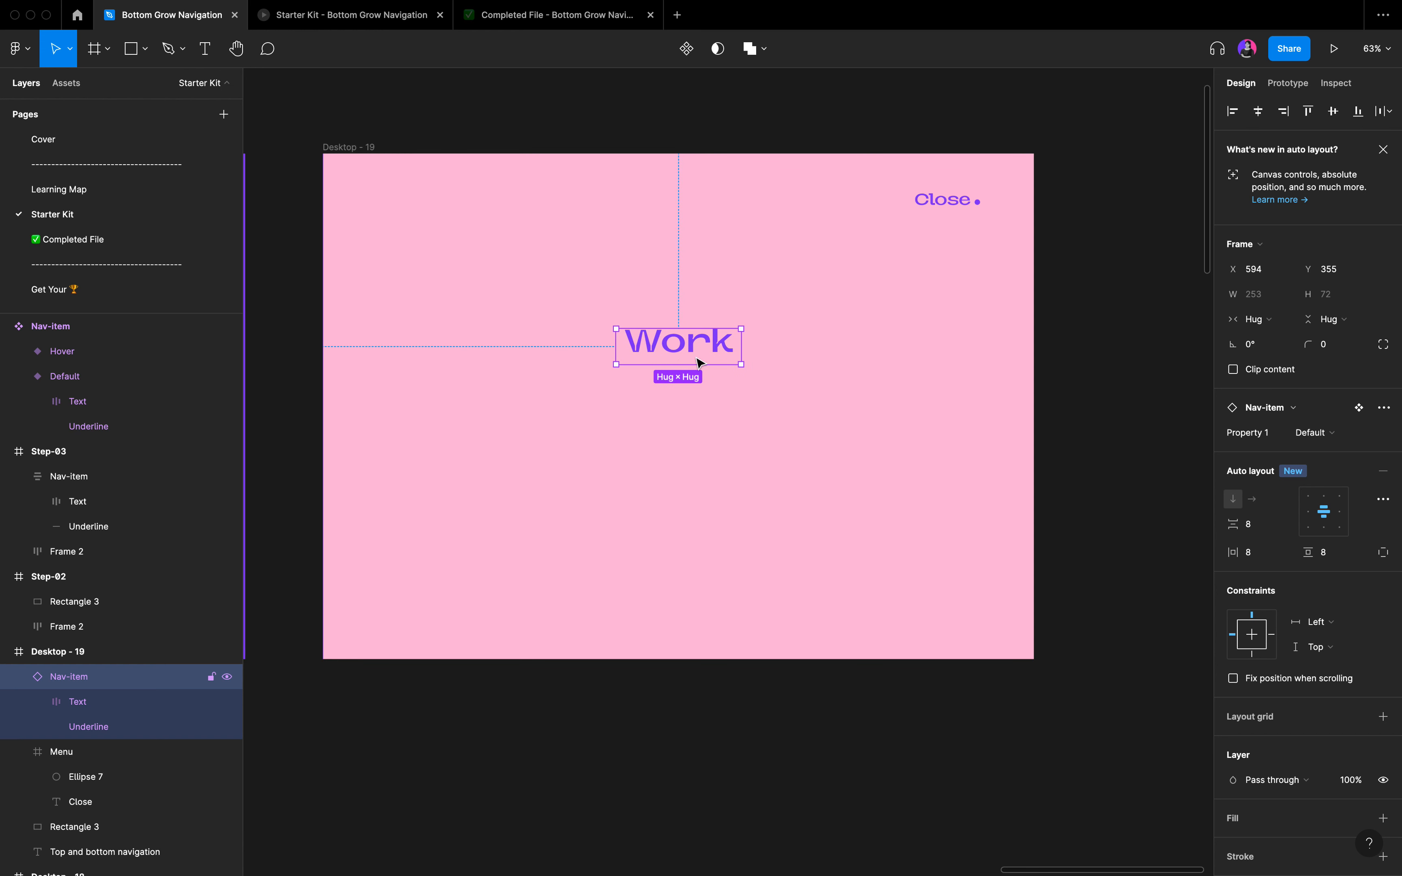
Duplicate the Work nav item just below itself and change the copy's text to About.
alt+drag(670, 346, 677, 403)
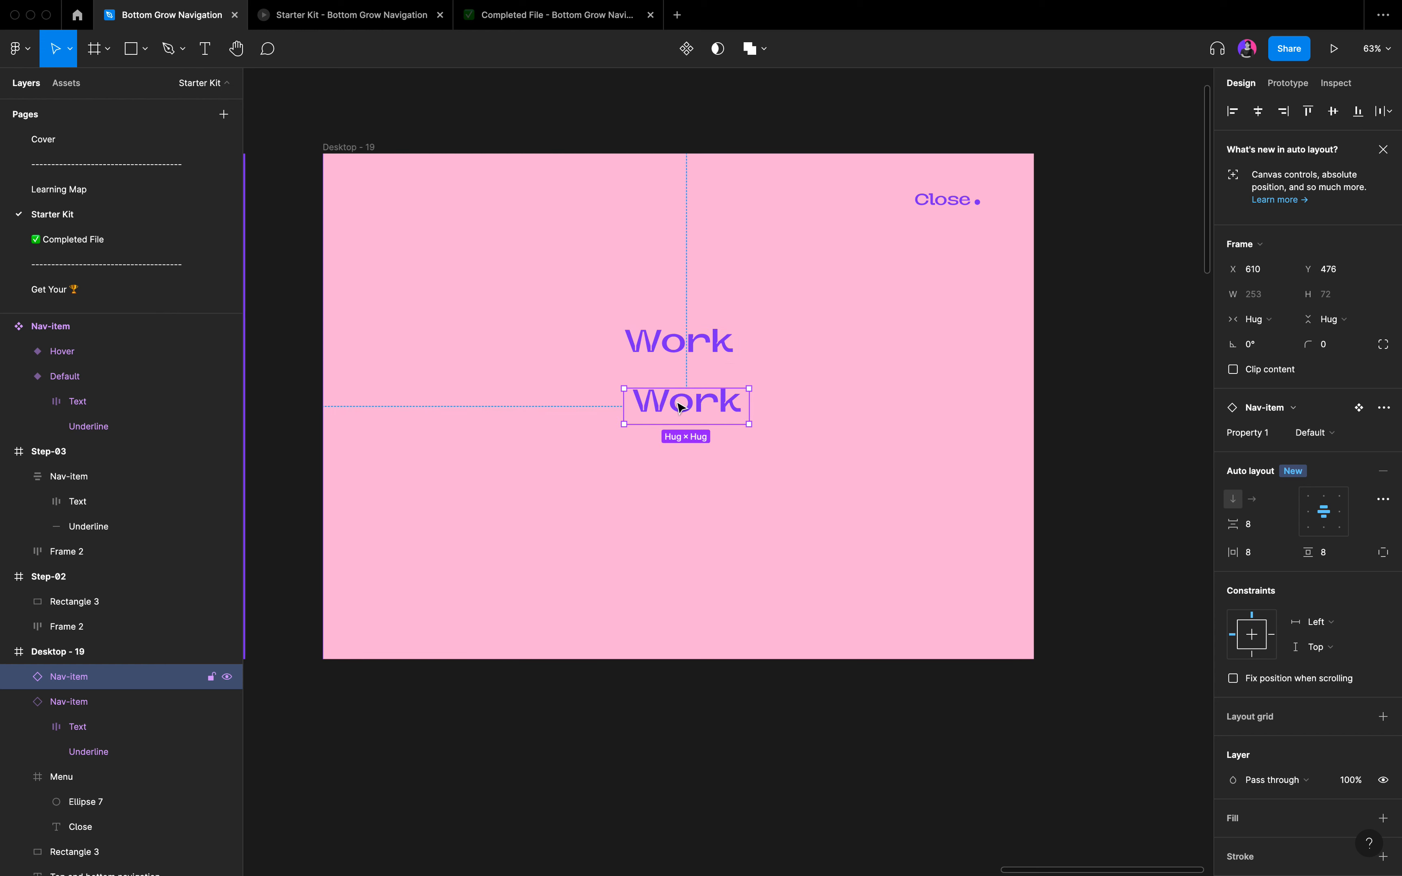
double_click(677, 402)
double_click(681, 407)
double_click(681, 407)
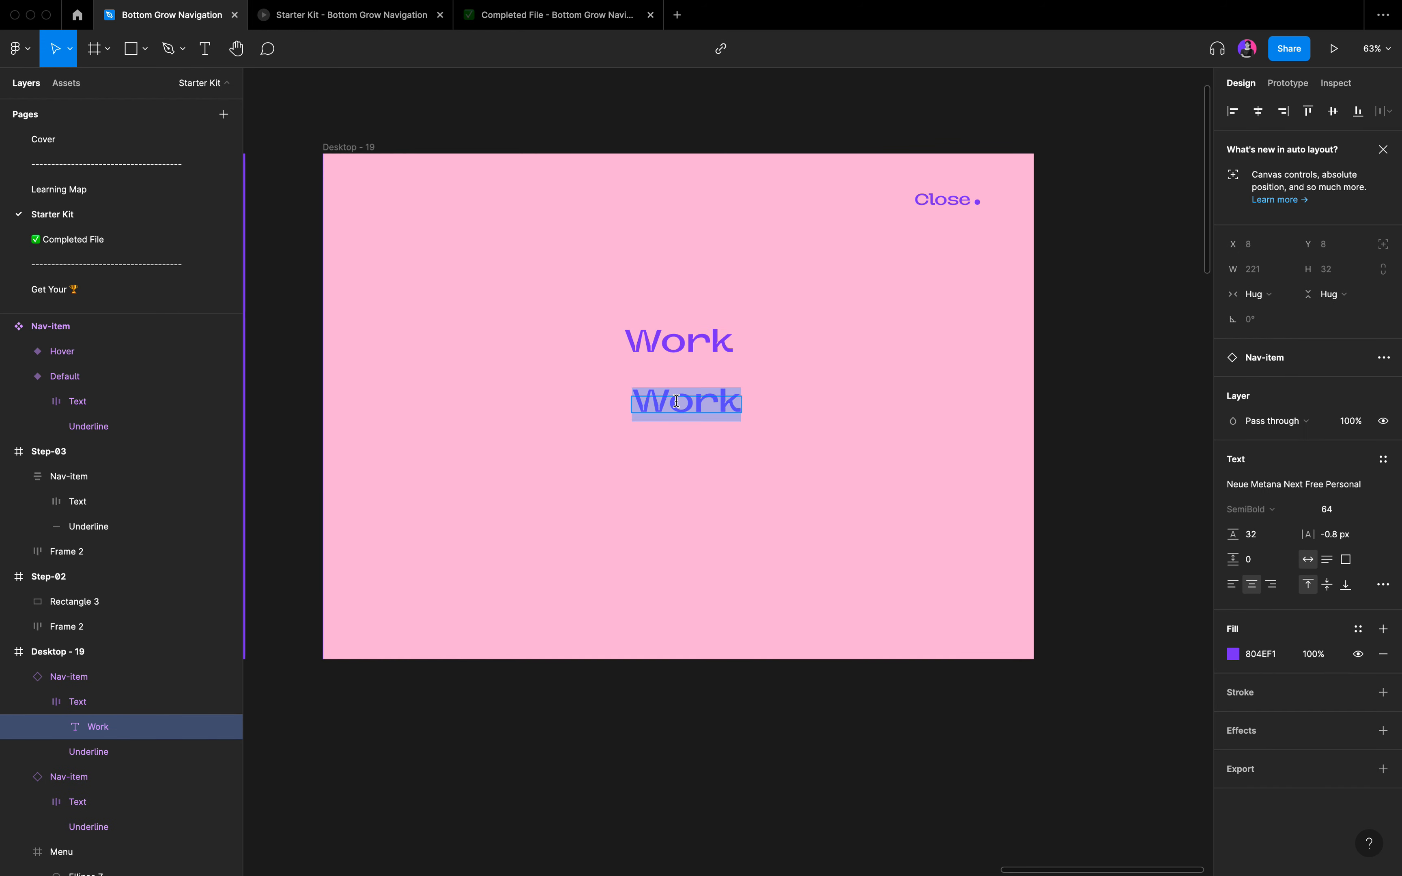
text(About)
double_click(676, 464)
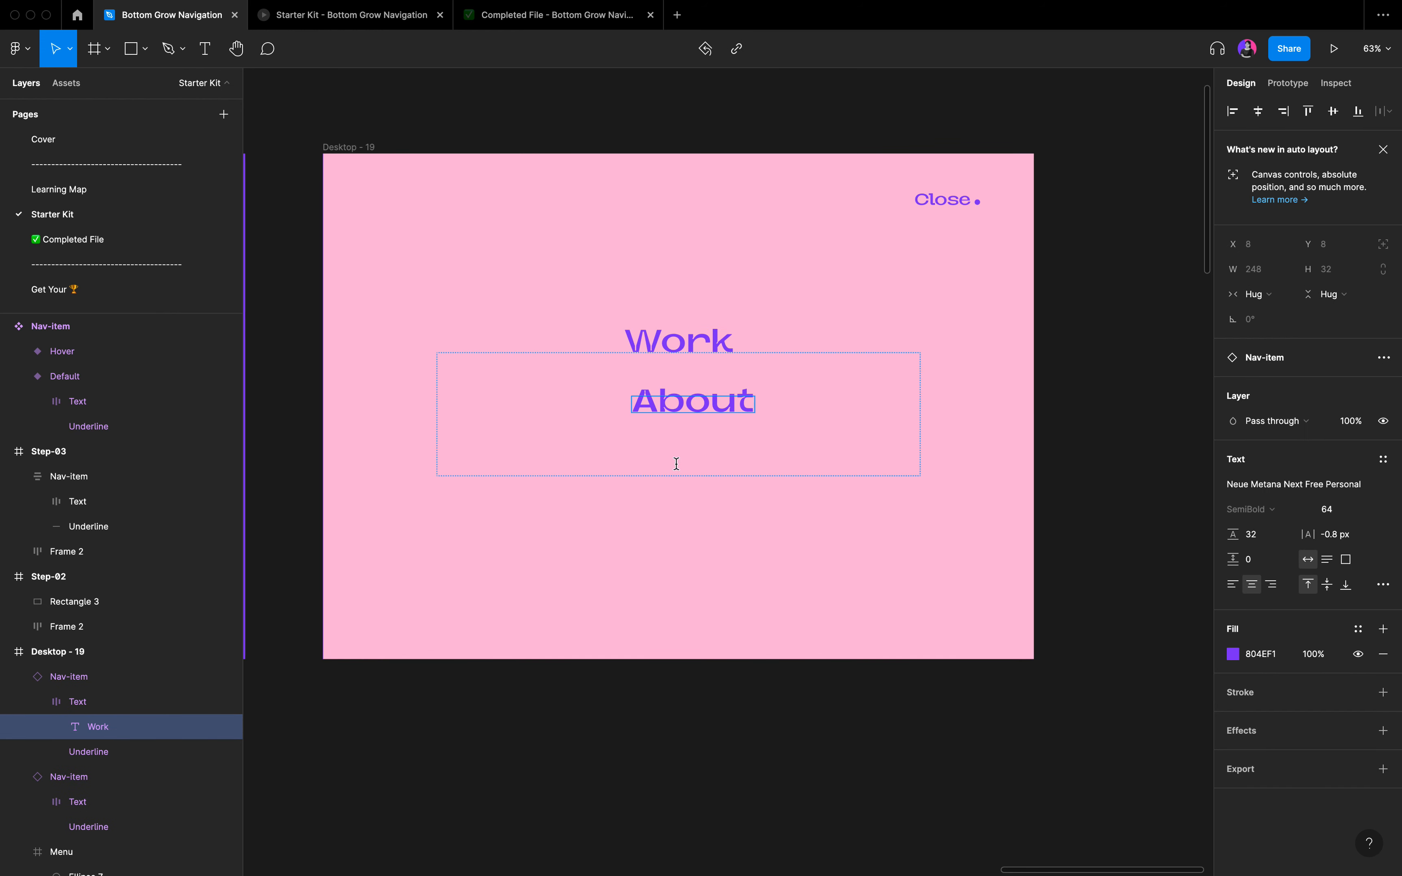
key(Escape)
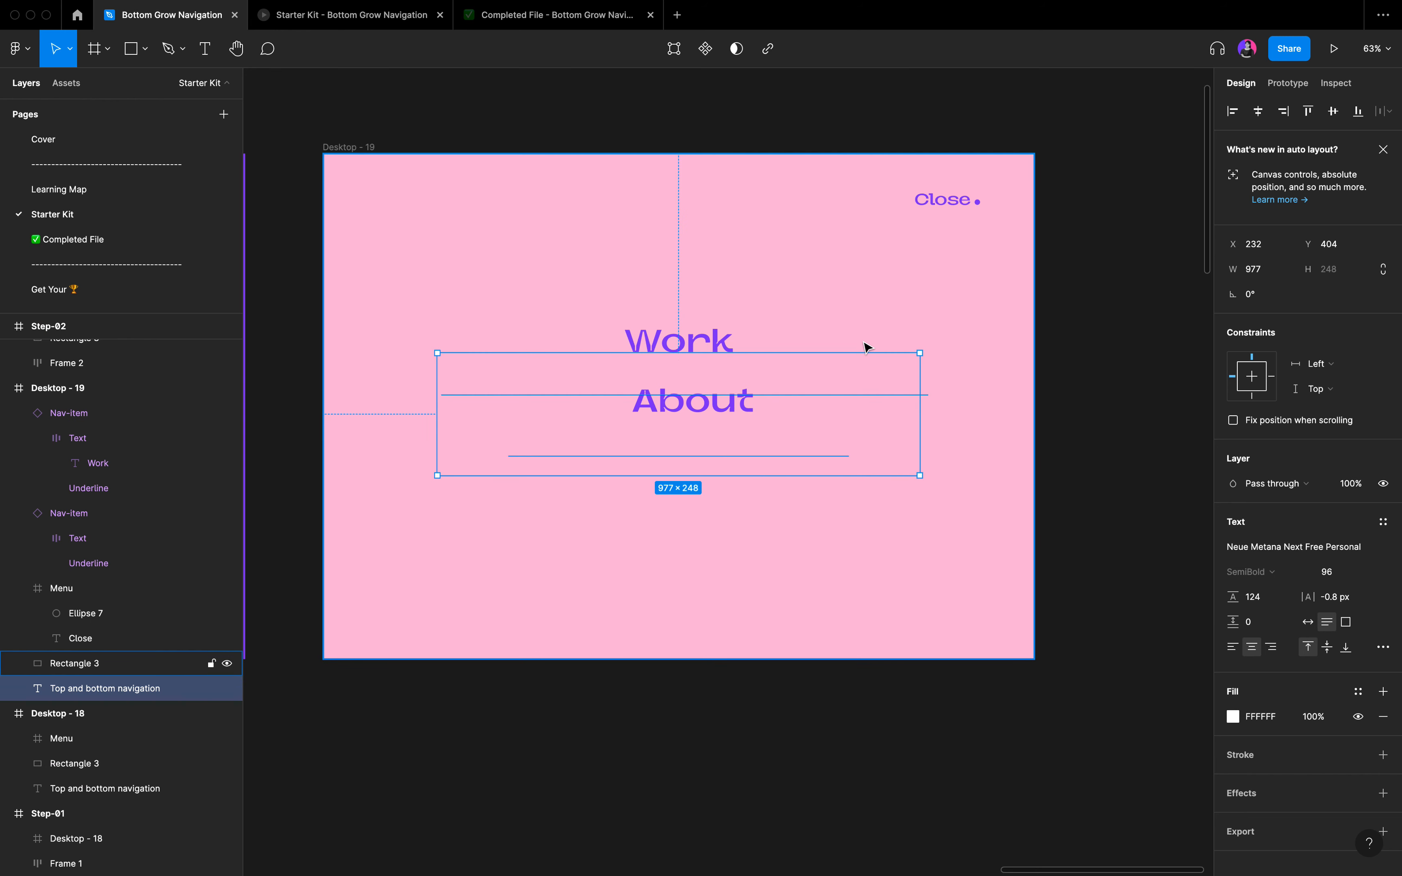
key(Escape)
Duplicate the About nav item below itself and change the copy's text to Contact.
click(750, 394)
drag(725, 407, 716, 460)
double_click(718, 461)
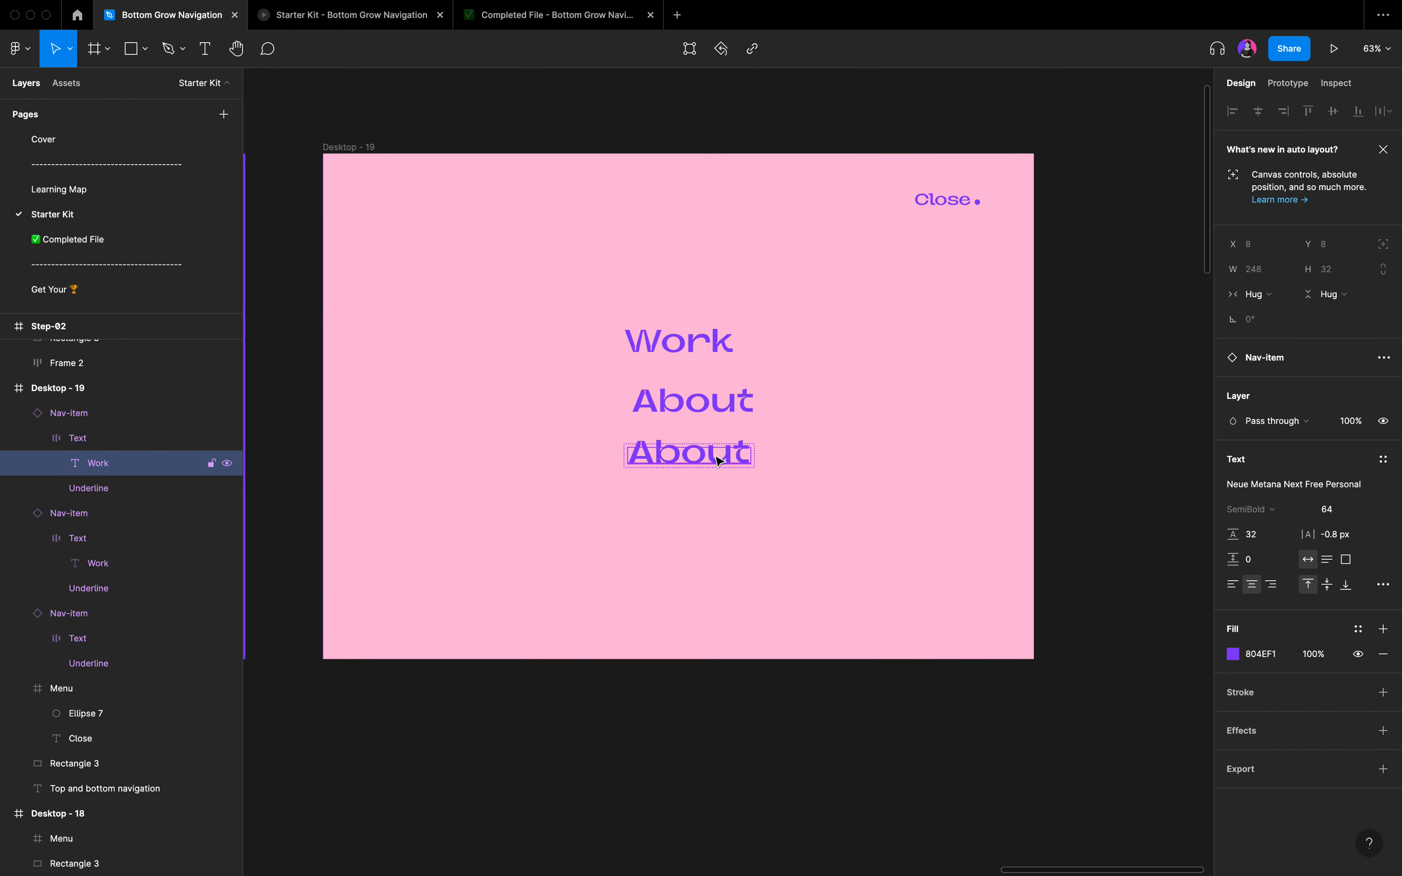
double_click(718, 460)
text(Con)
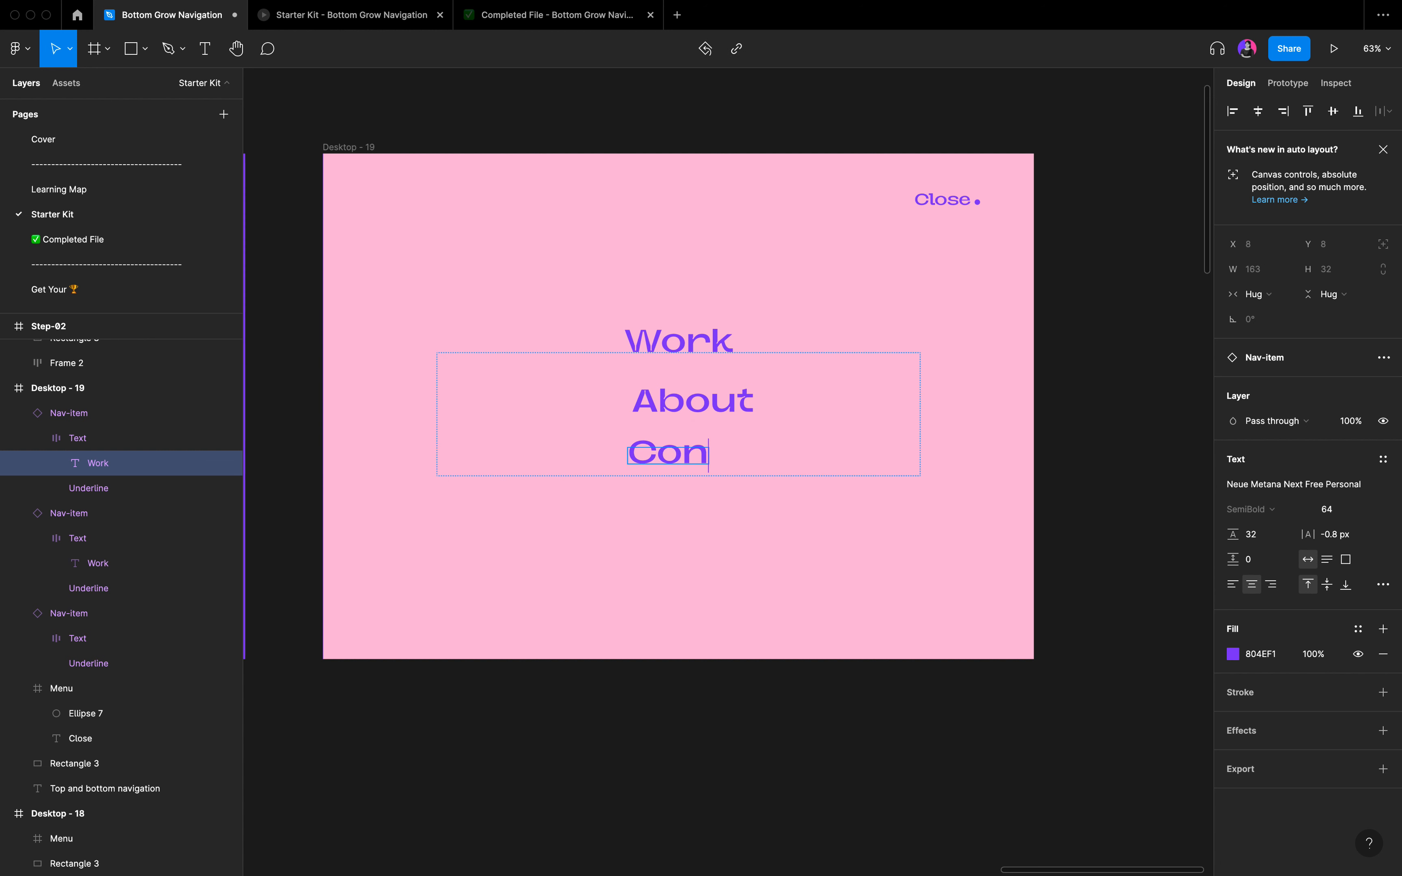
text(tact)
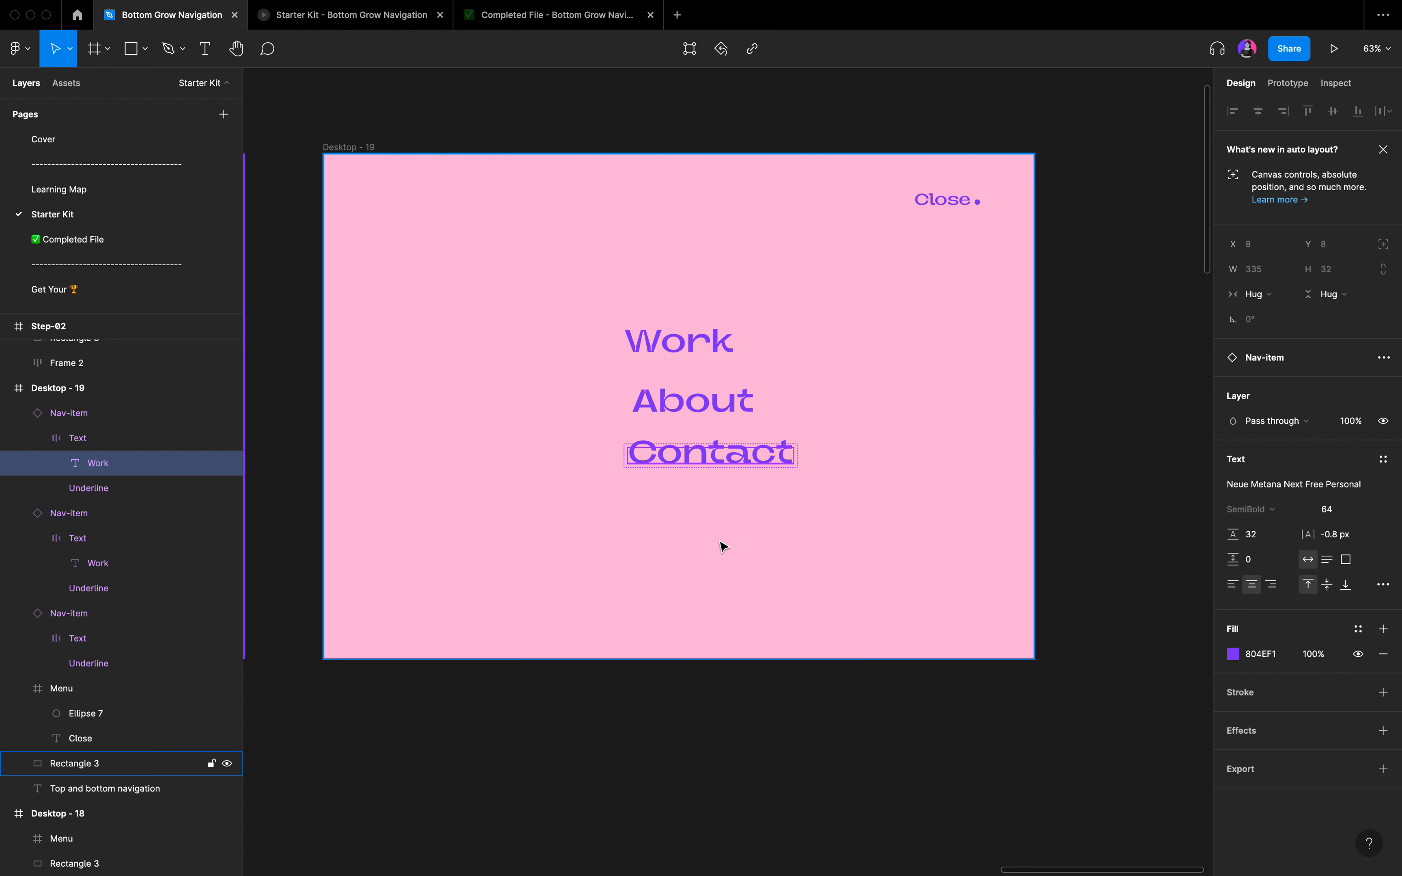
click(706, 502)
Align the Work, About and Contact items on their horizontal centers and distribute their vertical spacing evenly.
click(694, 336)
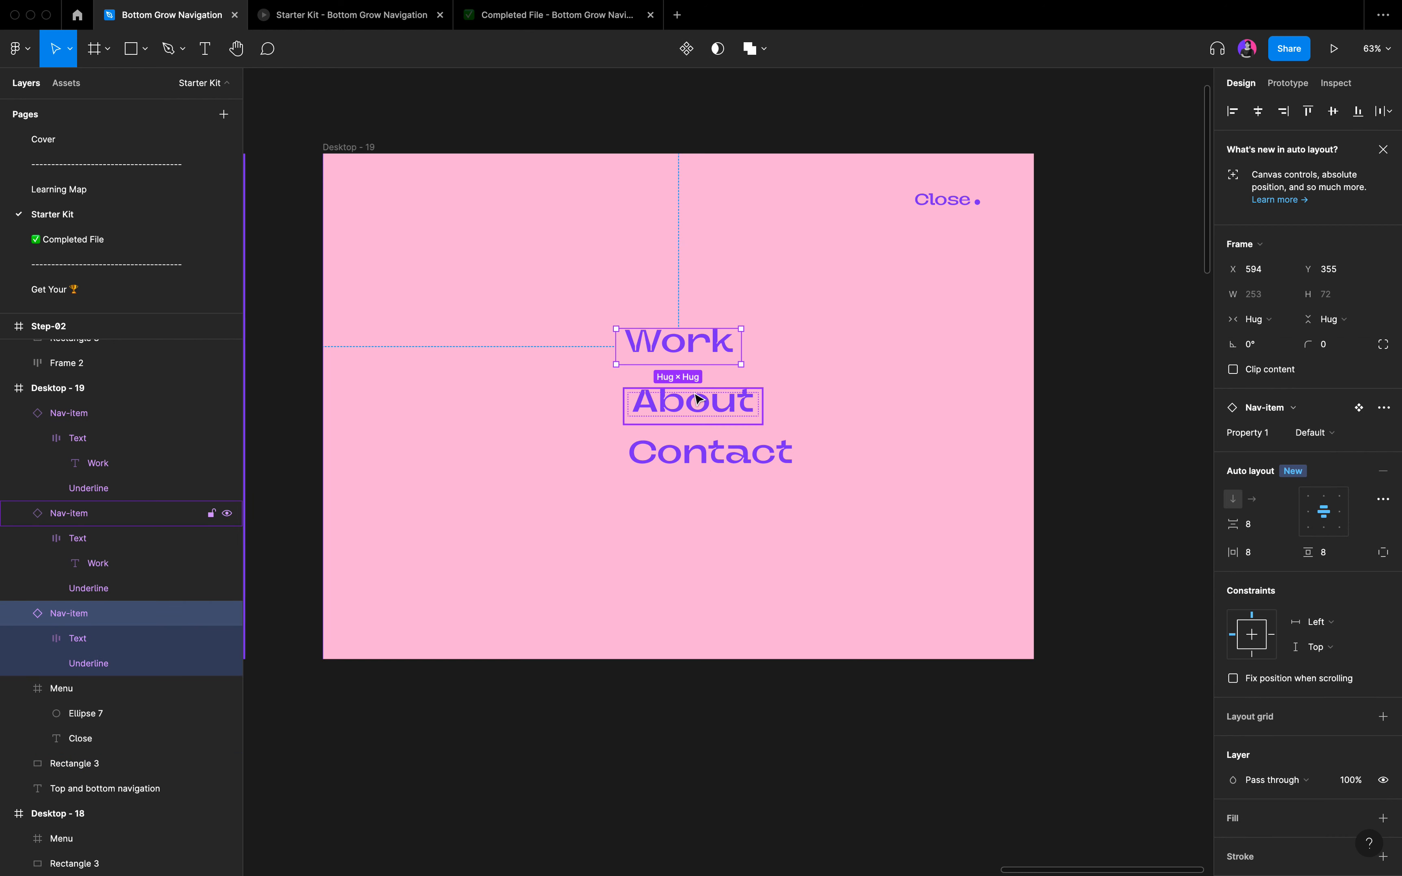
shift+click(698, 401)
shift+click(708, 451)
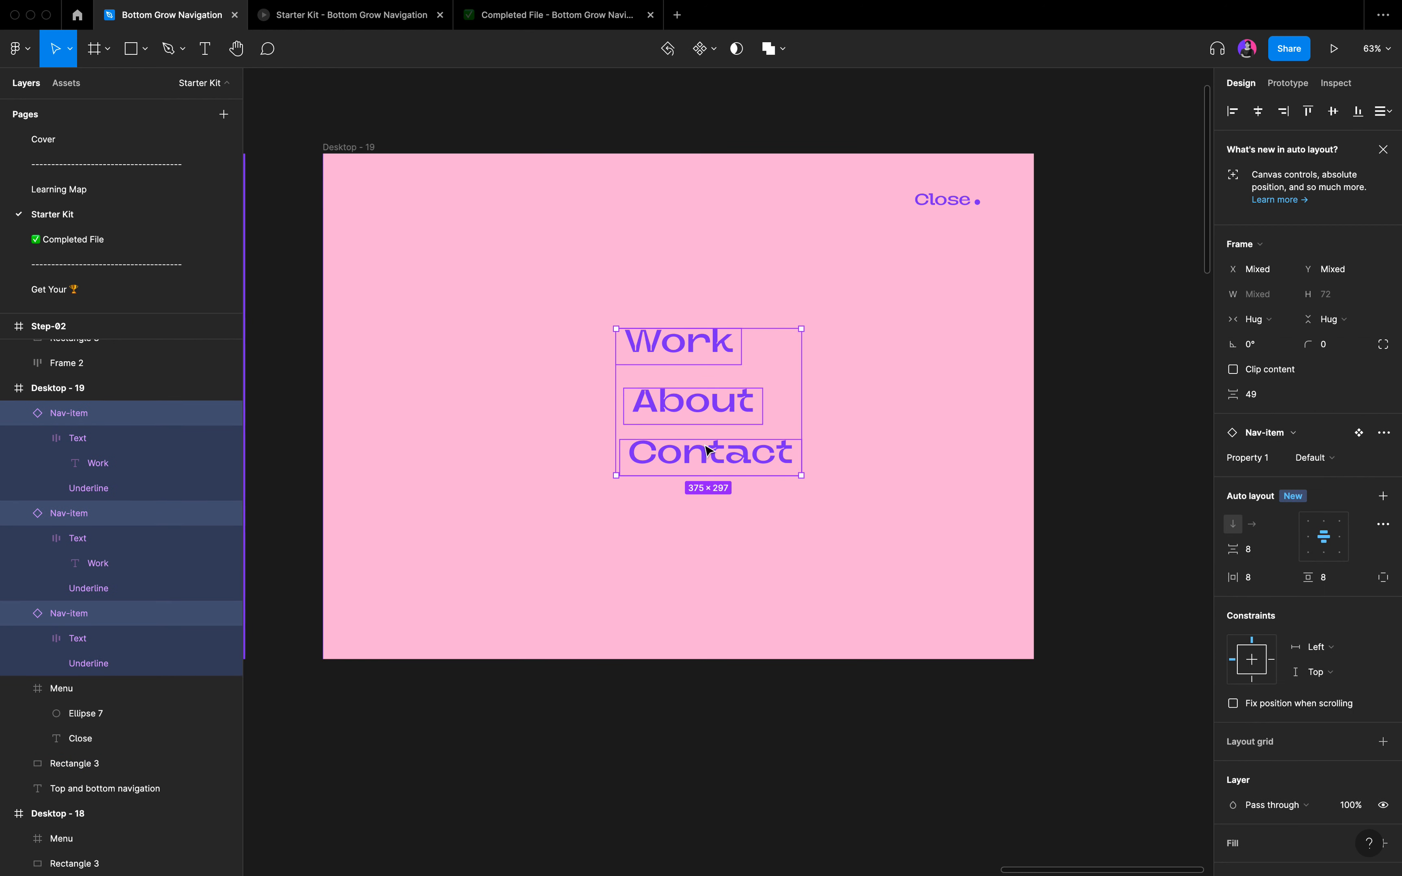
click(1258, 111)
click(1382, 113)
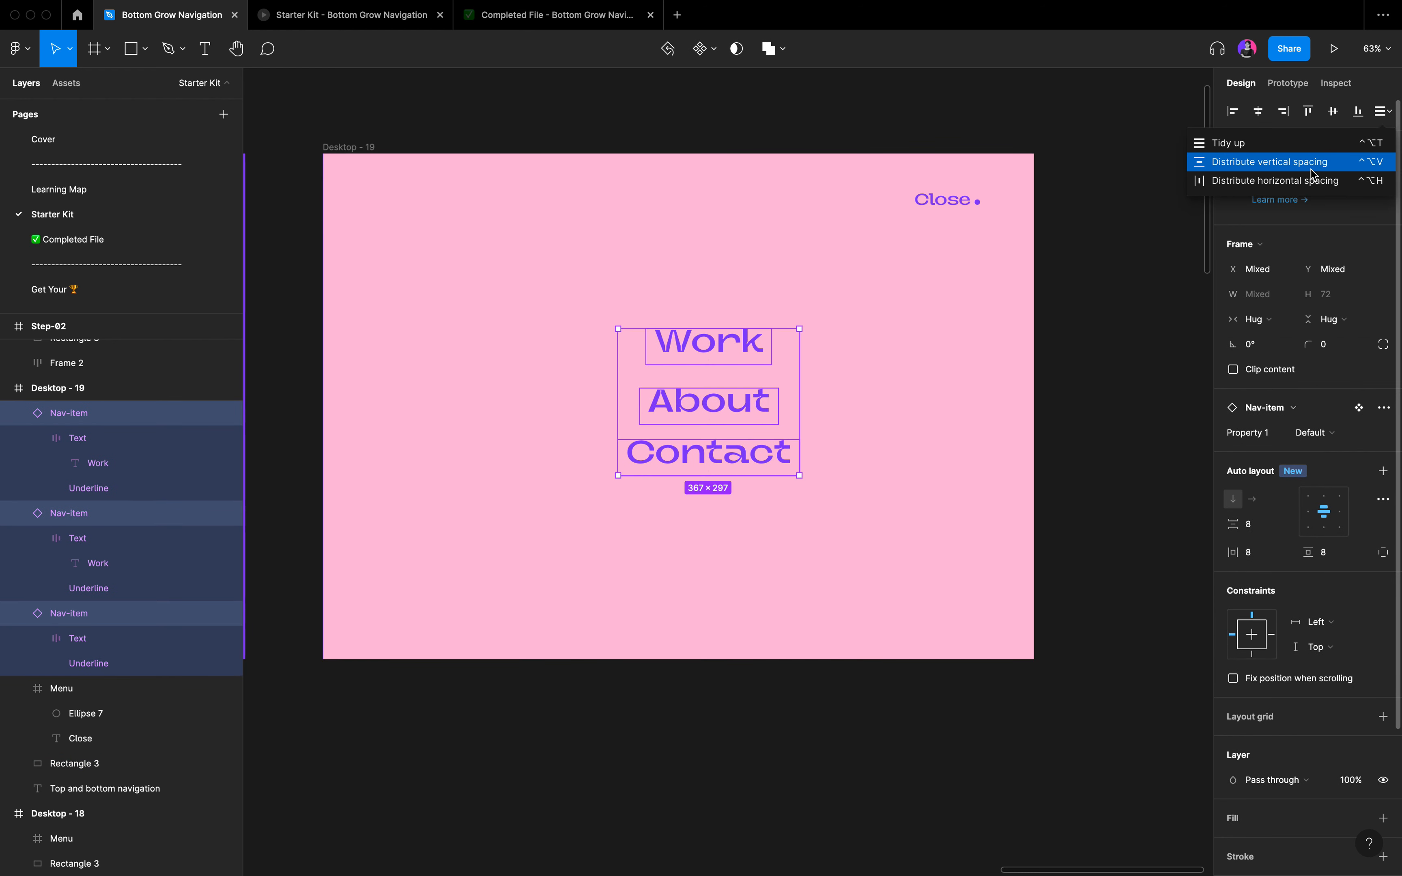
click(1311, 168)
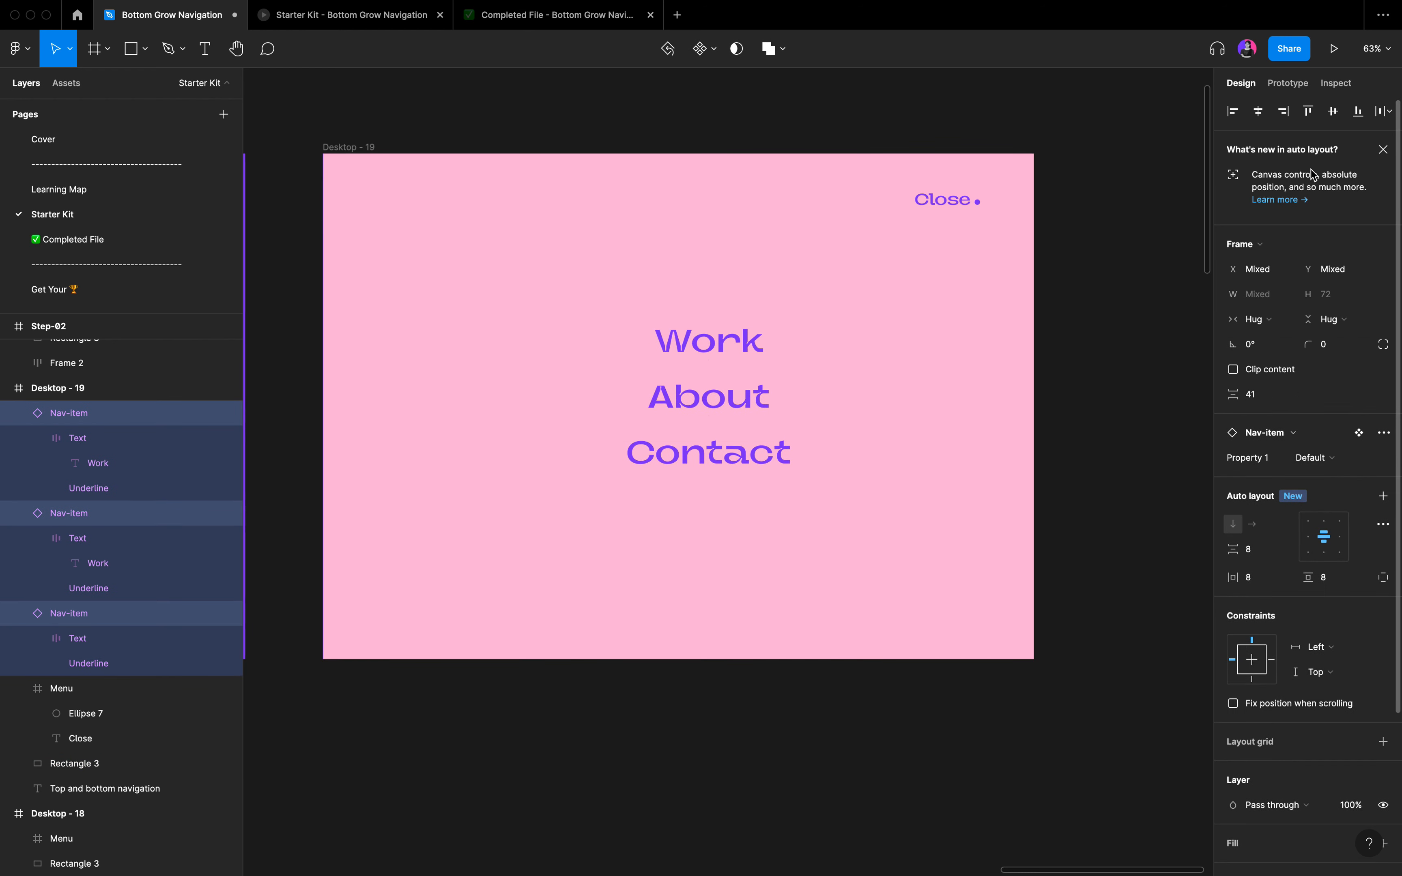
Set the vertical spacing between the three nav items to 40.
click(1265, 401)
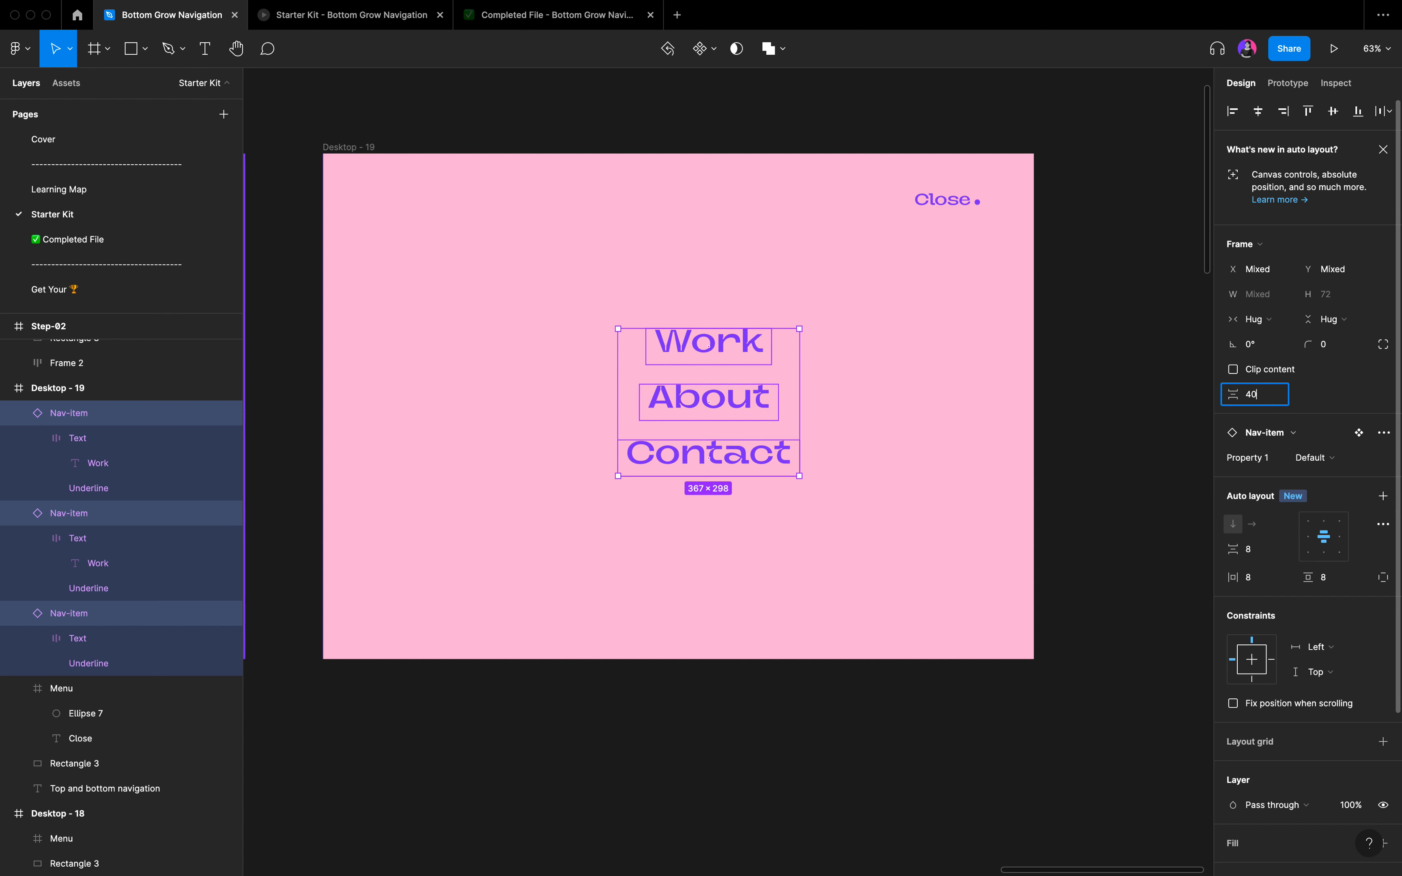
text(40)
key(Return)
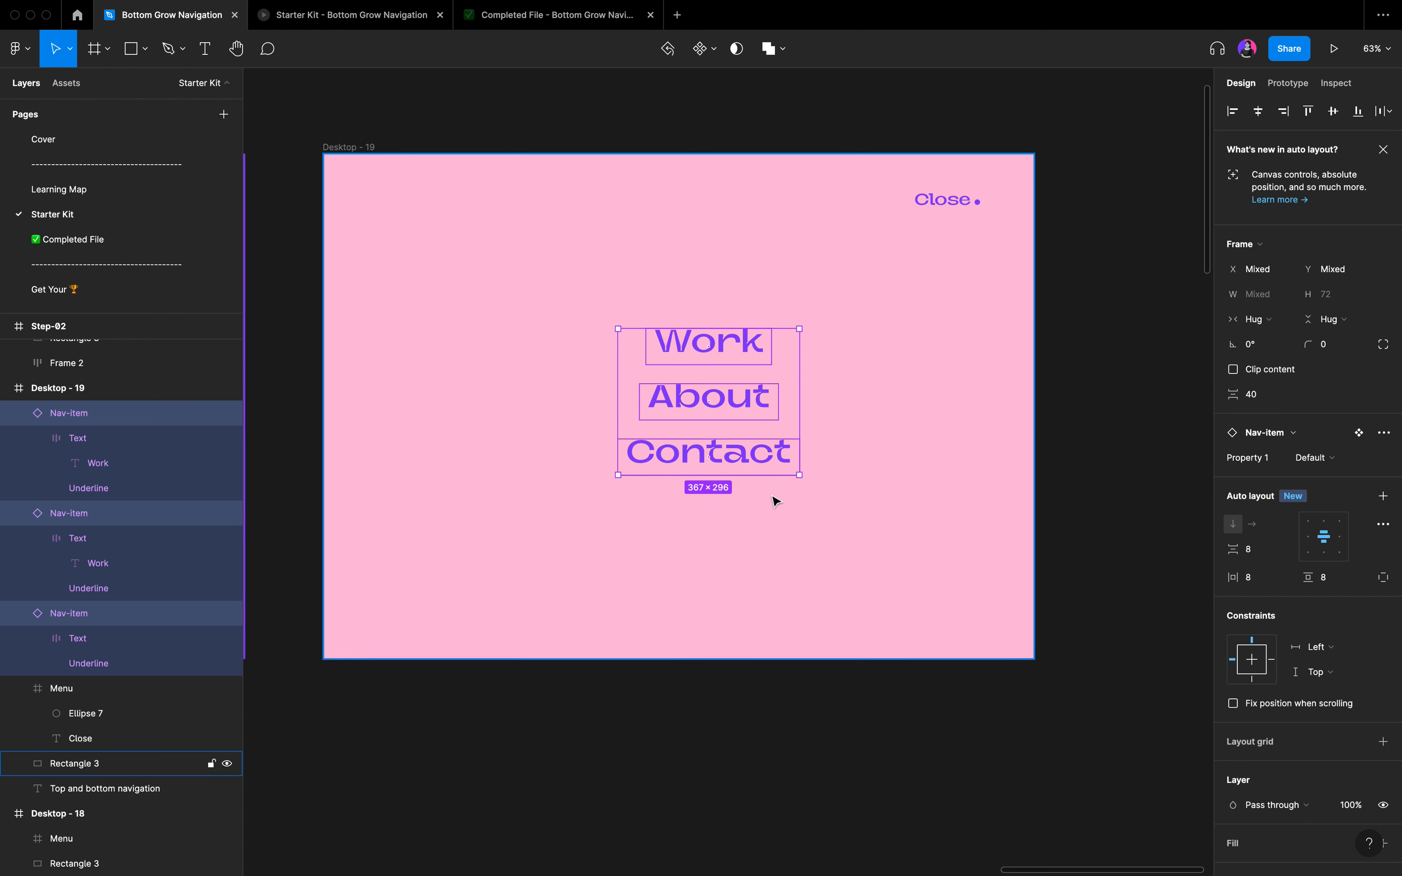
Nudge the three nav items together to the center of the Desktop - 19 frame and clear the selection.
key(alt)
key(alt+shift+Left)
key(alt+shift+Left)
key(alt+shift+Left)
key(alt+shift+Left)
key(alt+shift+Left)
key(alt+shift+Left)
key(alt+shift+Left)
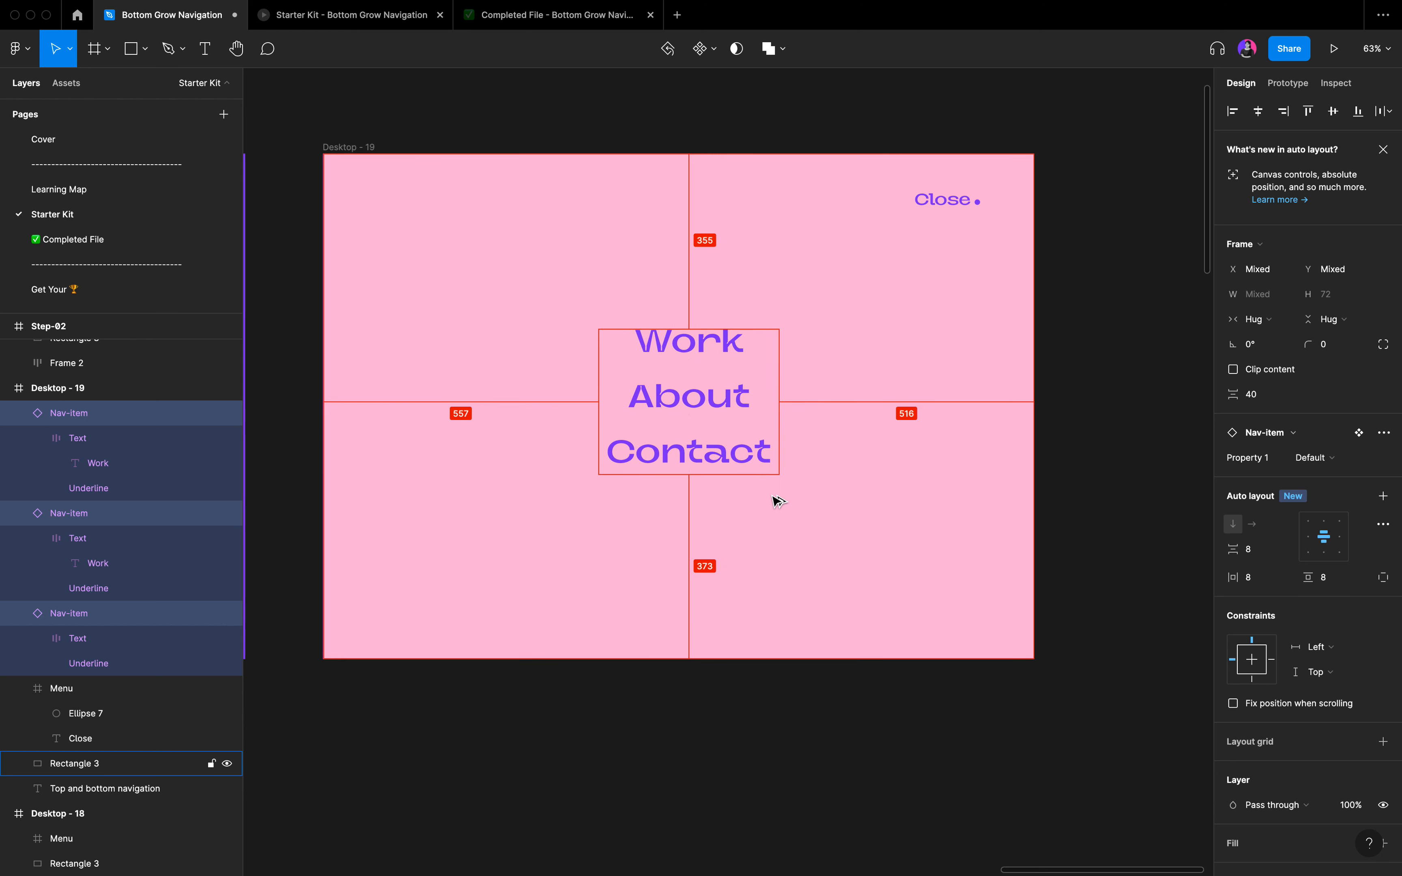
key(alt+shift+Left)
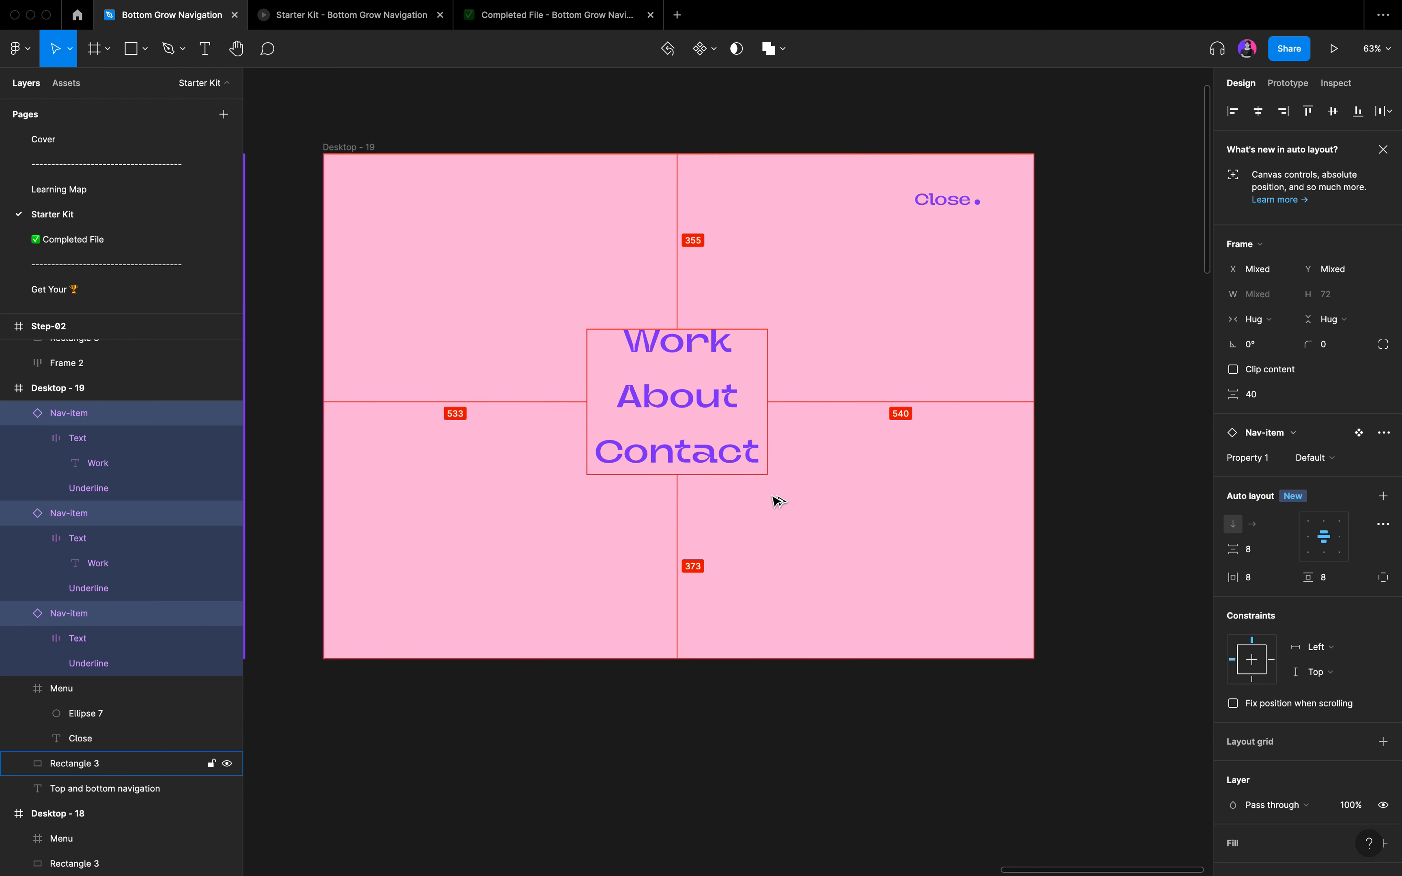
key(alt+Right)
key(alt+Right)
key(alt+Right)
key(alt+Right)
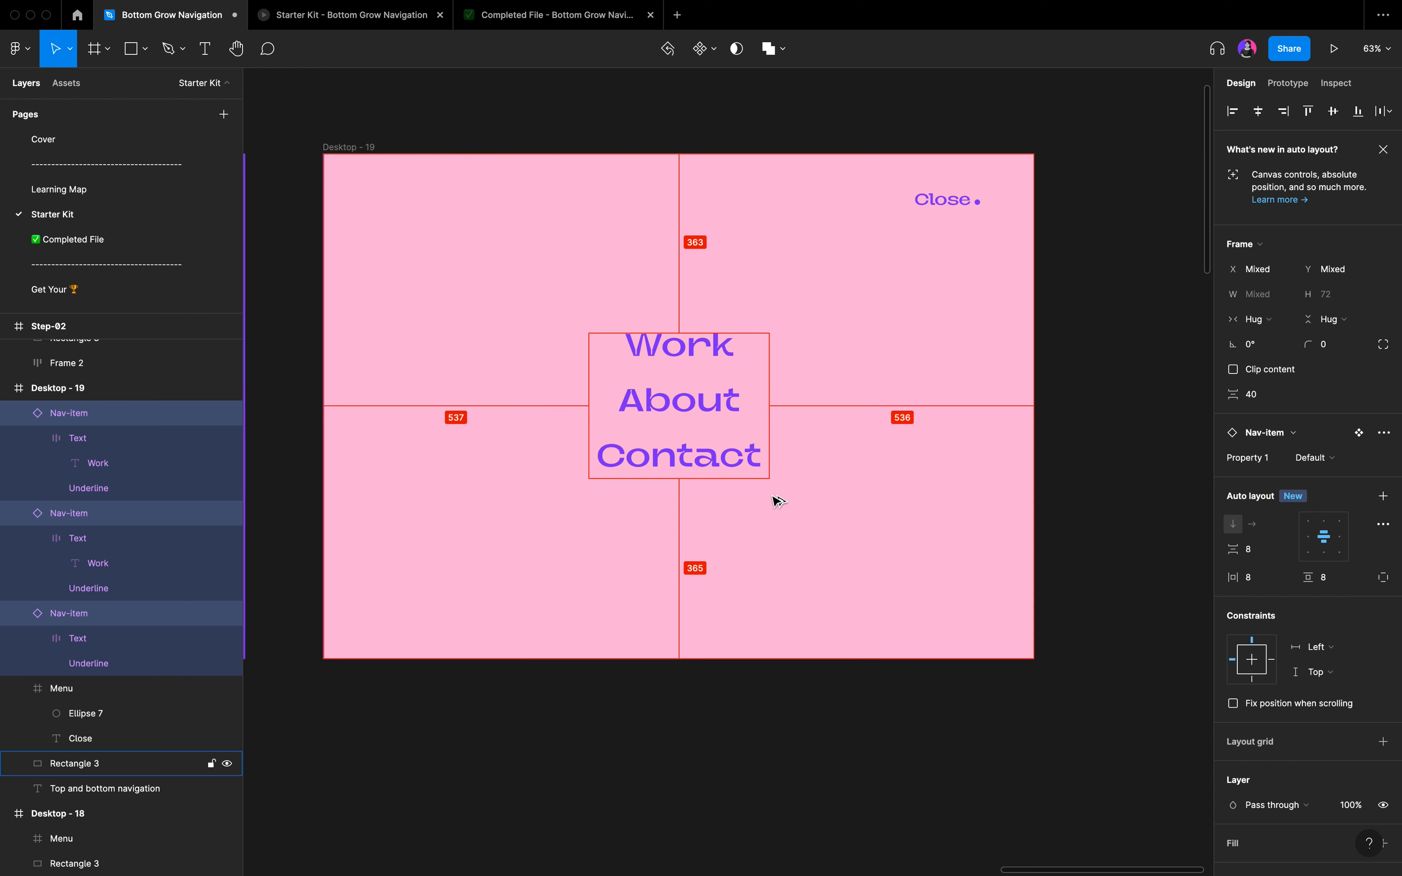
click(813, 588)
scroll(813, 588, down, 5)
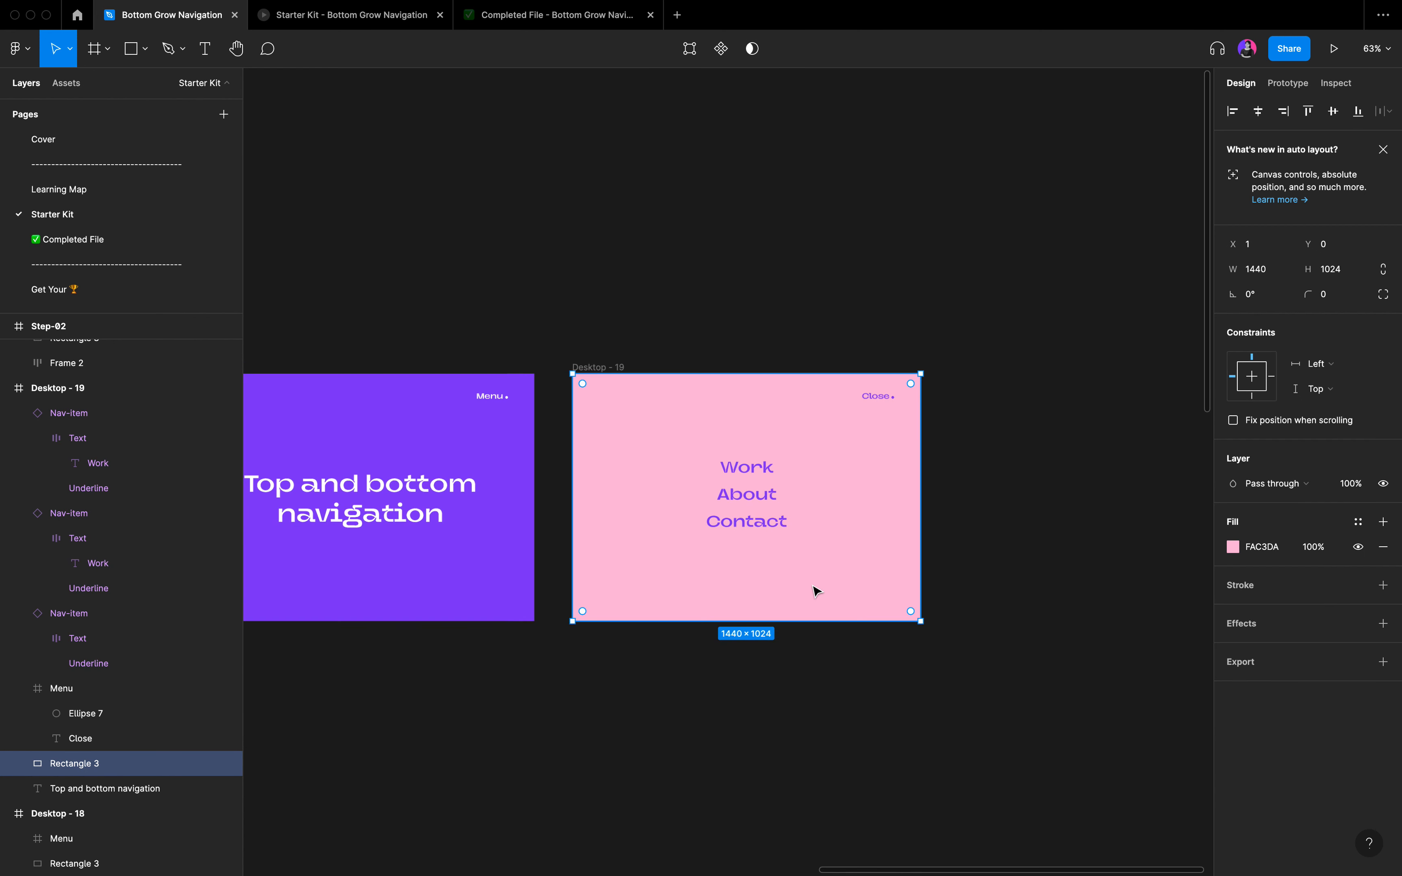
click(624, 235)
Test the Menu and Close transitions and the nav item hover in the Starter Kit prototype preview, and return to the design file.
click(347, 23)
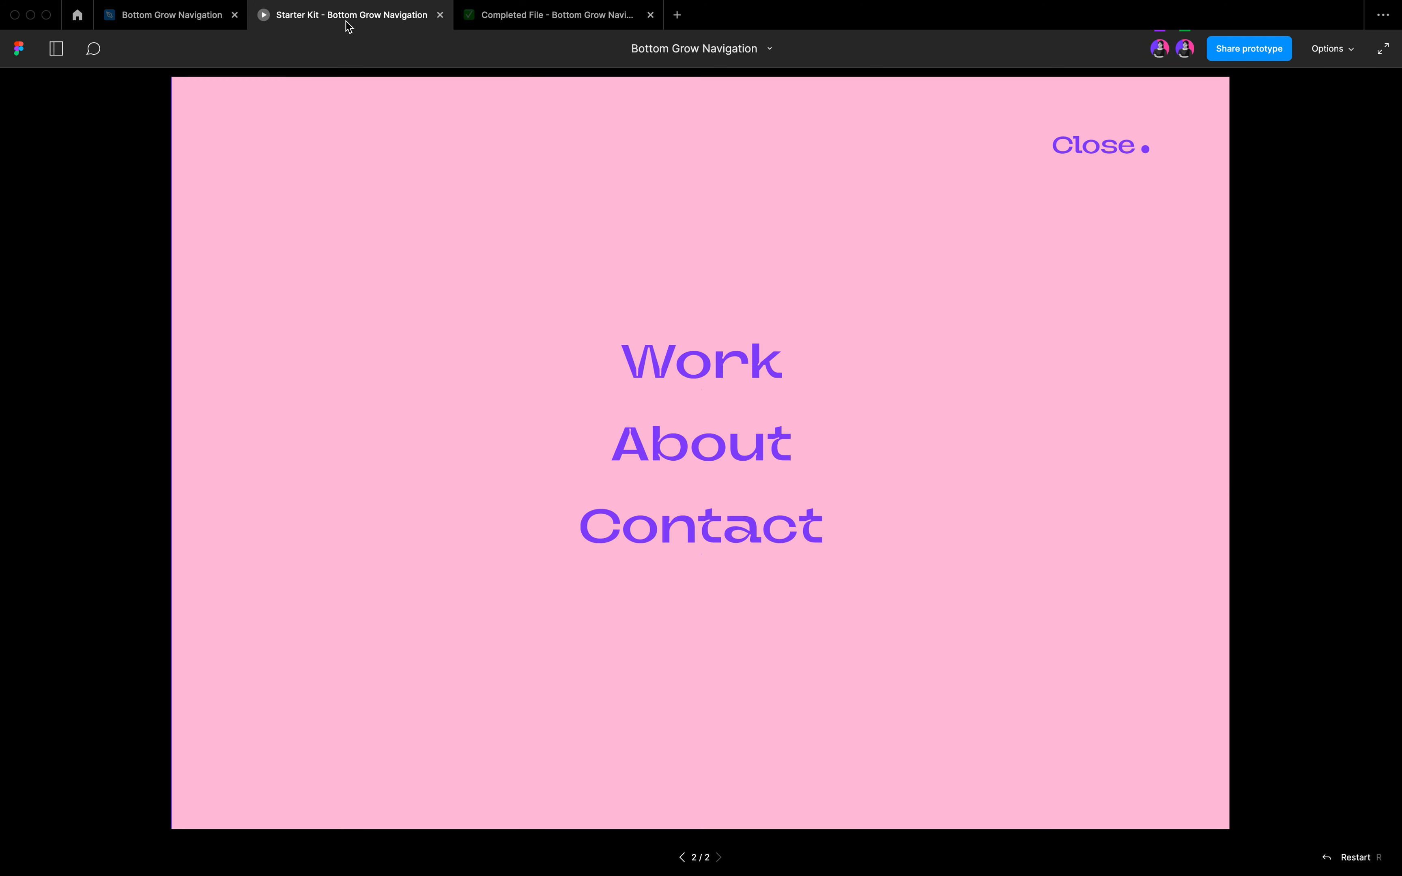
click(1104, 146)
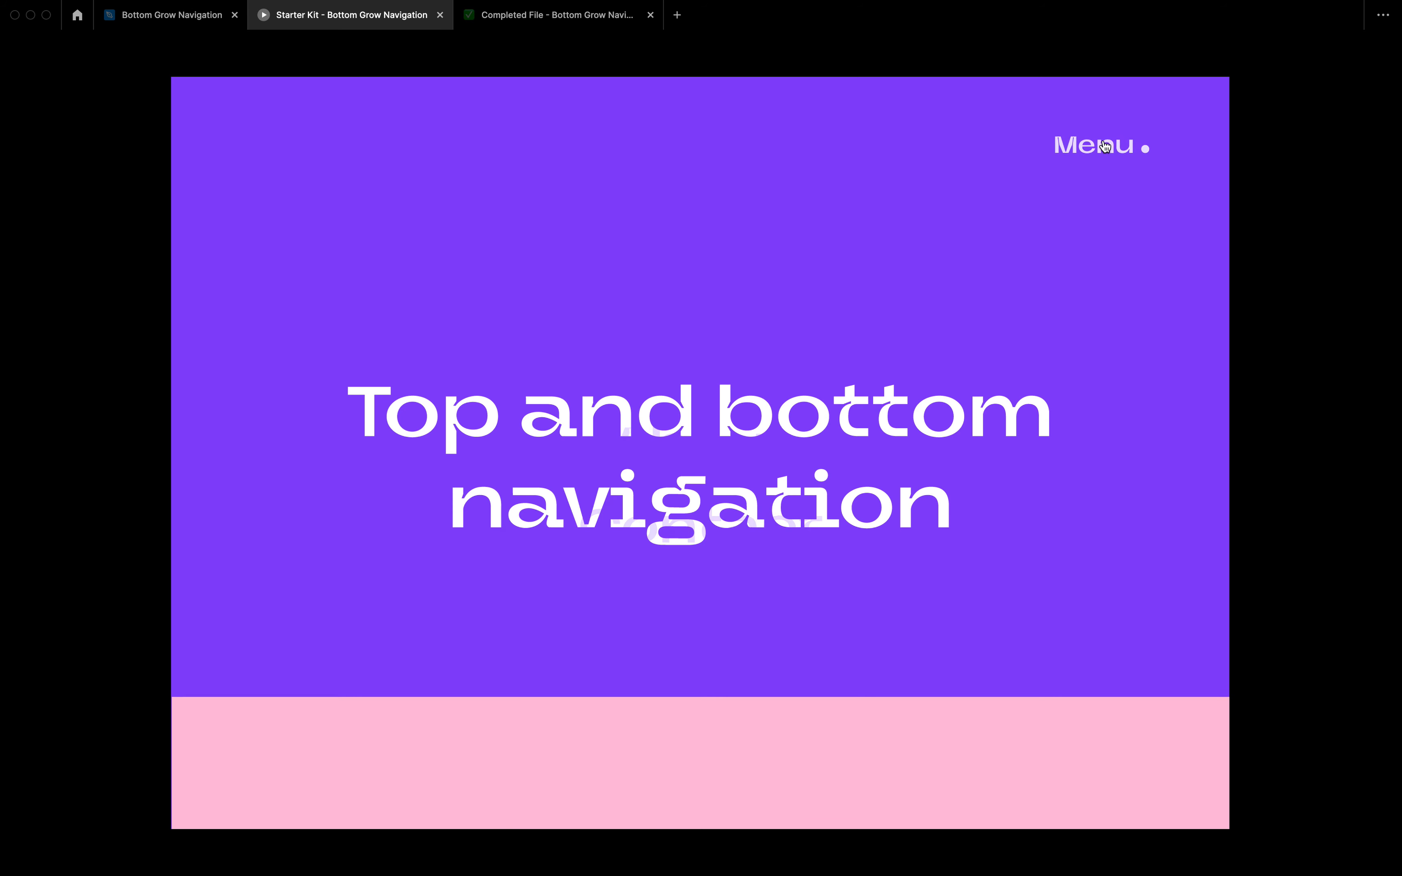
click(1105, 146)
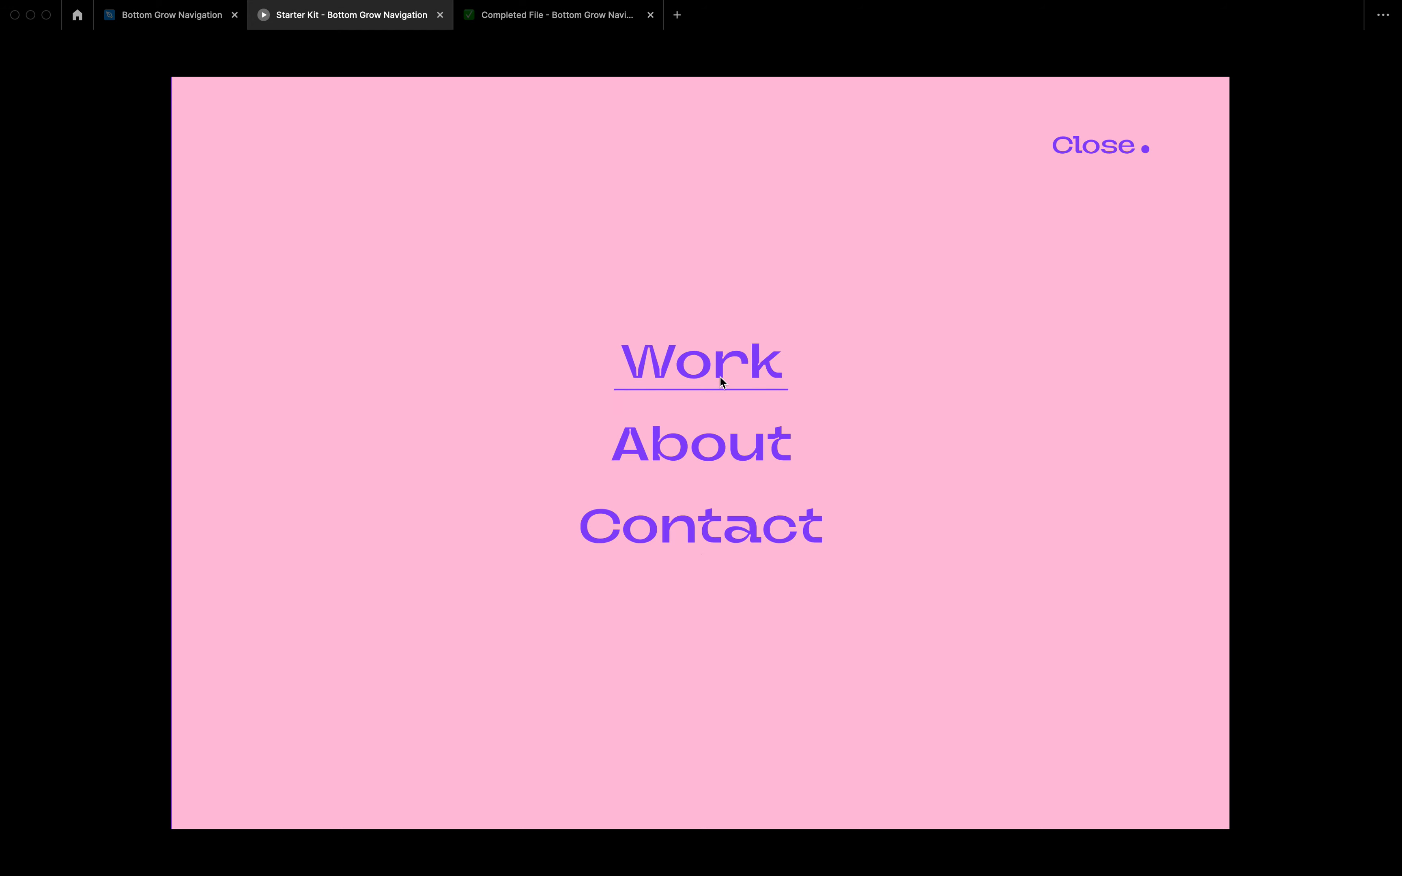
click(1065, 149)
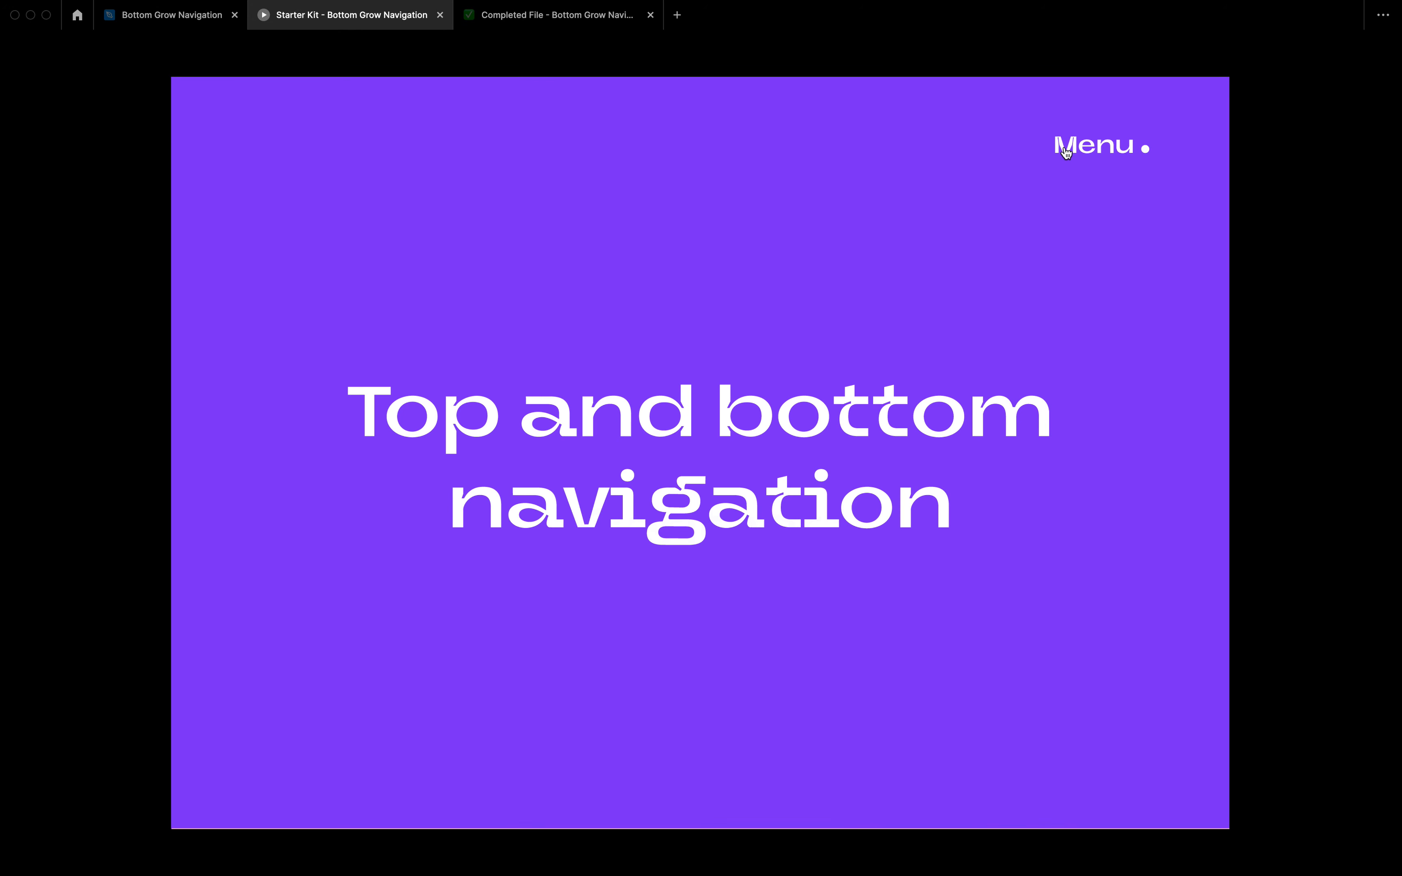
click(1065, 150)
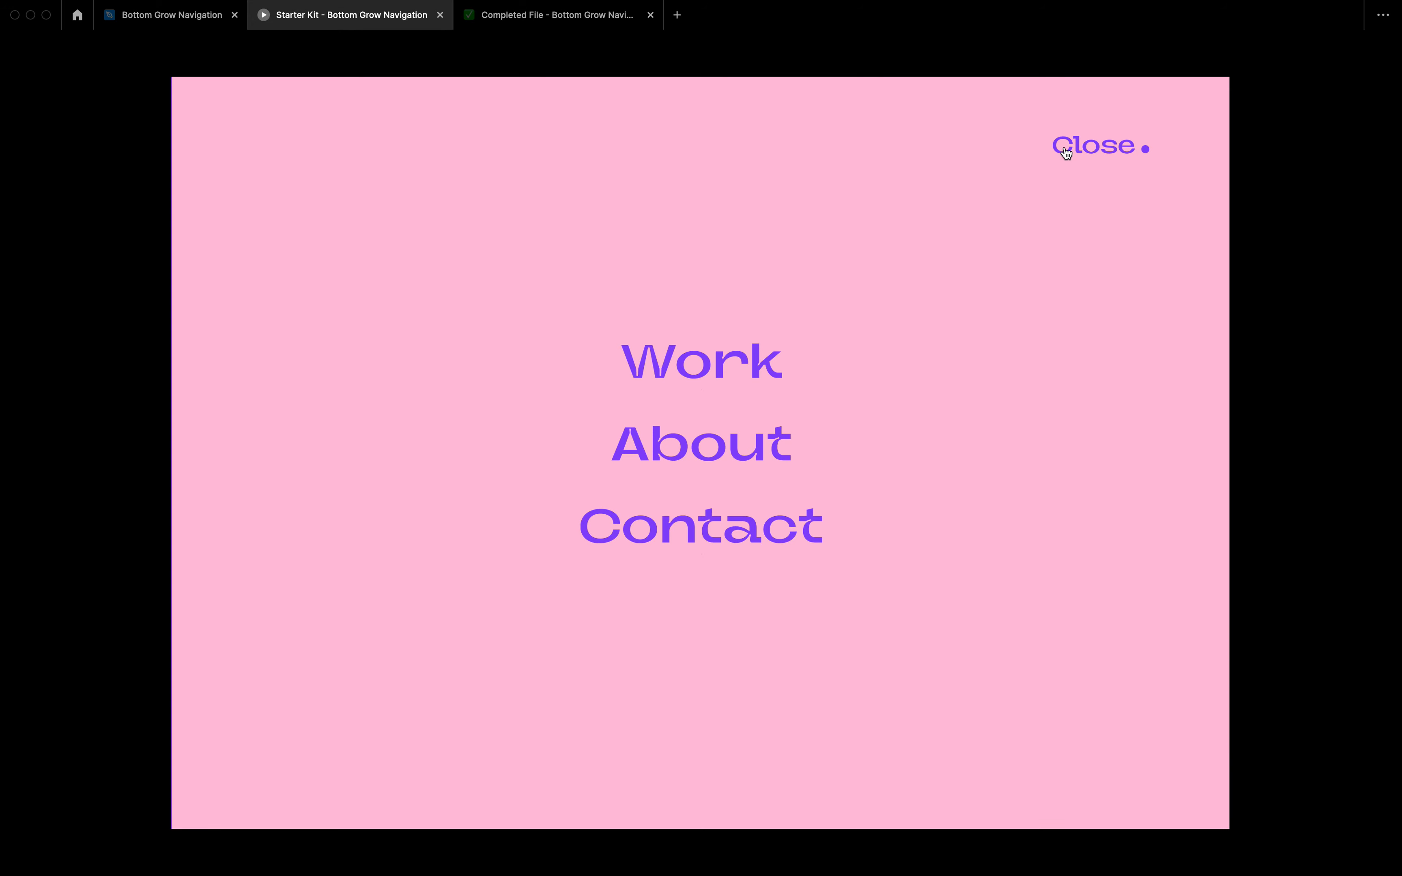
click(1065, 150)
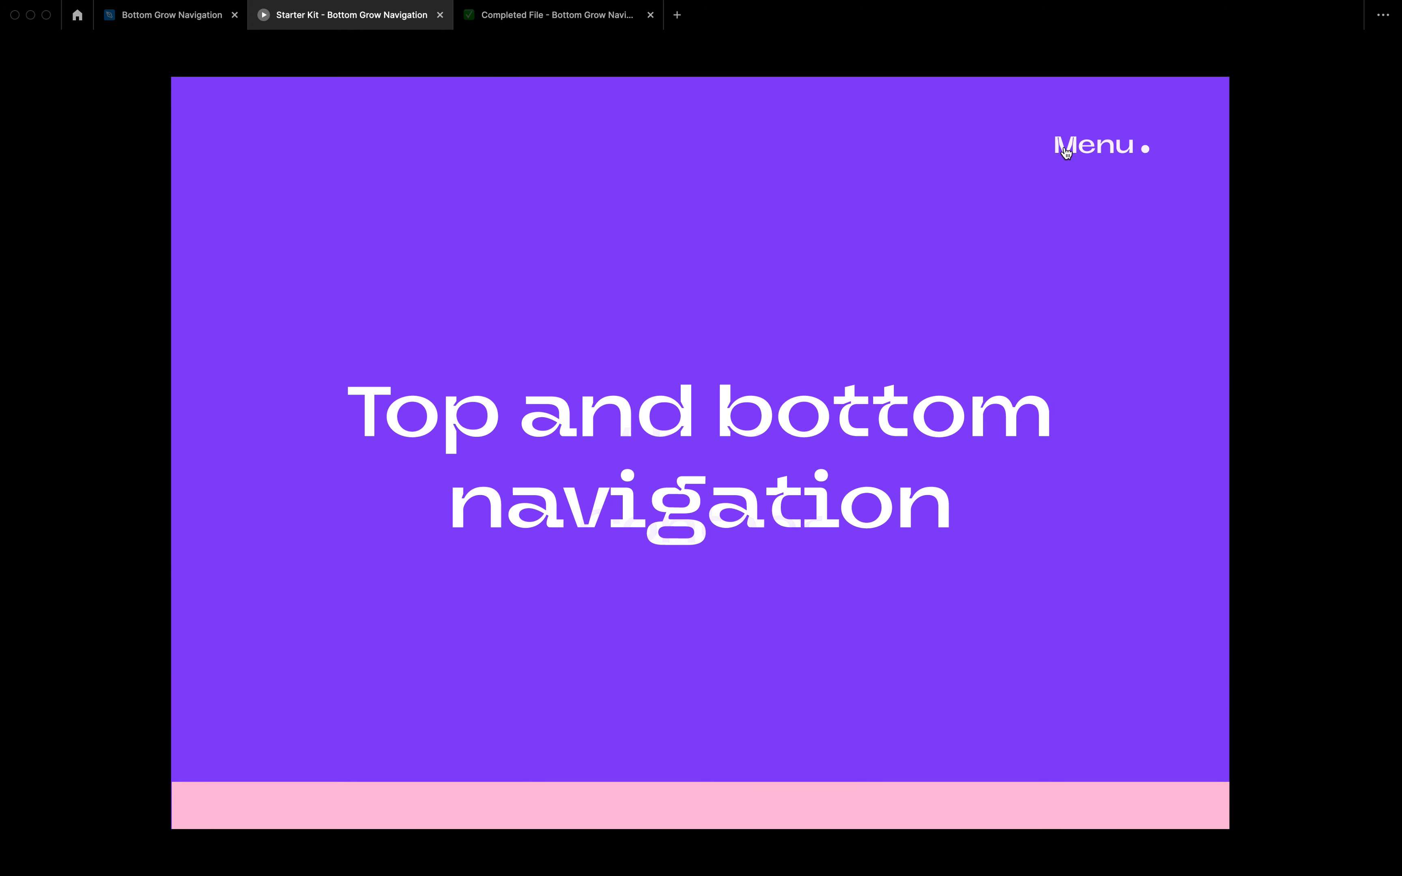
click(1065, 150)
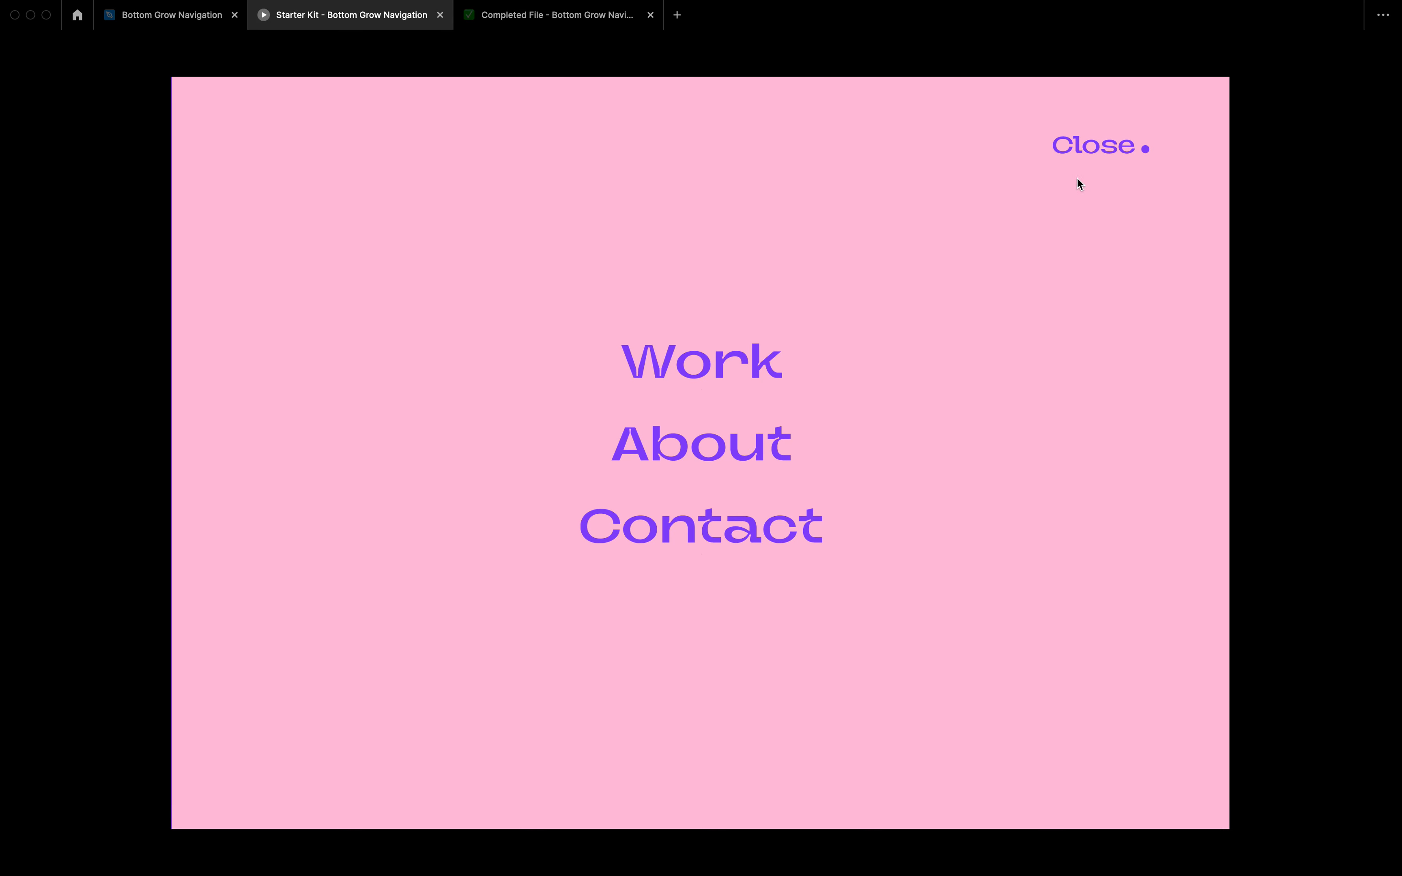
click(1083, 160)
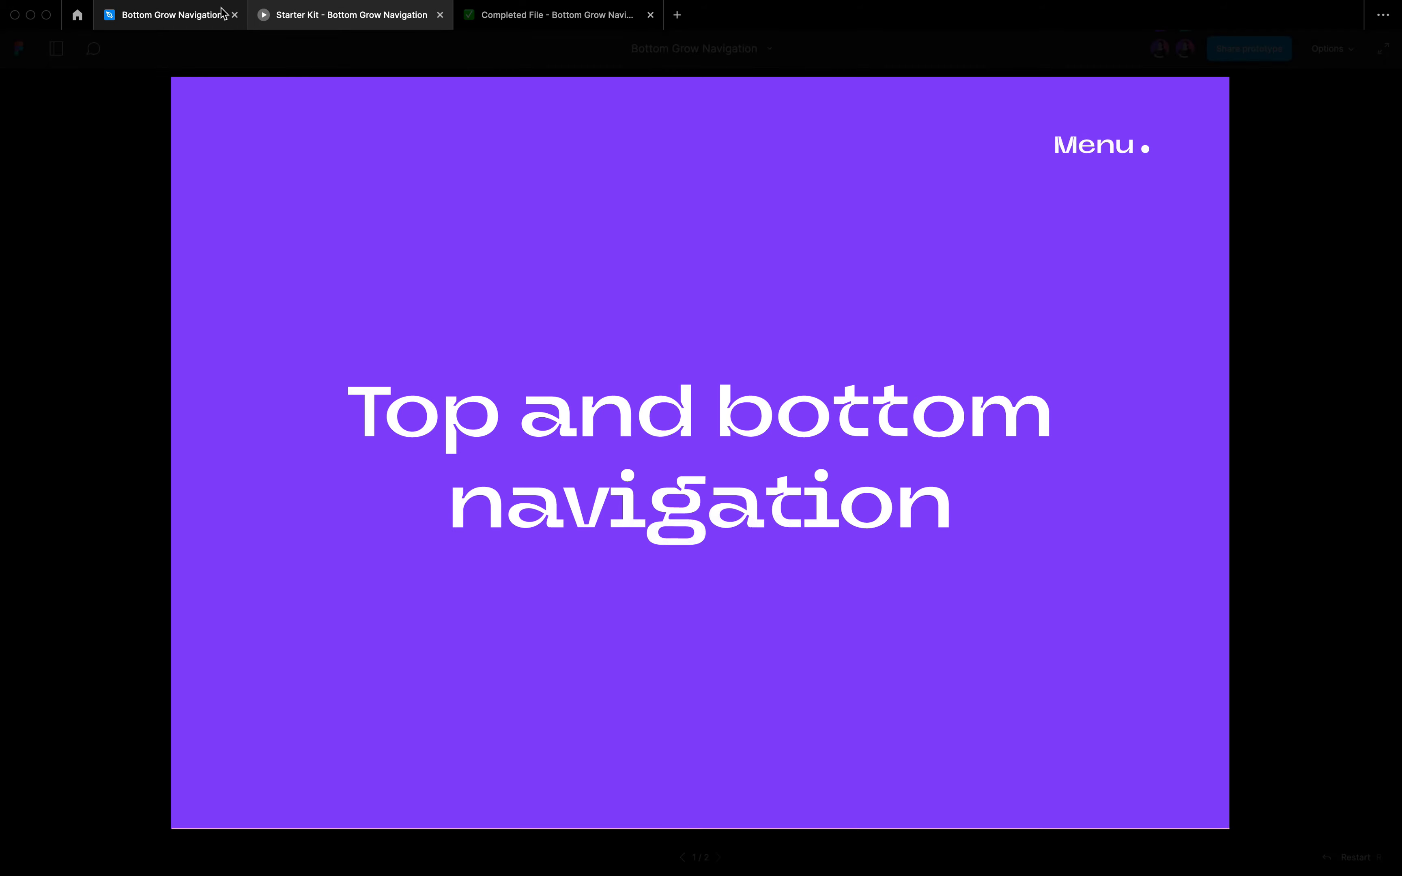
click(181, 19)
key(shift+1)
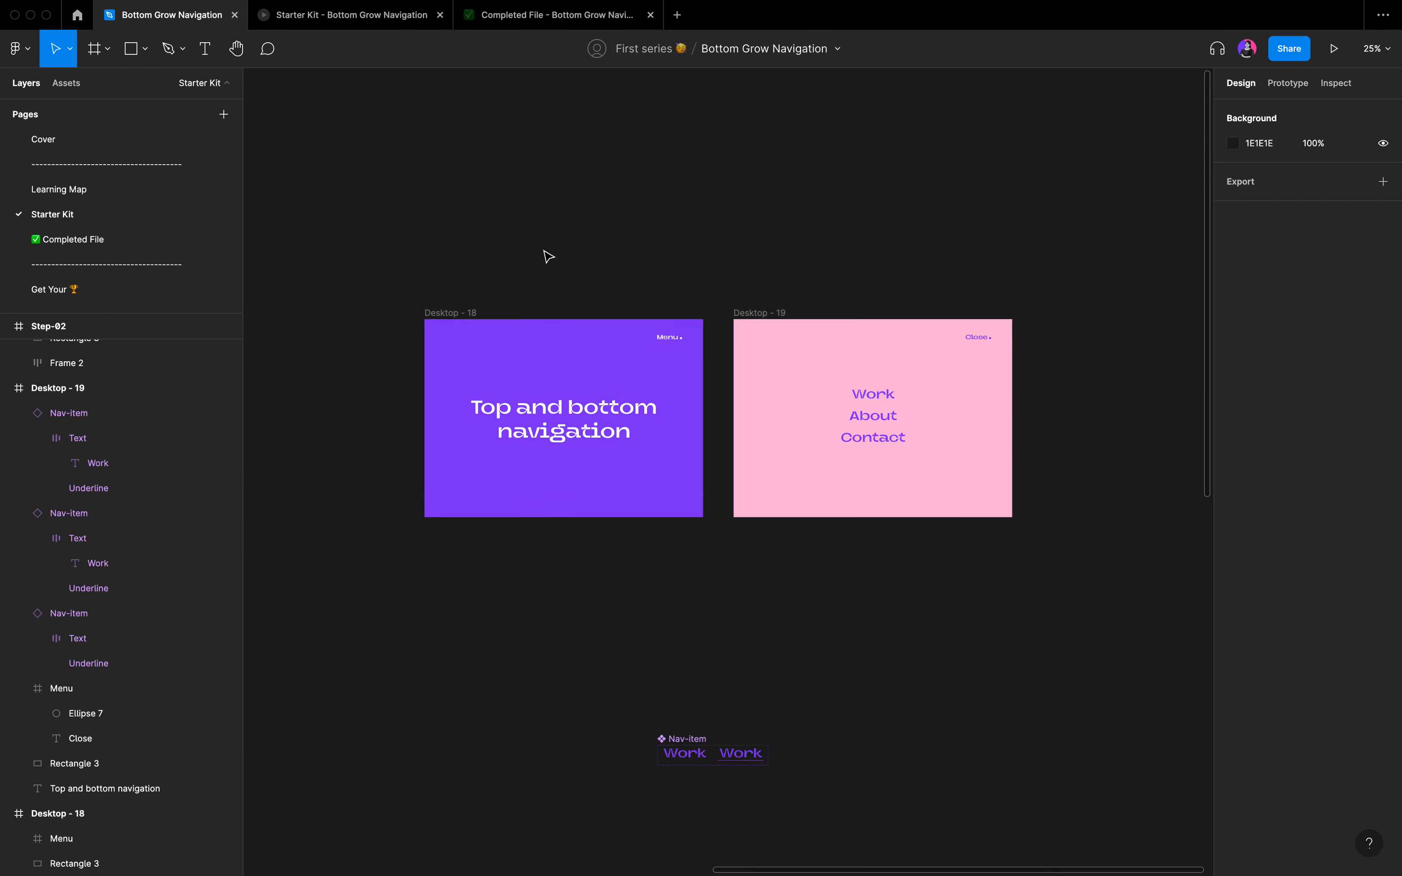